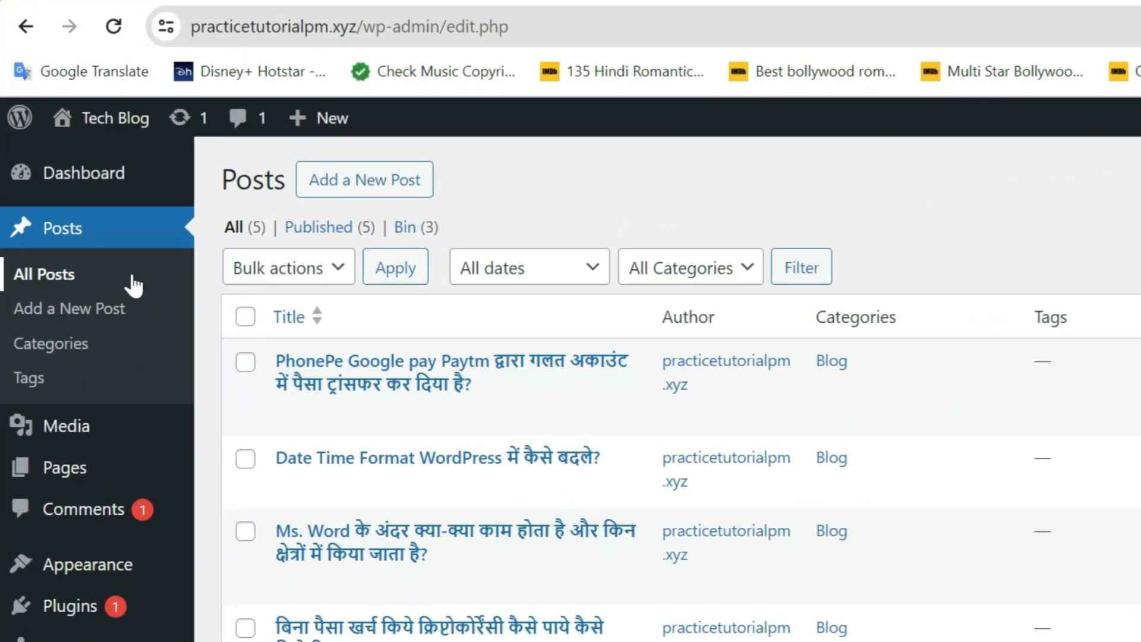
Open All Users so the Users list with its single Administrator account appears
scroll(151, 309, "down", 3)
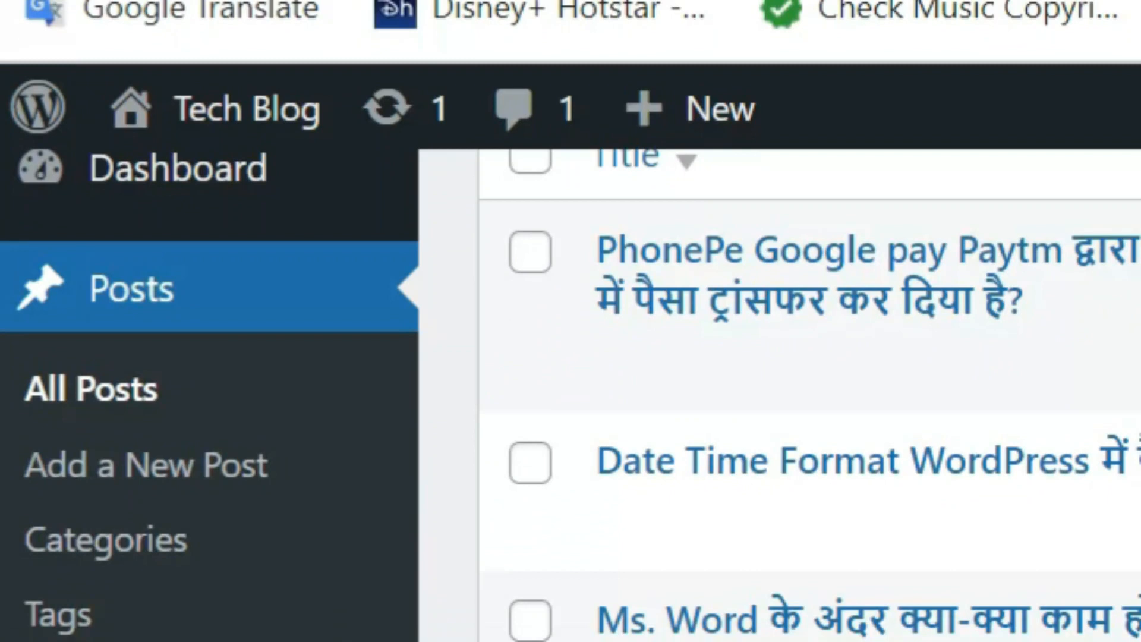
mouse_move(136, 506)
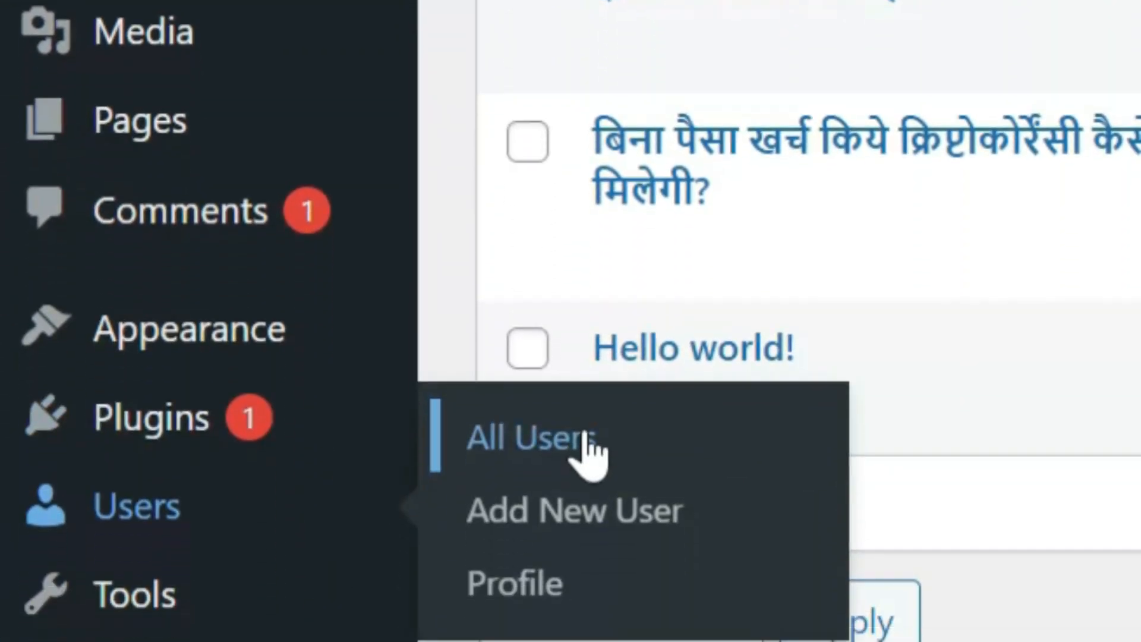
left_click(587, 438)
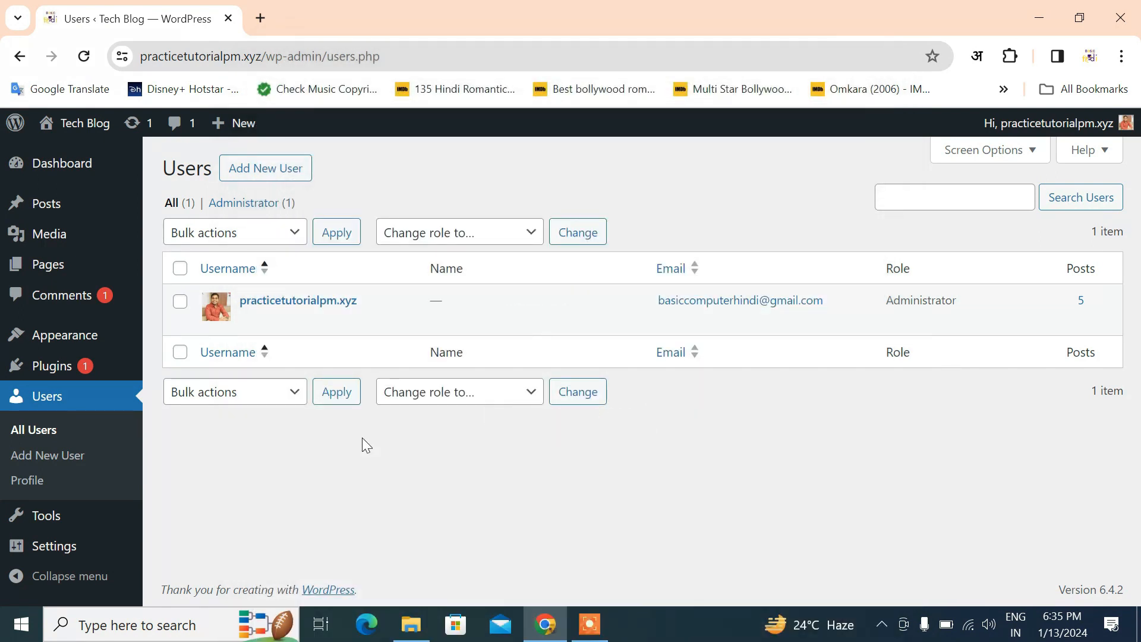
left_click_drag(975, 308, 885, 303)
left_click(866, 416)
left_click_drag(886, 300, 935, 304)
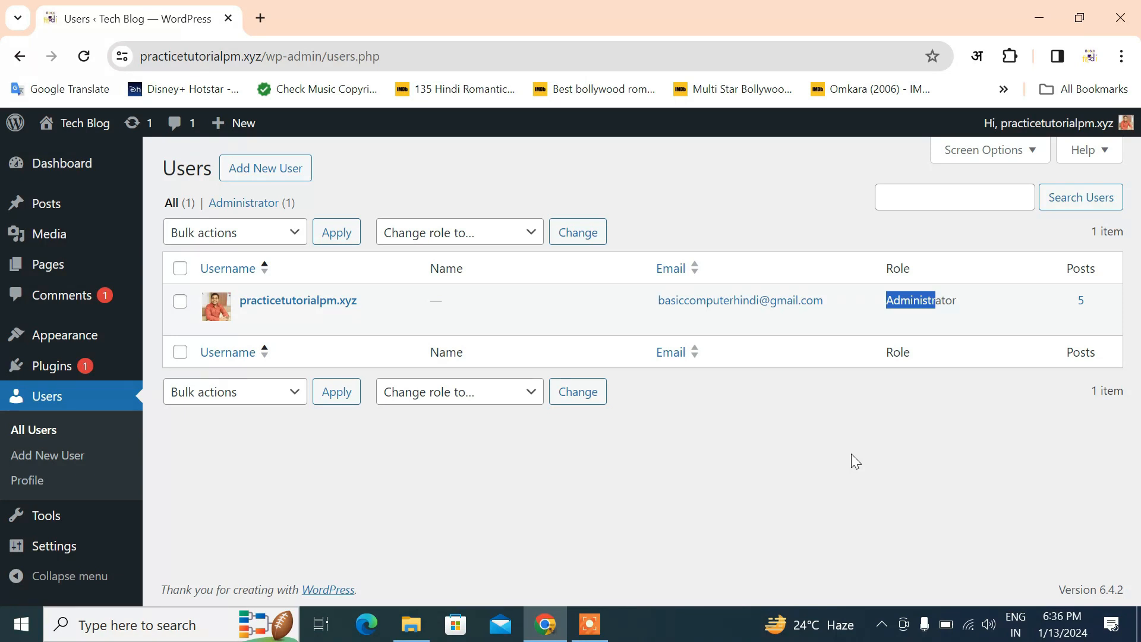
left_click(851, 454)
left_click_drag(885, 270, 917, 262)
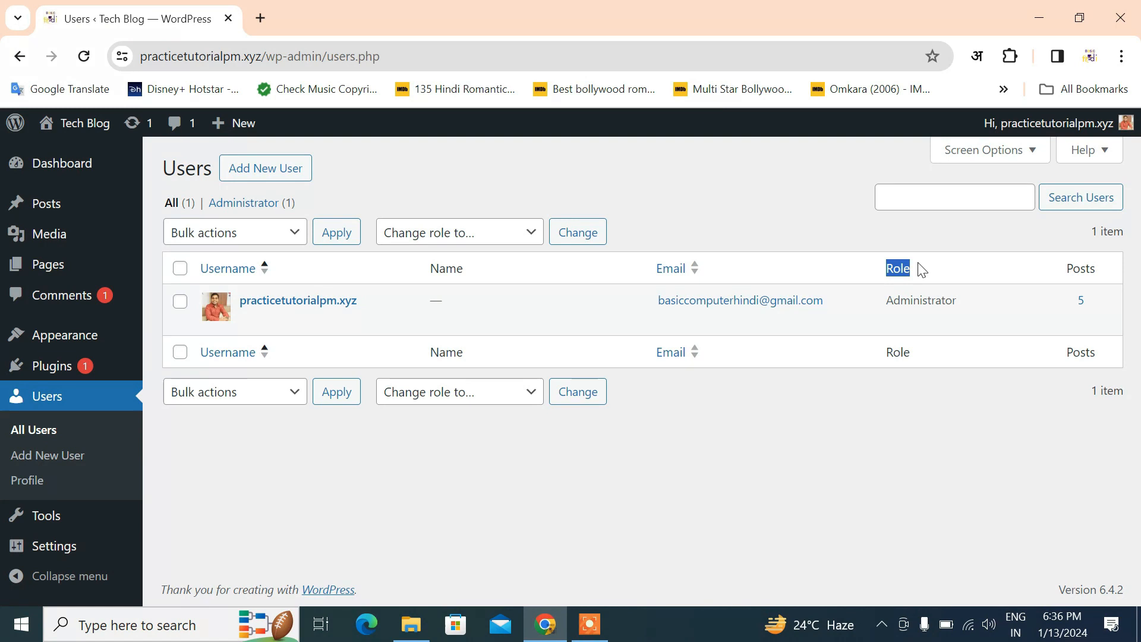
left_click(918, 263)
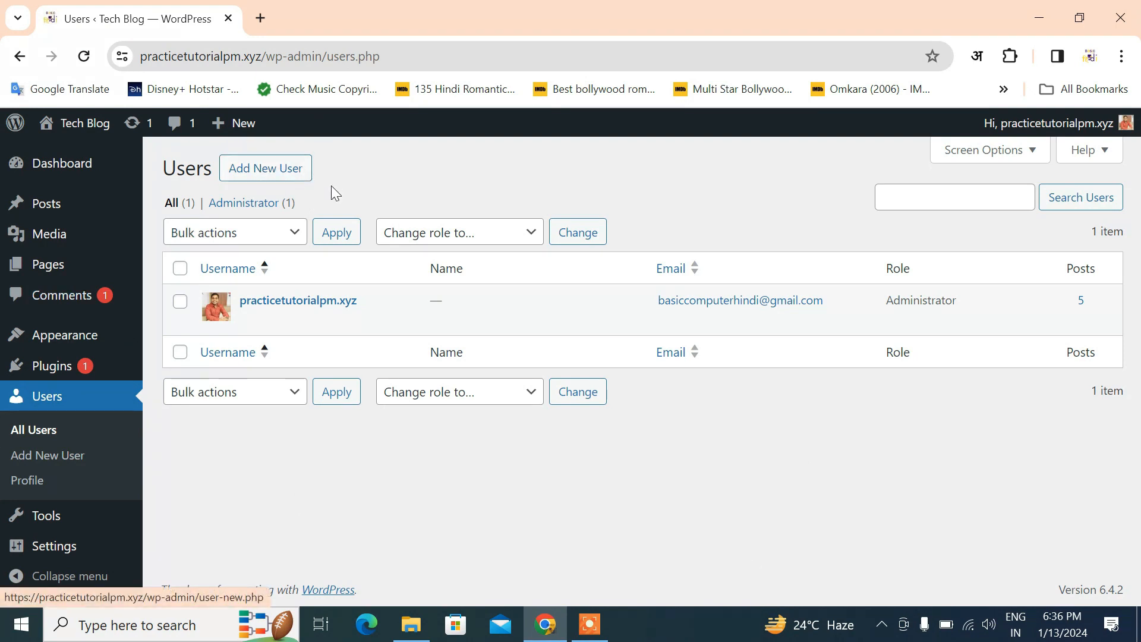
Start a new user with username 'User Test Account', an email, and the user's first and last names
left_click(289, 178)
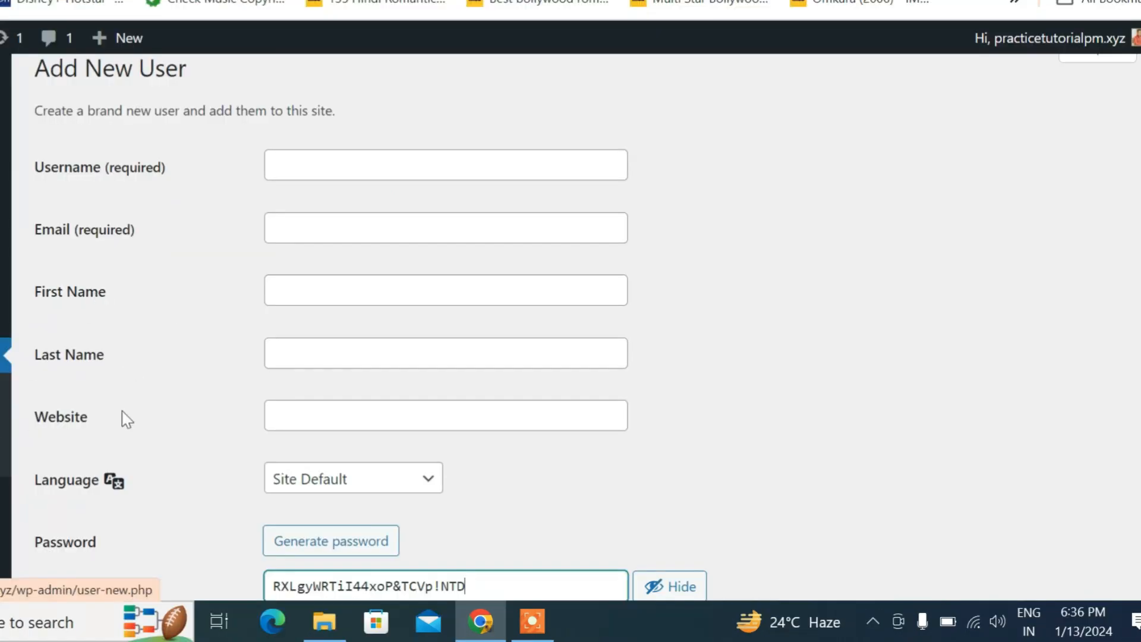
scroll(119, 457, "down", 1)
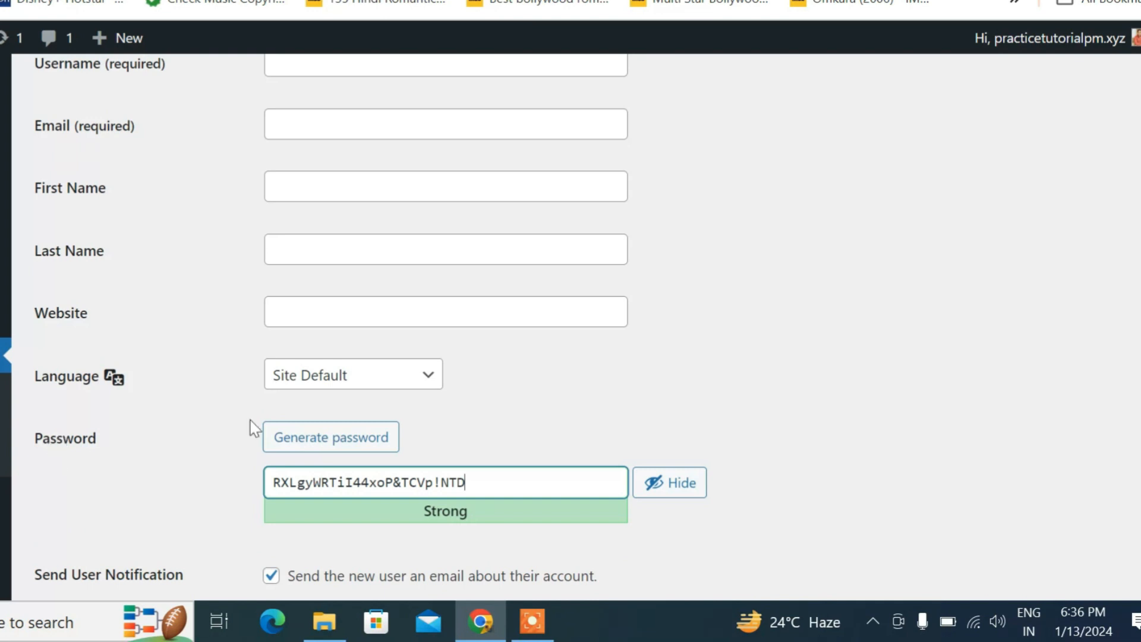
scroll(208, 422, "up", 1)
scroll(174, 415, "up", 1)
left_click(339, 186)
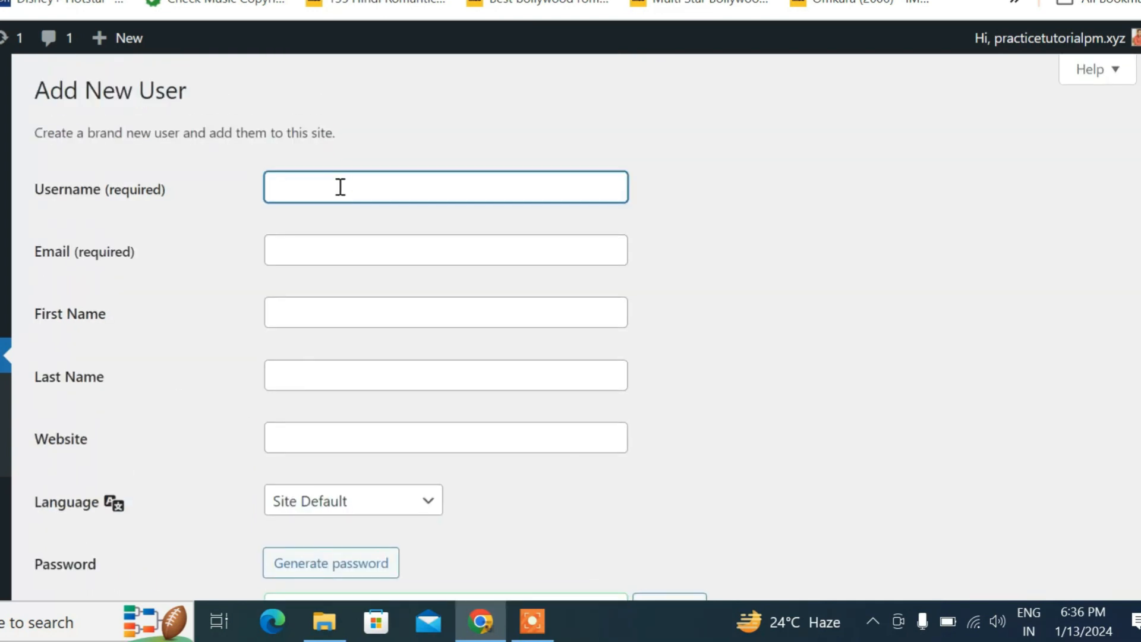
type("User Test Account")
left_click(372, 250)
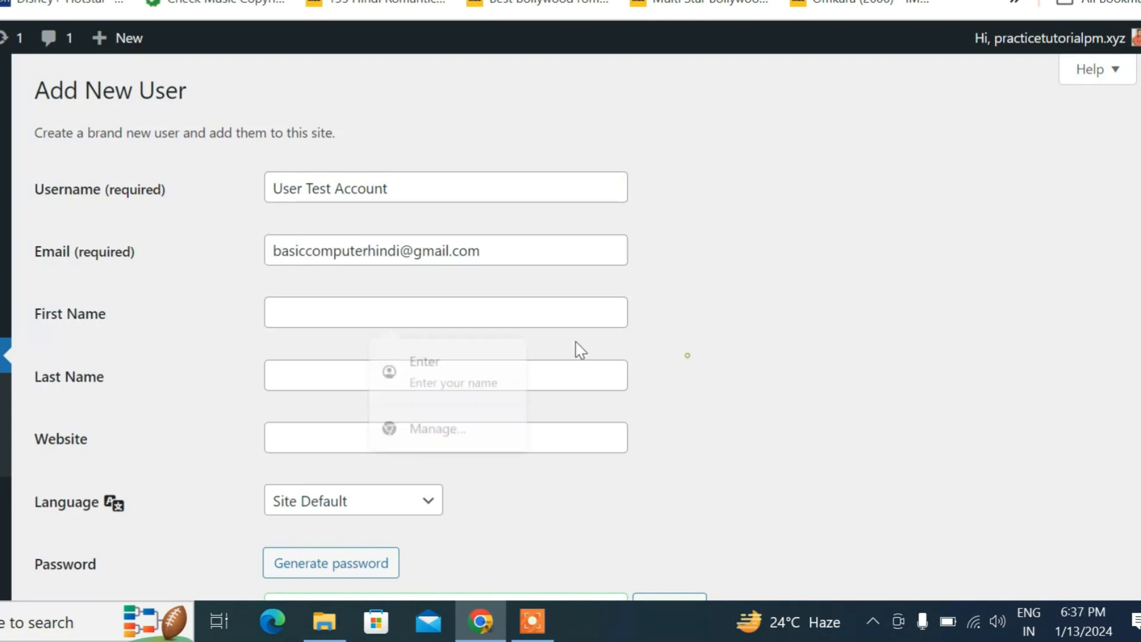
left_click(498, 315)
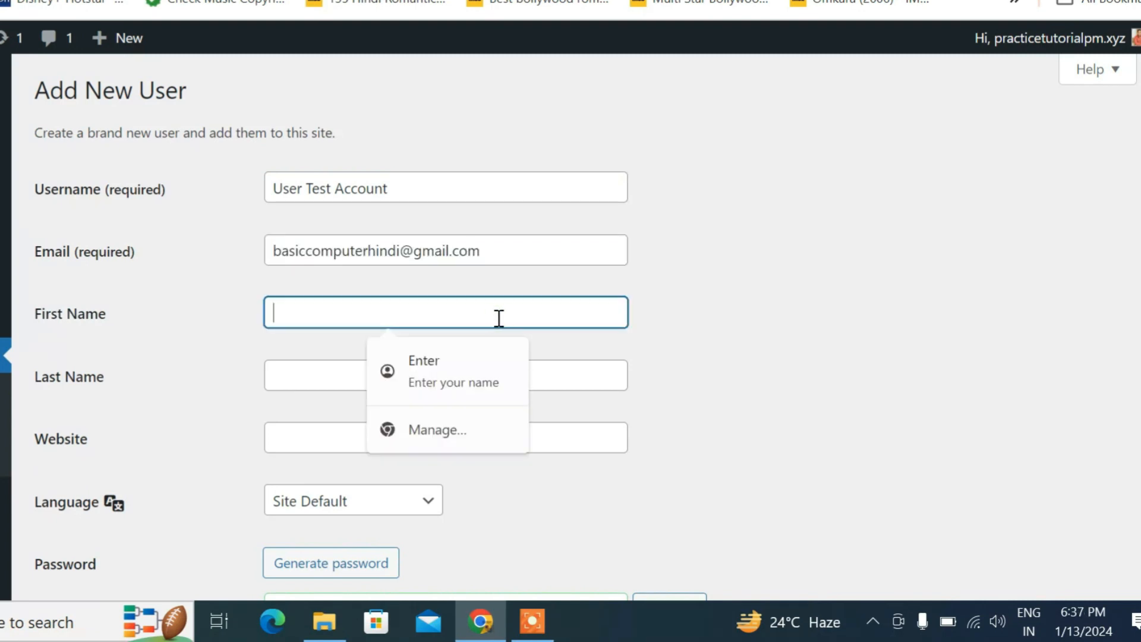
key("Tab")
Leave the website empty and keep the site default language for the new user
left_click(583, 437)
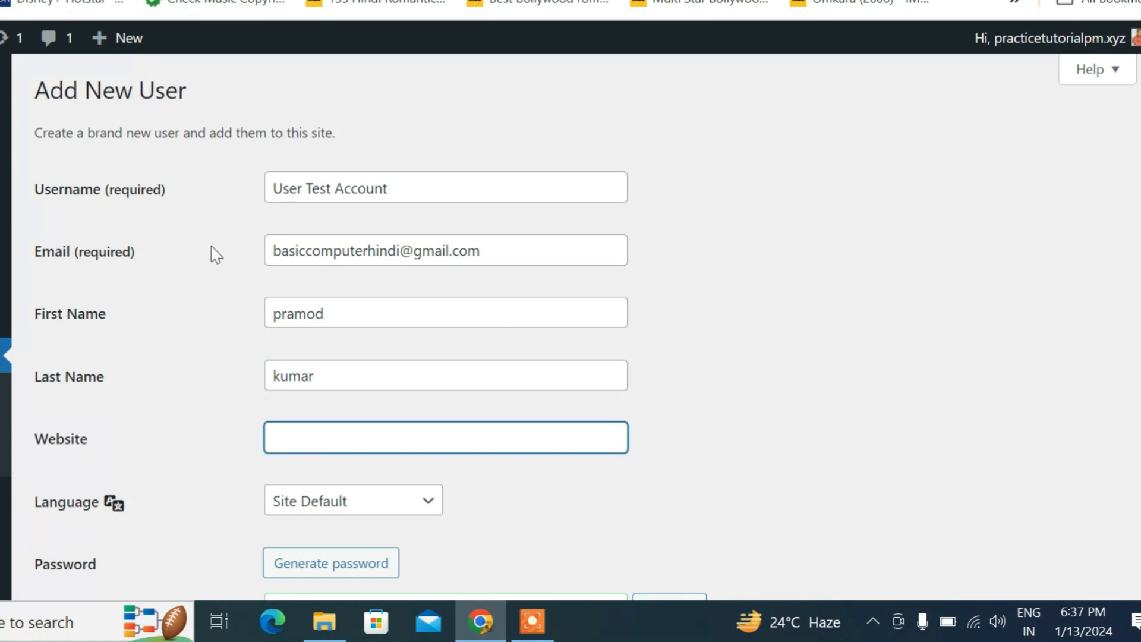
scroll(212, 252, "down", 3)
scroll(158, 131, "up", 2)
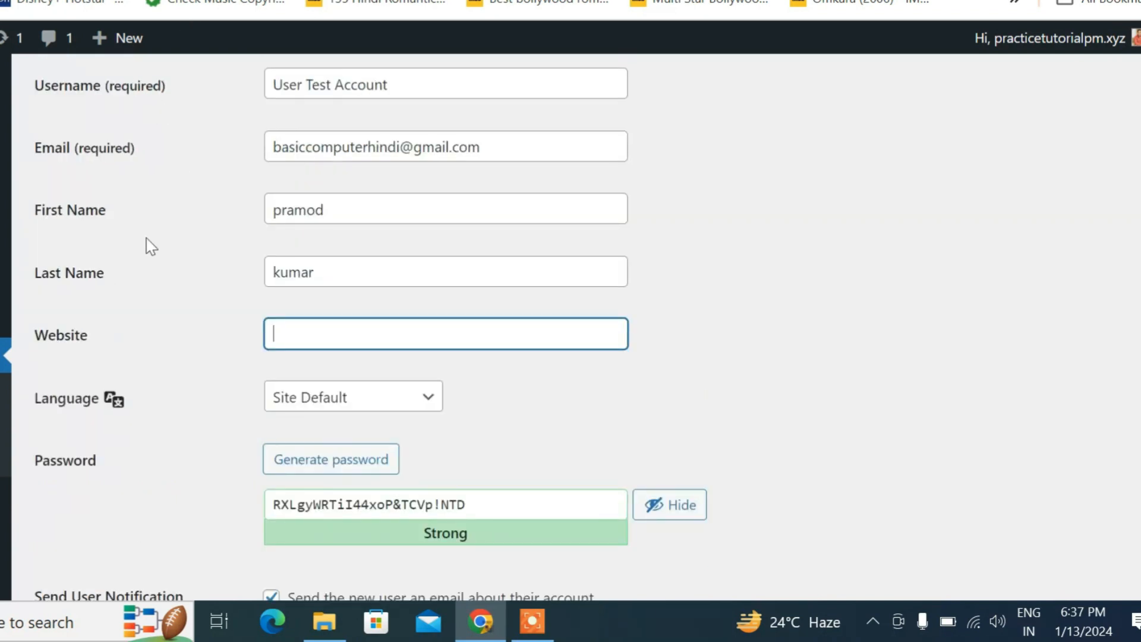
scroll(151, 246, "down", 2)
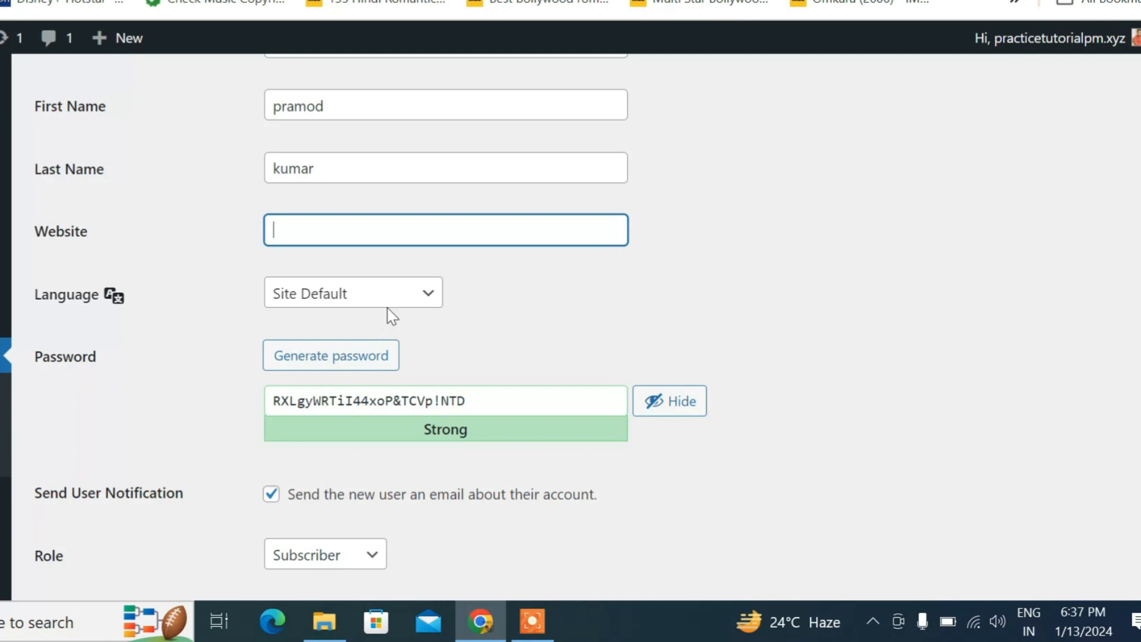
left_click(398, 295)
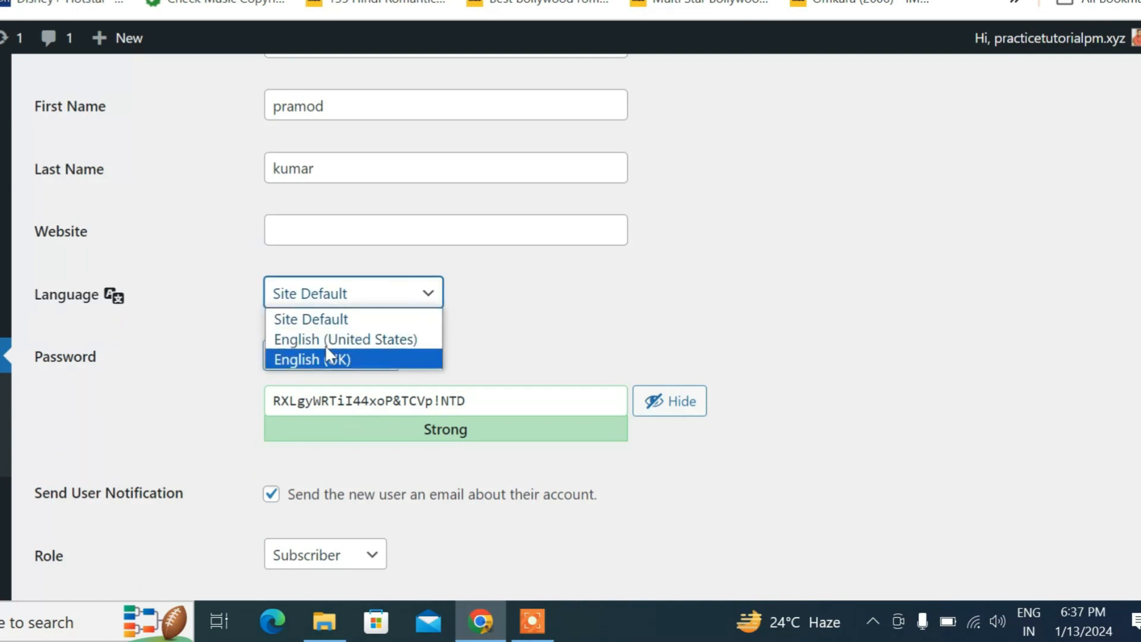
left_click(342, 321)
Generate a strong password for the new user and select it
scroll(225, 276, "down", 2)
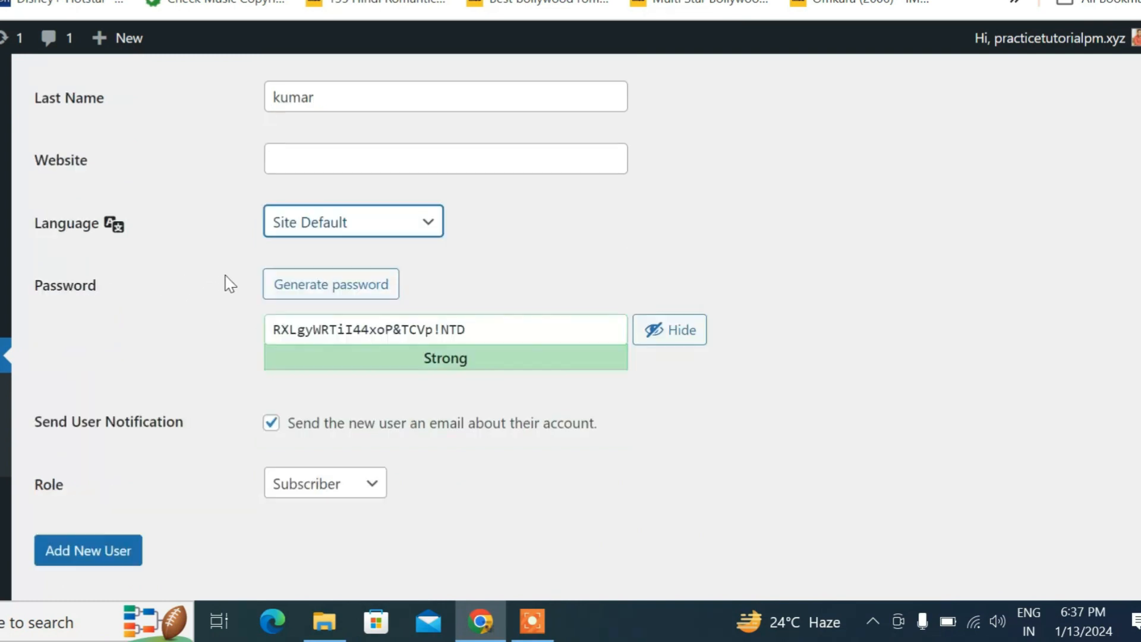
left_click(378, 255)
left_click(375, 253)
left_click(367, 253)
left_click(367, 253)
left_click(367, 254)
left_click(365, 253)
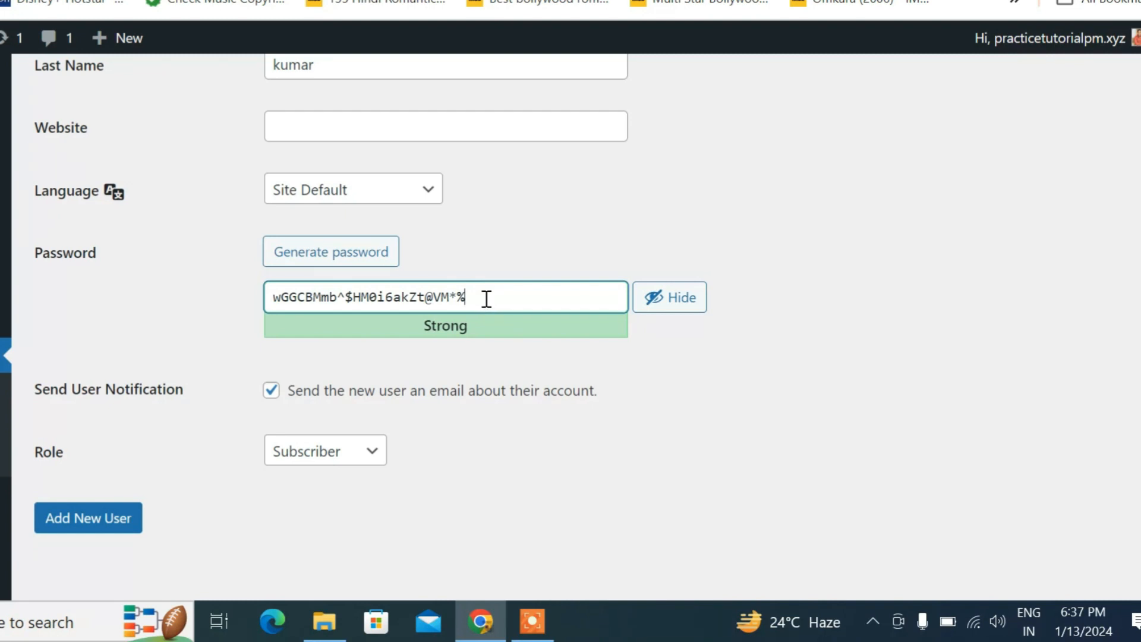
left_click_drag(486, 299, 280, 270)
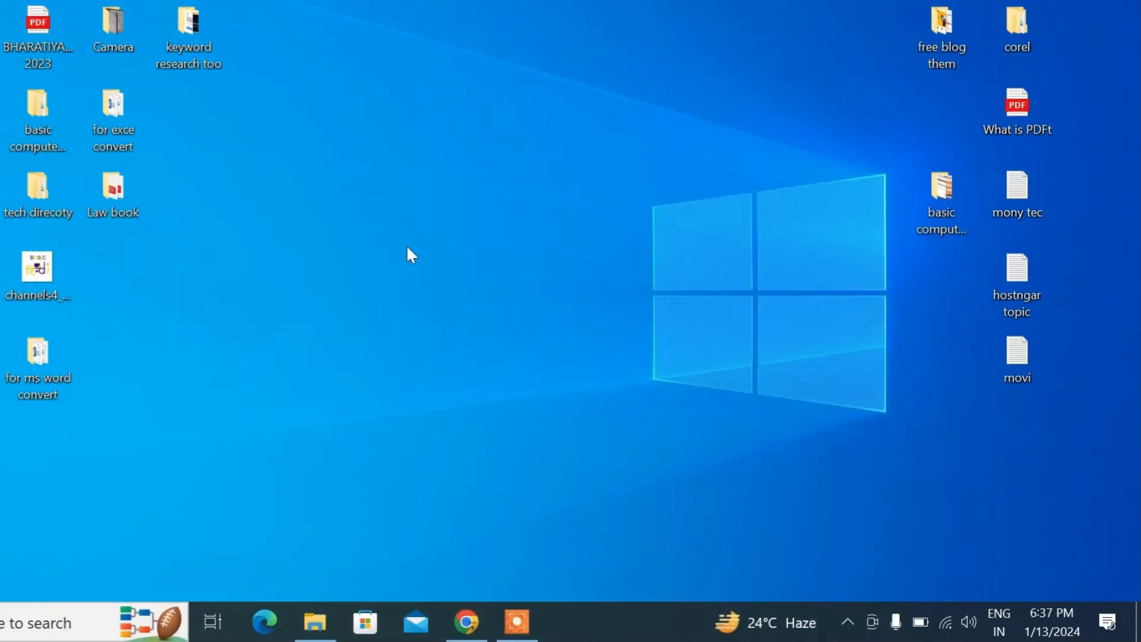
Create a new desktop text document and paste the password after 'password -'
right_click(405, 245)
left_click(533, 443)
left_click(737, 410)
double_click(412, 285)
type("password -")
key("ctrl+v")
left_click(467, 622)
scroll(420, 220, "up", 4)
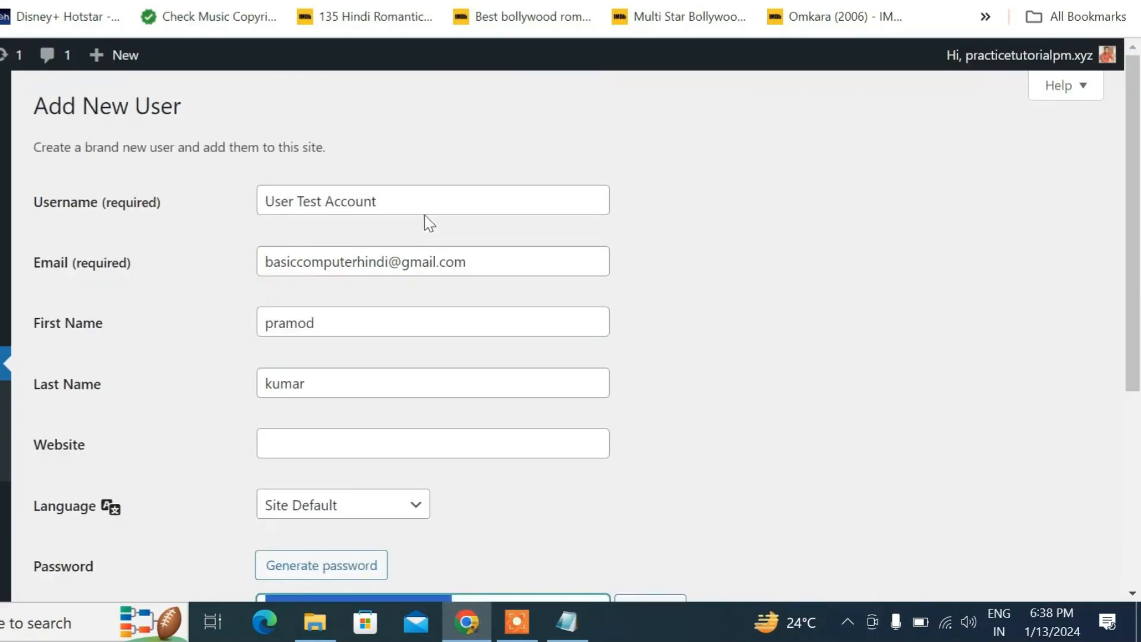
left_click_drag(431, 207, 241, 200)
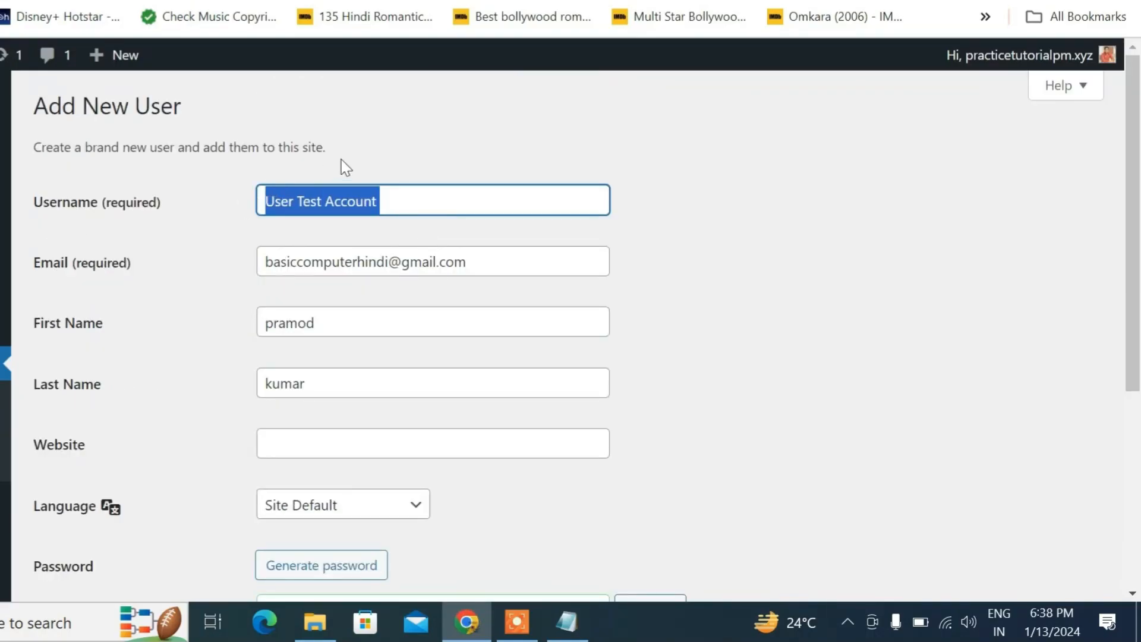
Add the copied username on a new 'user account -' line in the note, save it, and minimize Notepad
right_click(343, 198)
left_click(405, 298)
left_click(568, 621)
key("Return")
key("Return")
type("user account -")
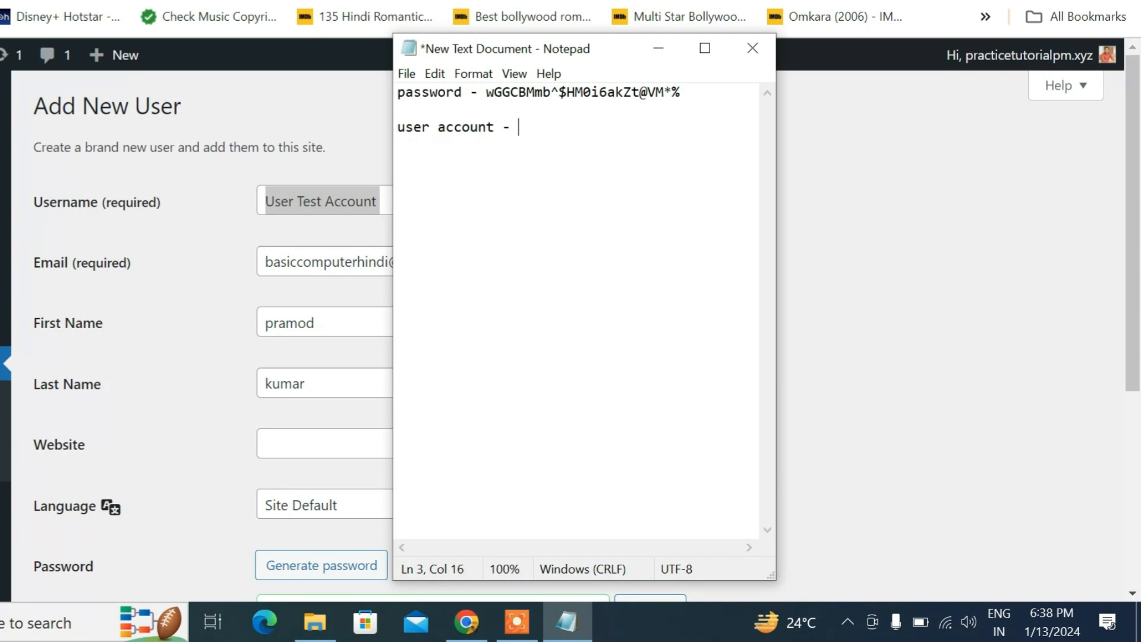
key("ctrl+v")
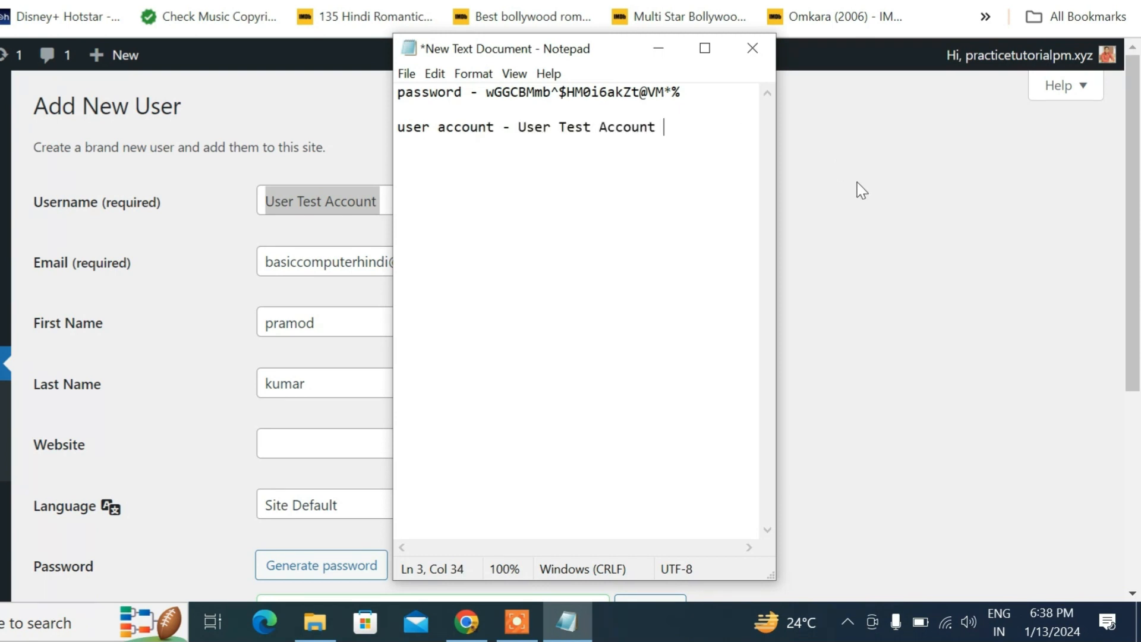
left_click_drag(665, 128, 593, 114)
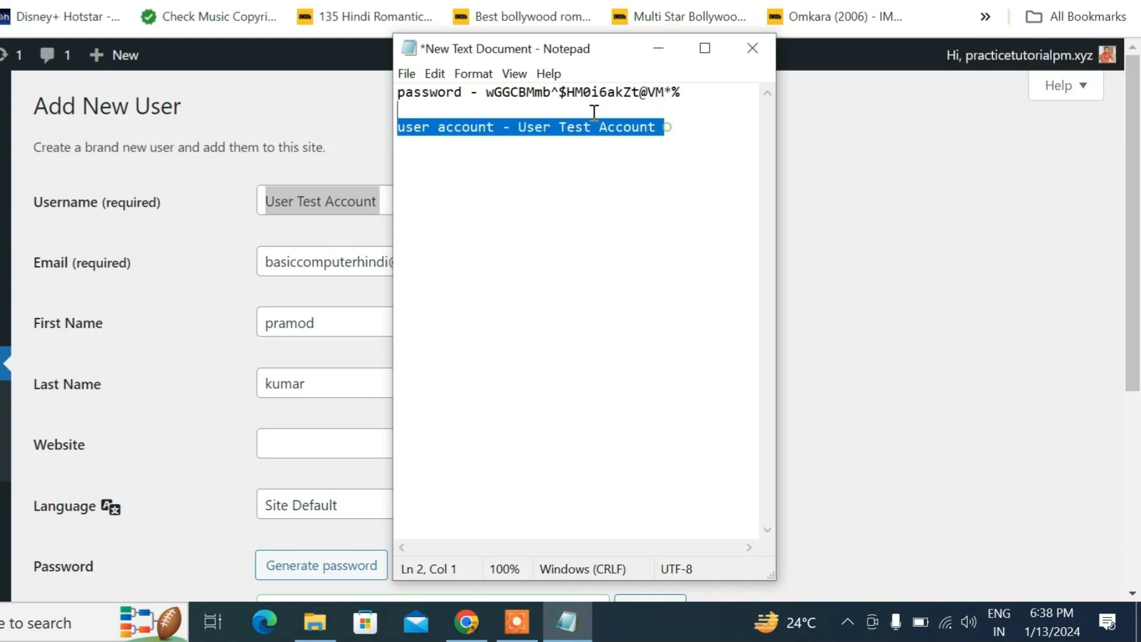
left_click(671, 147)
key("ctrl+s")
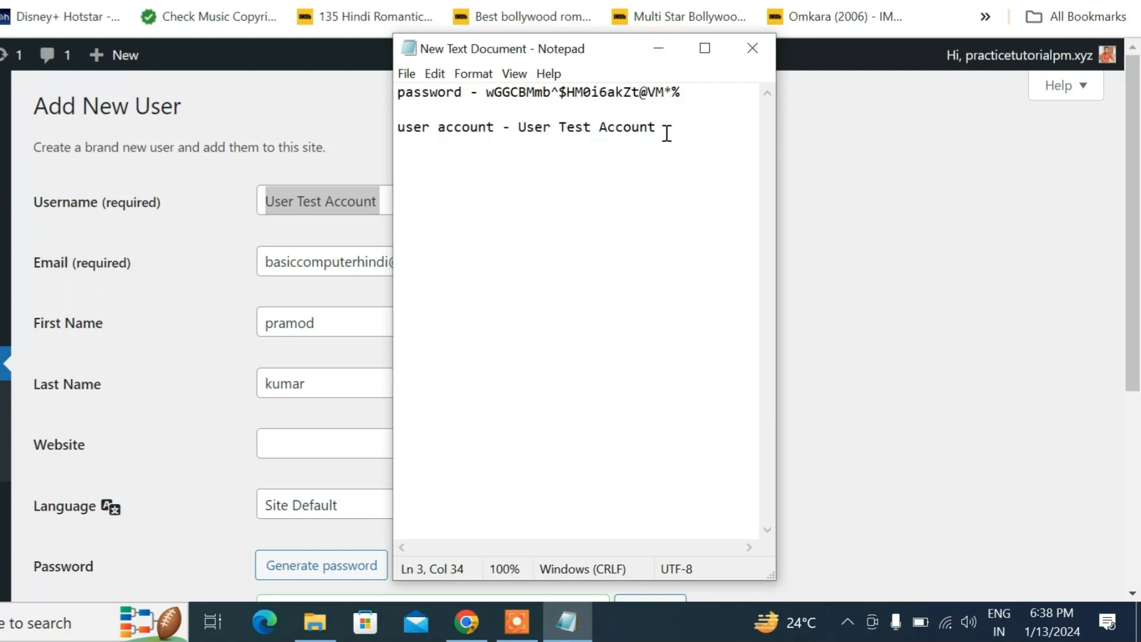
left_click(665, 48)
scroll(677, 311, "down", 5)
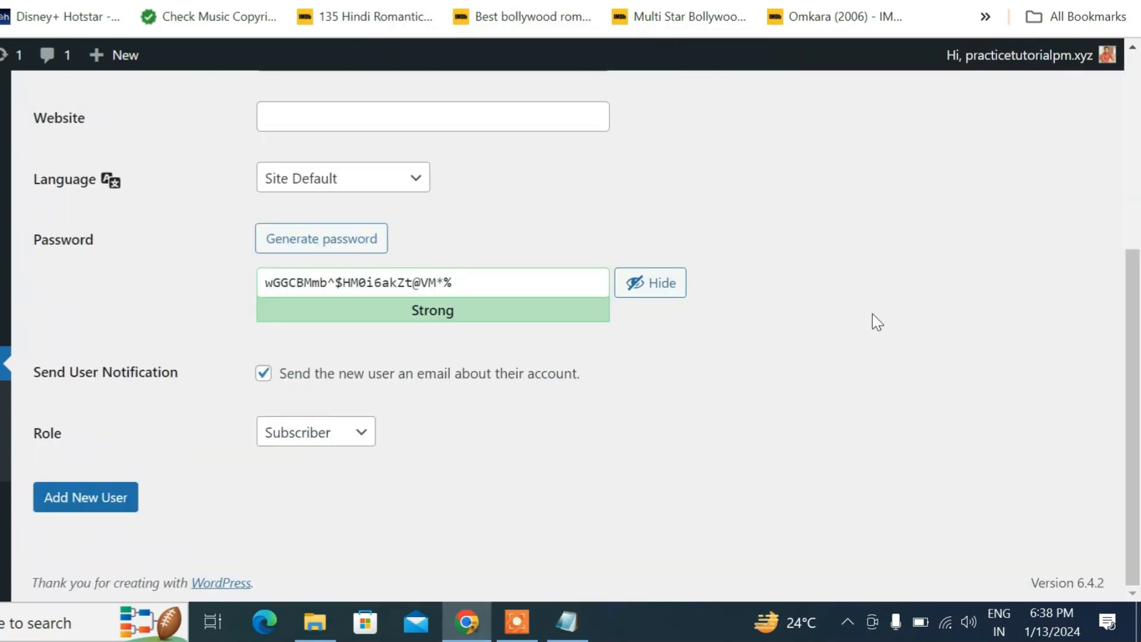
Choose the Author role for the new user and submit the form
left_click_drag(82, 436, 35, 438)
left_click(313, 433)
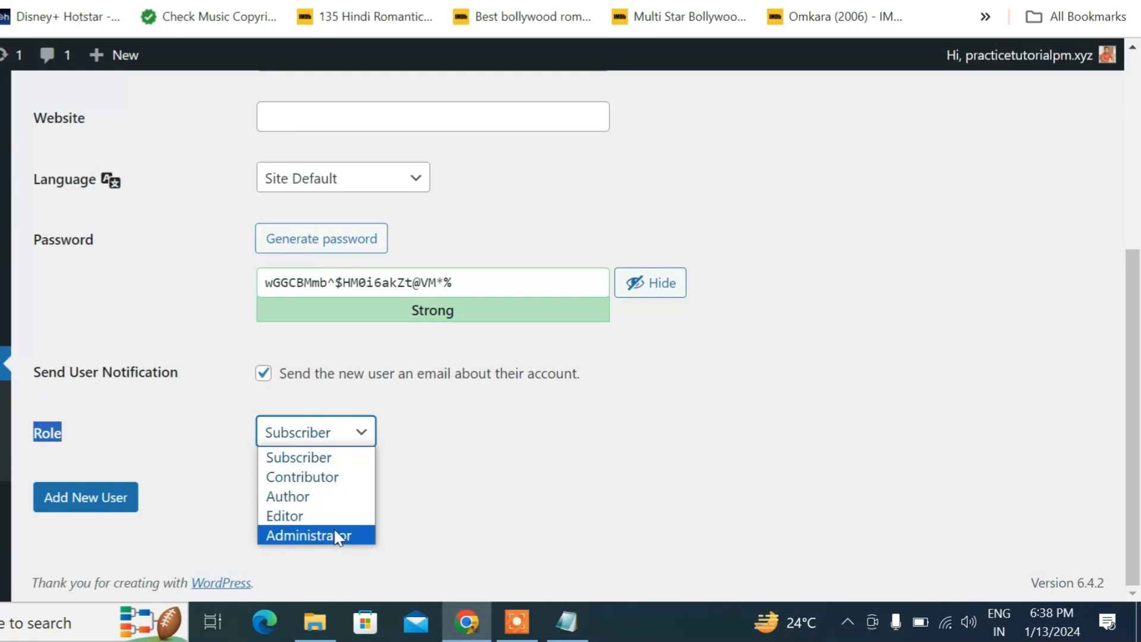
left_click(307, 504)
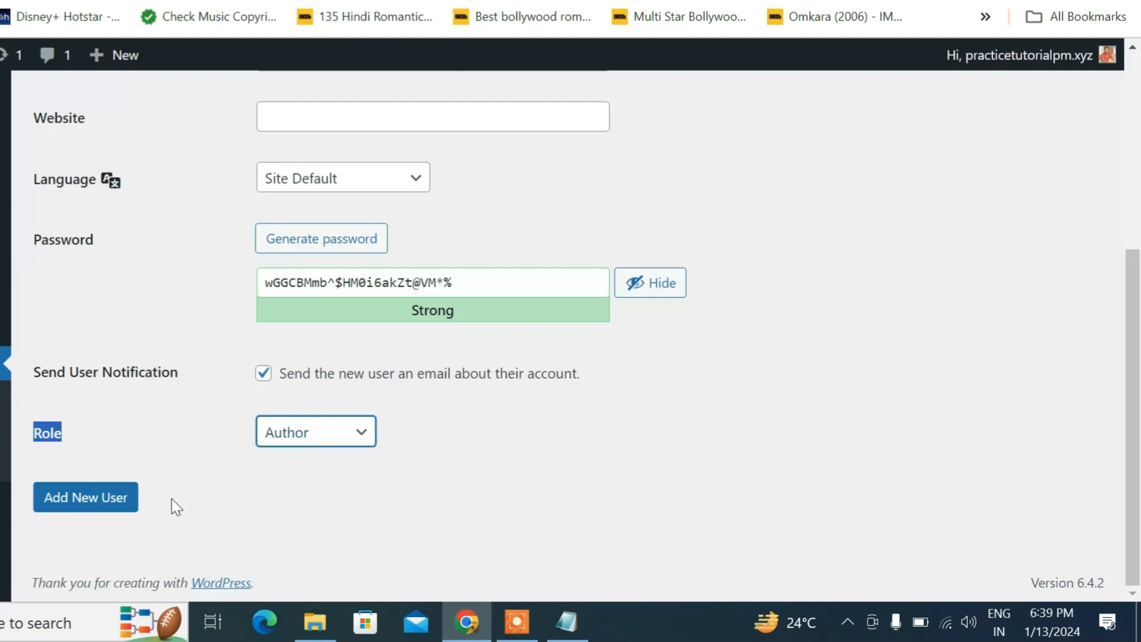
left_click(112, 499)
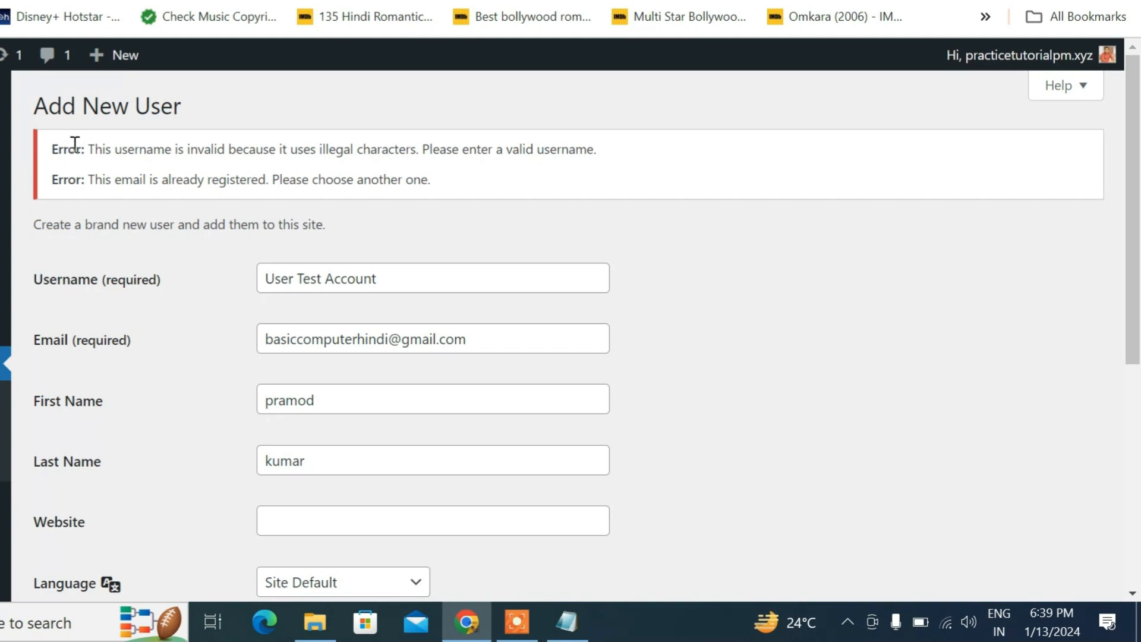
Clear the invalid username 'User Test Account' from the Username field
triple_click(432, 284)
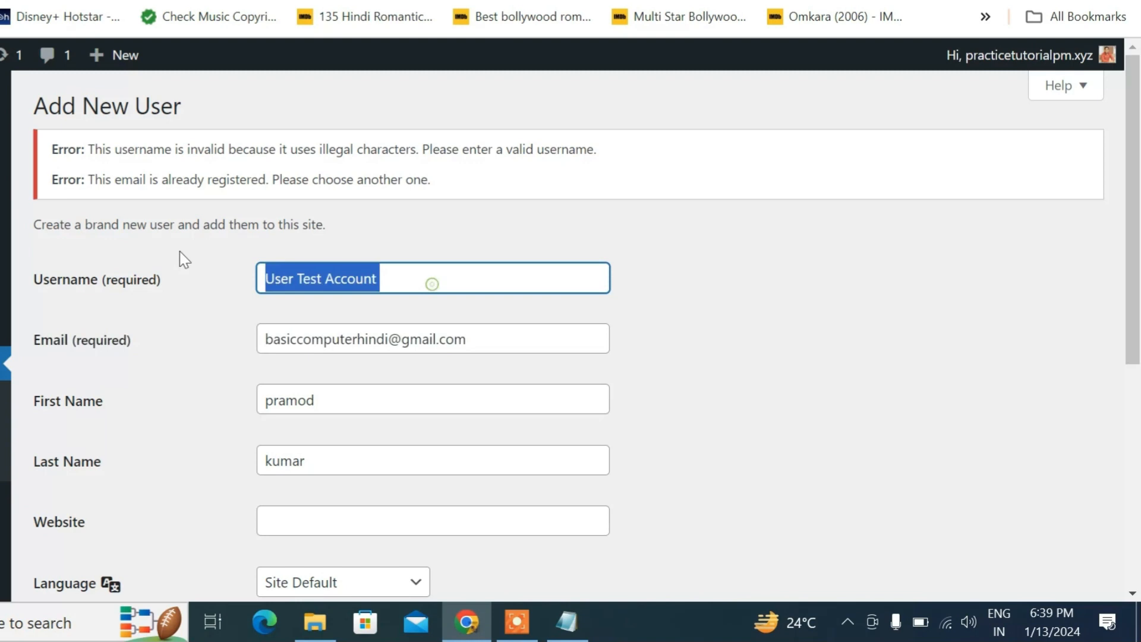
left_click(174, 271)
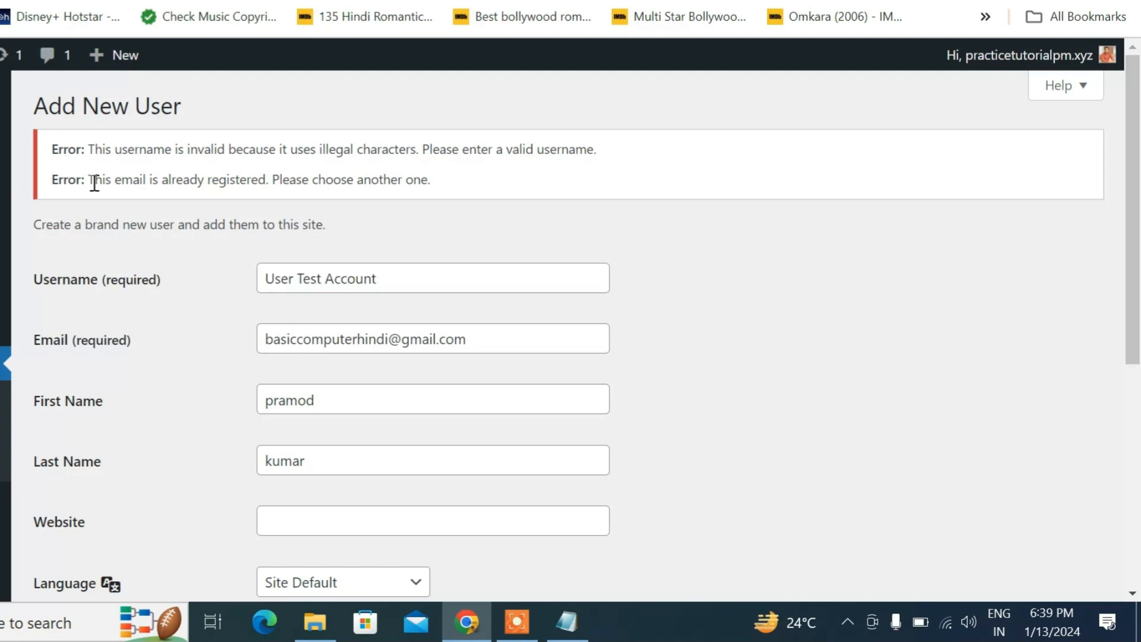
triple_click(502, 337)
left_click(221, 308)
triple_click(397, 280)
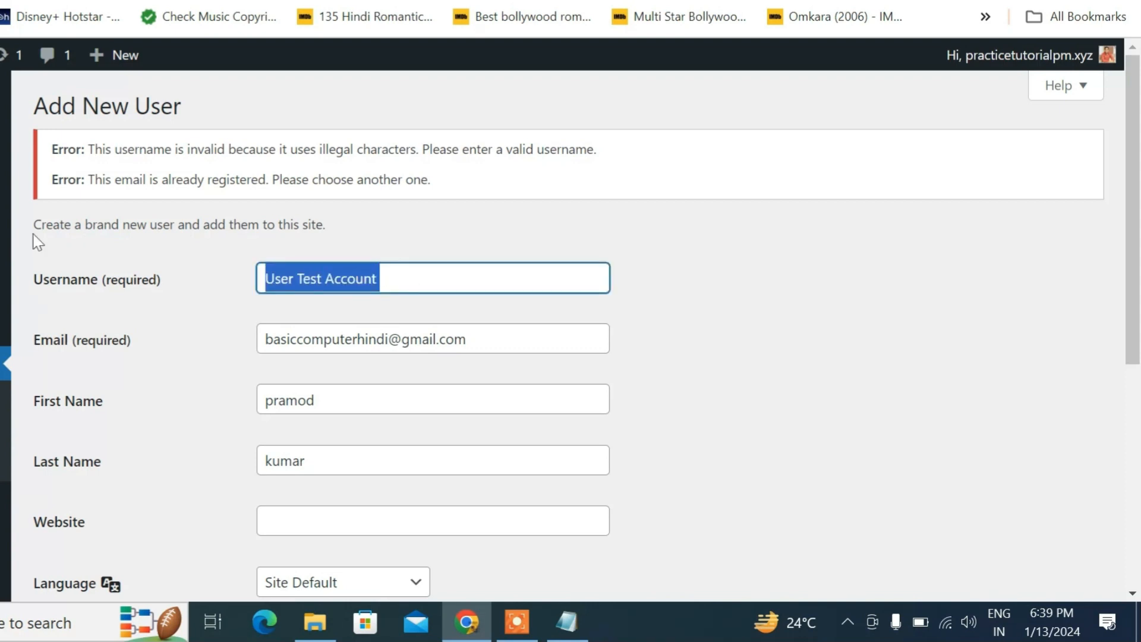
key("BackSpace")
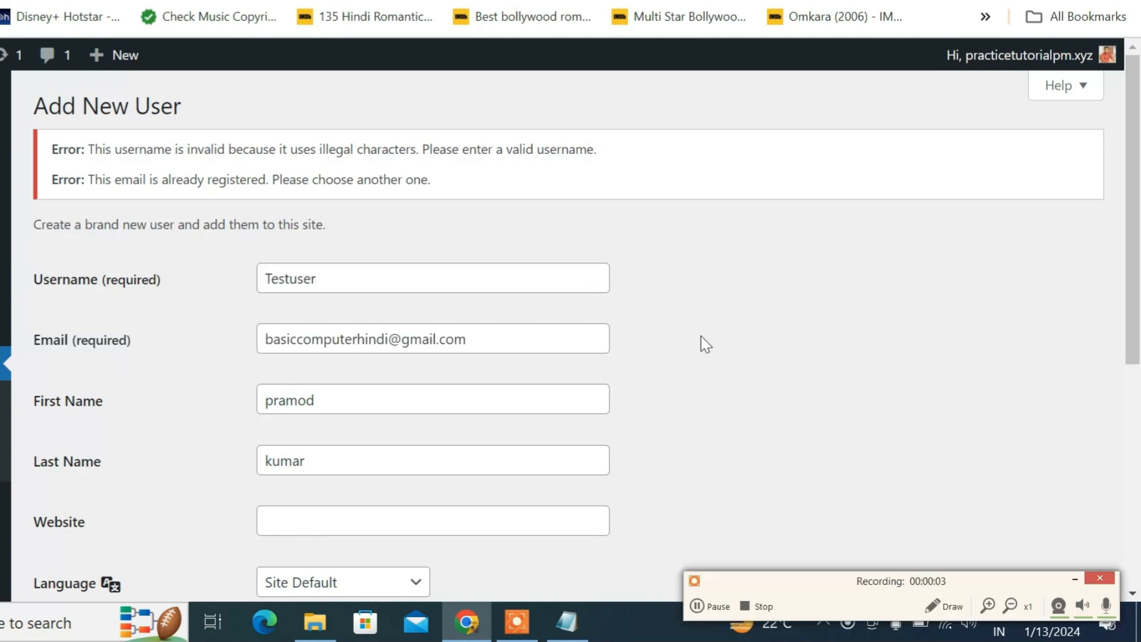
Replace the already registered email with a new address
scroll(475, 469, "down", 5)
scroll(443, 475, "up", 3)
scroll(452, 464, "down", 3)
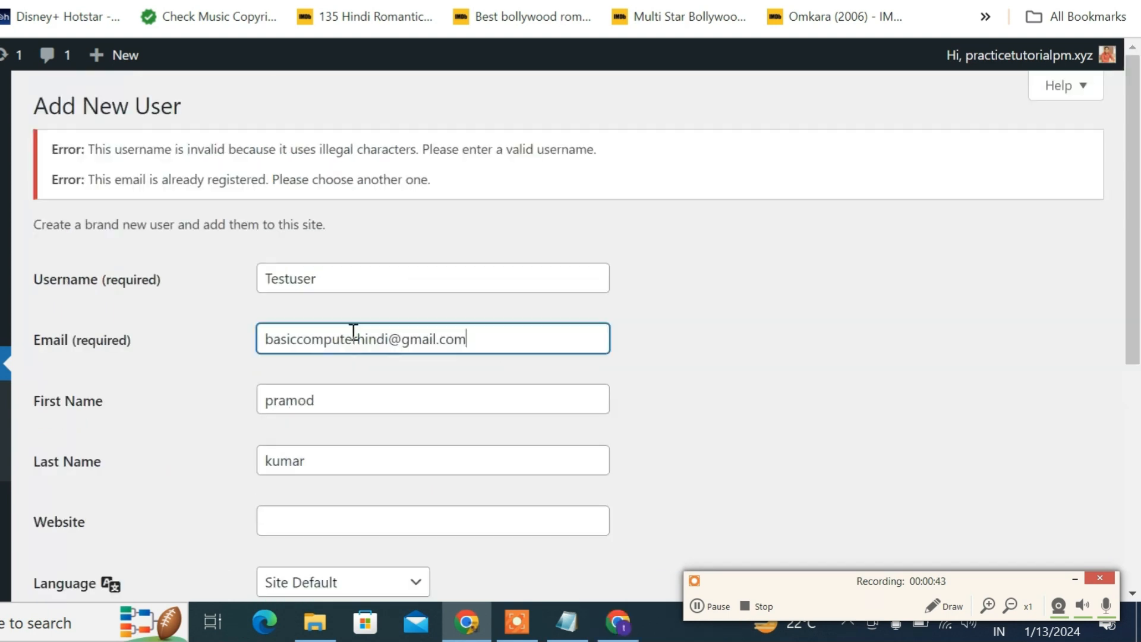
left_click_drag(470, 339, 88, 350)
key("ctrl+v")
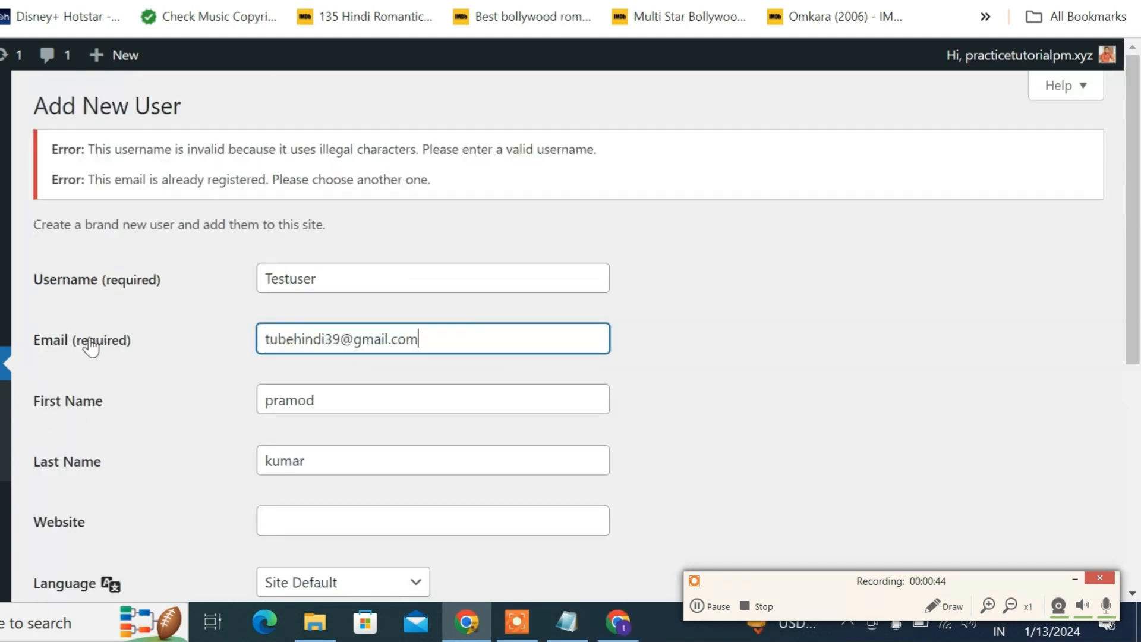
Generate a new password and swap it in for the old one in the Notepad note
scroll(217, 466, "down", 7)
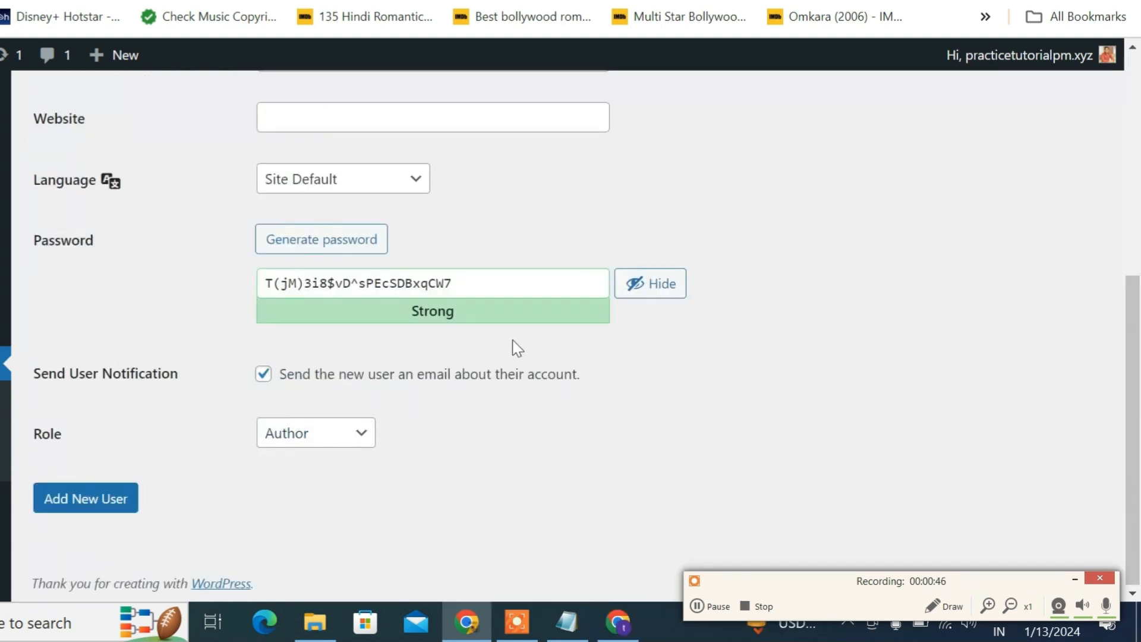
scroll(475, 387, "up", 2)
left_click(364, 372)
left_click(364, 356)
left_click(365, 357)
left_click_drag(451, 385, 263, 375)
right_click(308, 381)
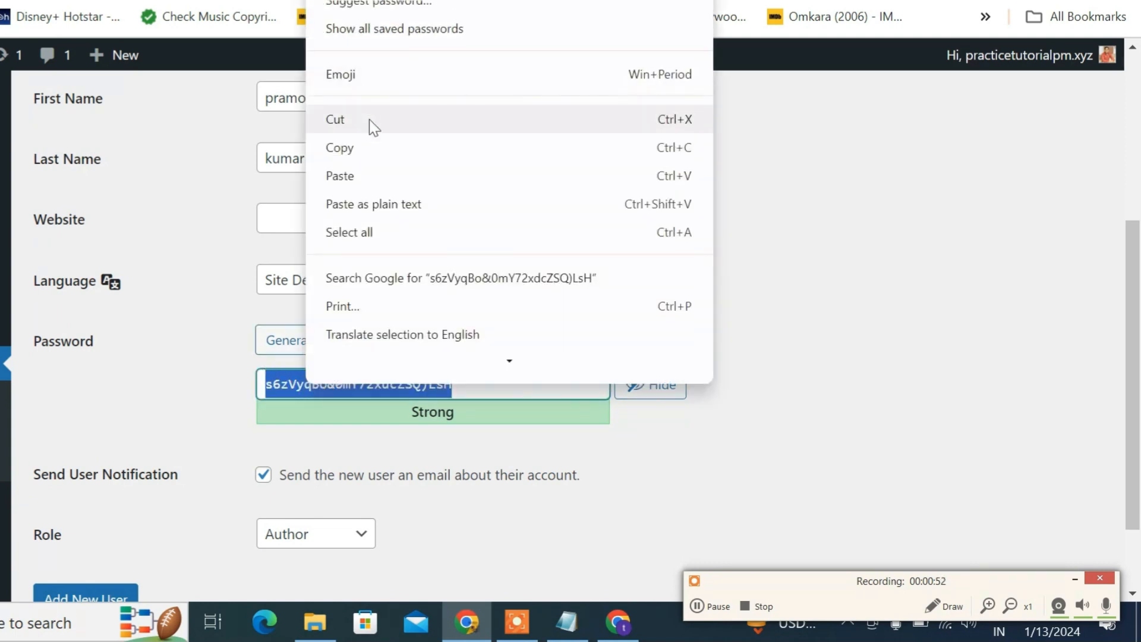
left_click(375, 148)
left_click(568, 625)
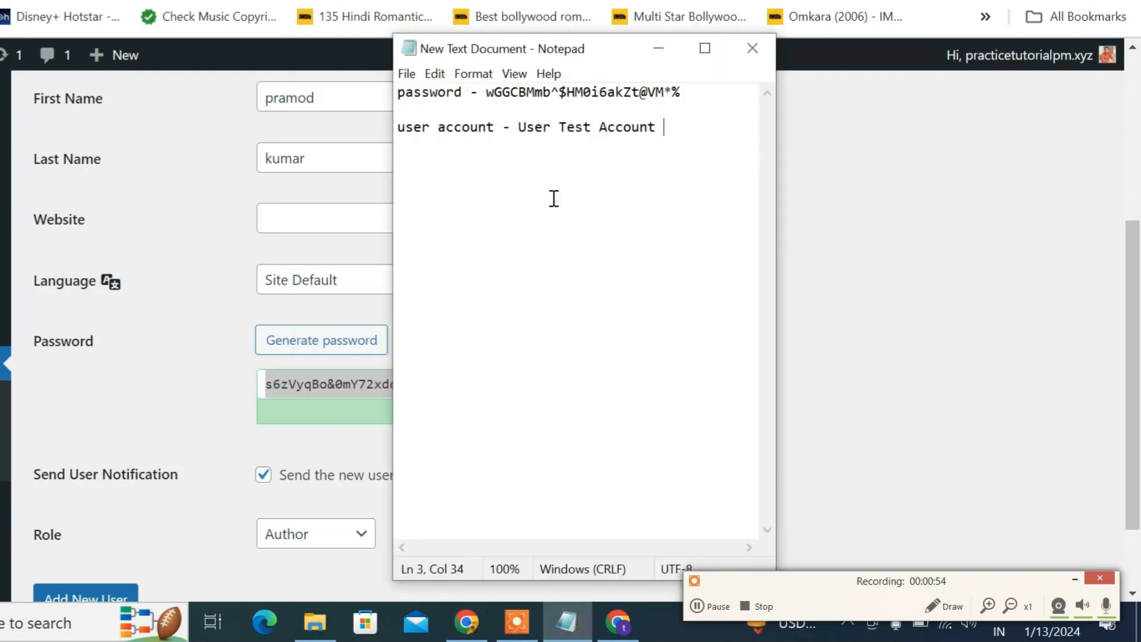
left_click_drag(487, 92, 685, 83)
key("BackSpace")
key("ctrl+v")
left_click(656, 48)
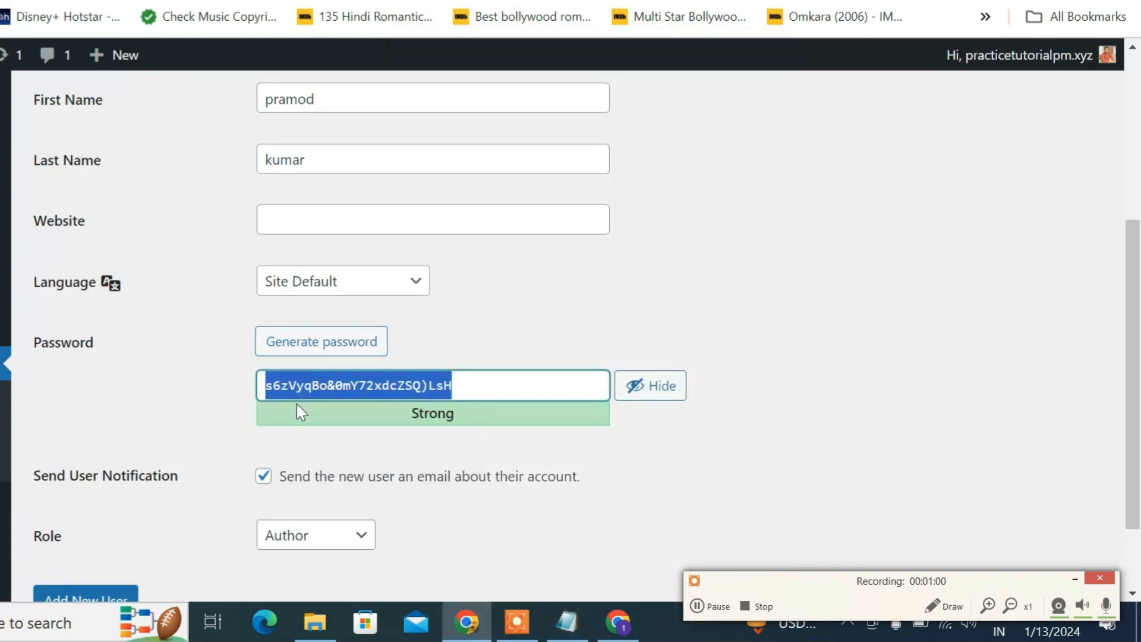
Make the username the email's name part with 'test' inserted before the digits 39
scroll(297, 404, "up", 5)
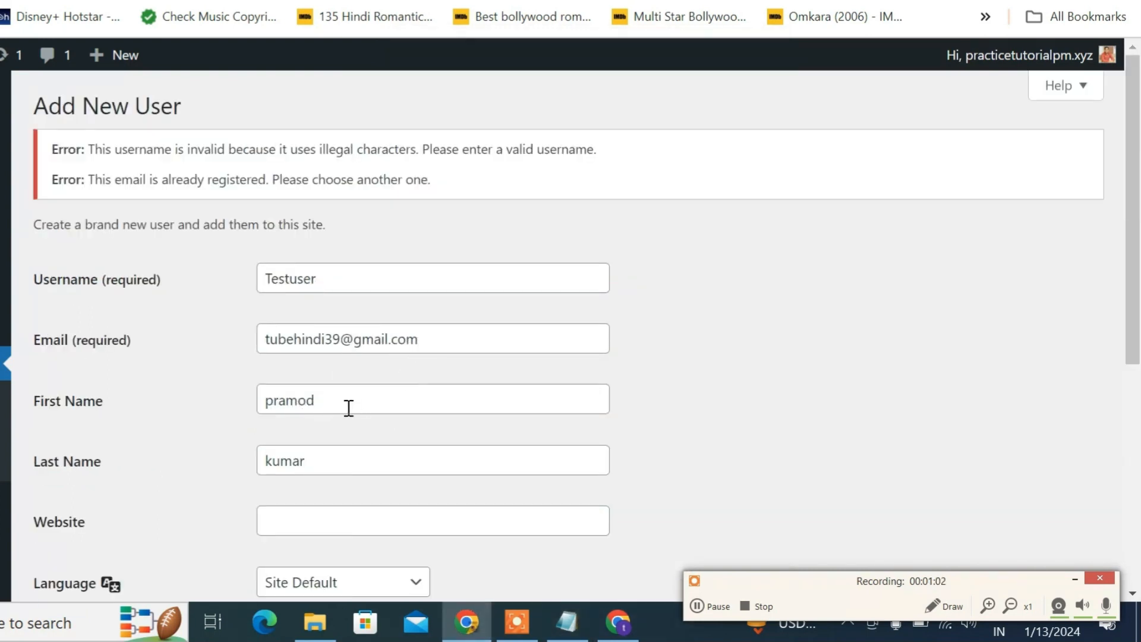
scroll(348, 408, "down", 2)
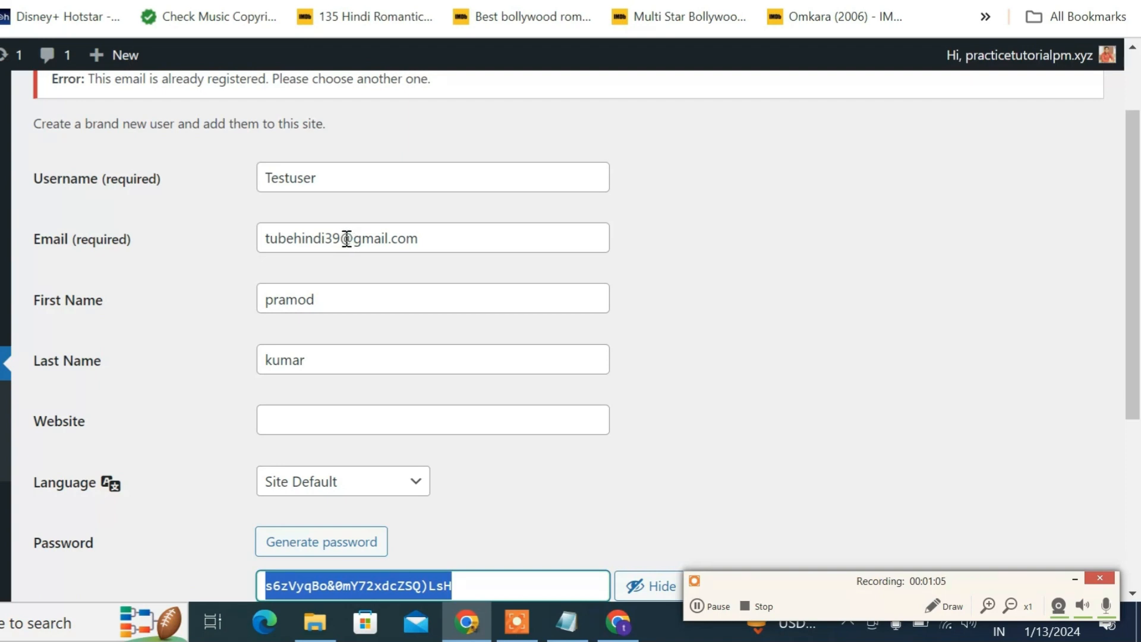
left_click_drag(343, 237, 273, 242)
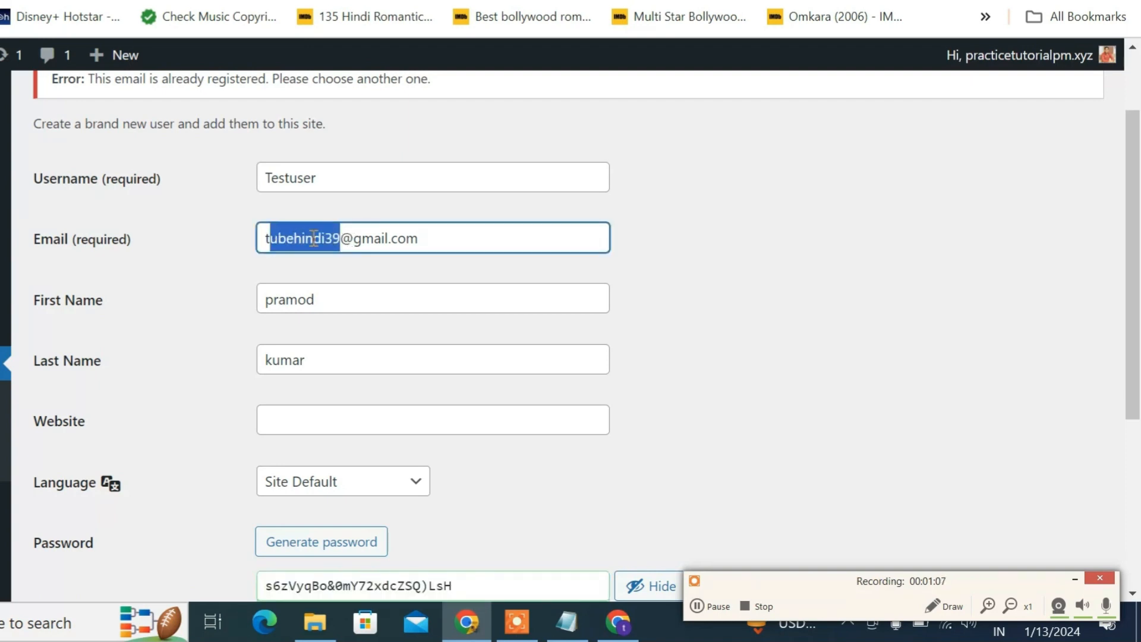
left_click(349, 241)
left_click_drag(342, 238, 262, 237)
right_click(300, 236)
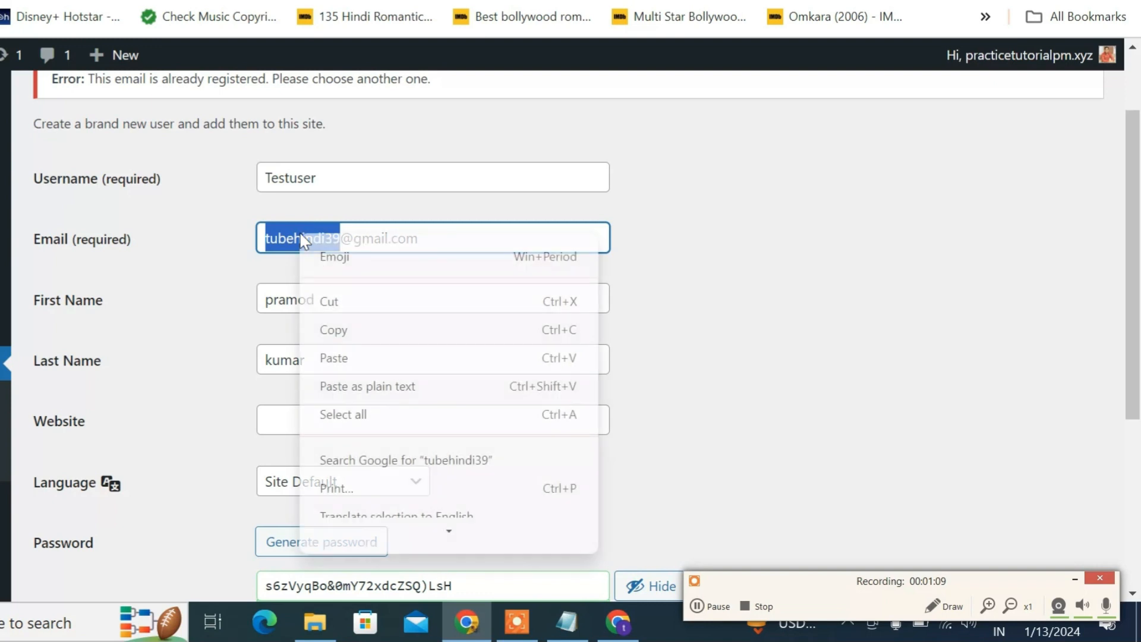
left_click(343, 330)
left_click_drag(321, 179, 198, 174)
key("ctrl+v")
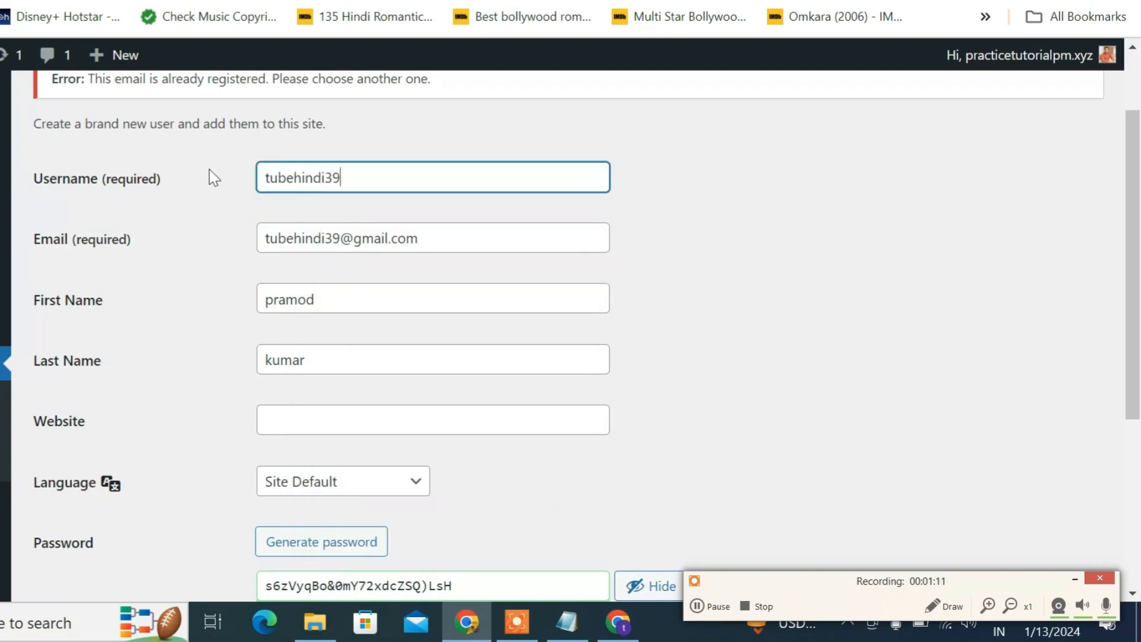
left_click_drag(328, 177, 345, 174)
left_click(324, 178)
type("test")
Copy the new username into the note's account line, replacing the old label
double_click(367, 175)
right_click(297, 174)
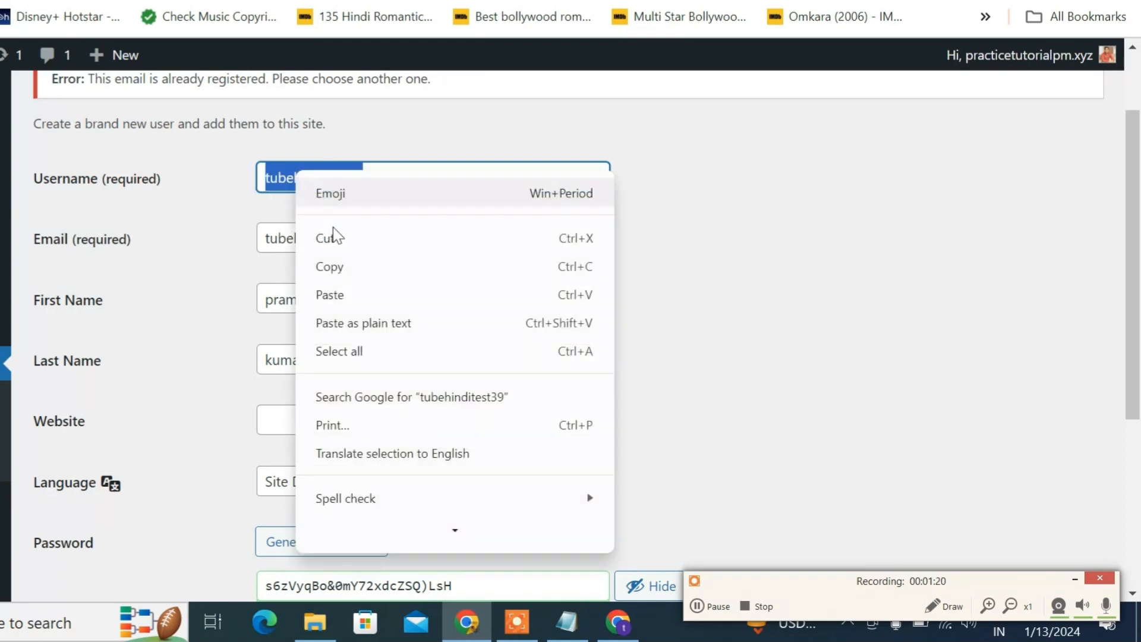
left_click(353, 265)
left_click(570, 622)
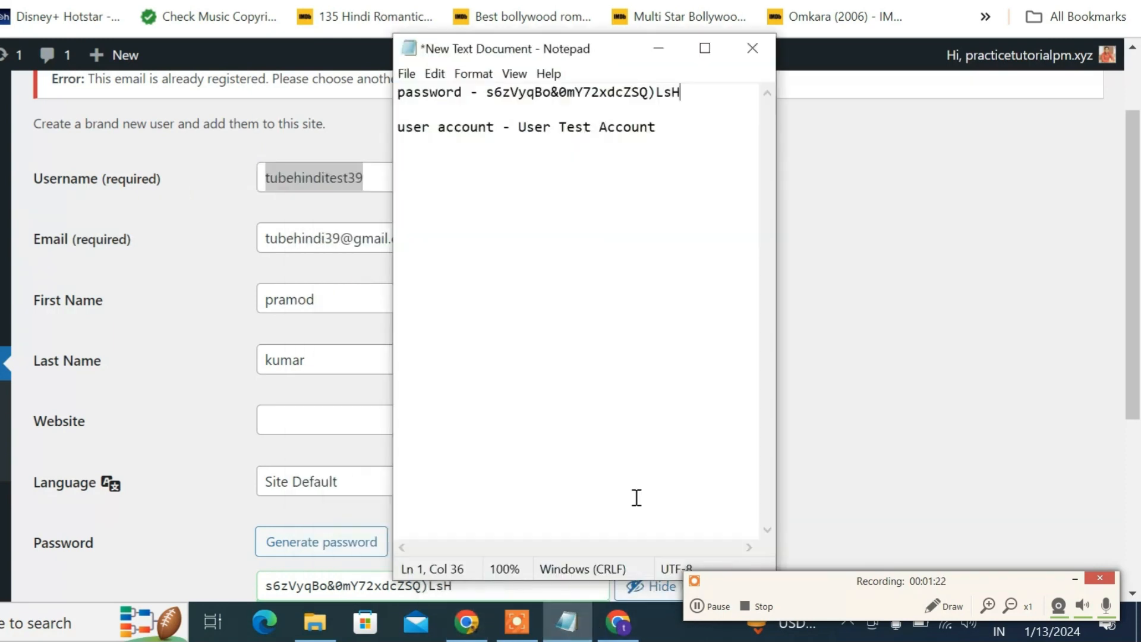
left_click_drag(518, 128, 665, 127)
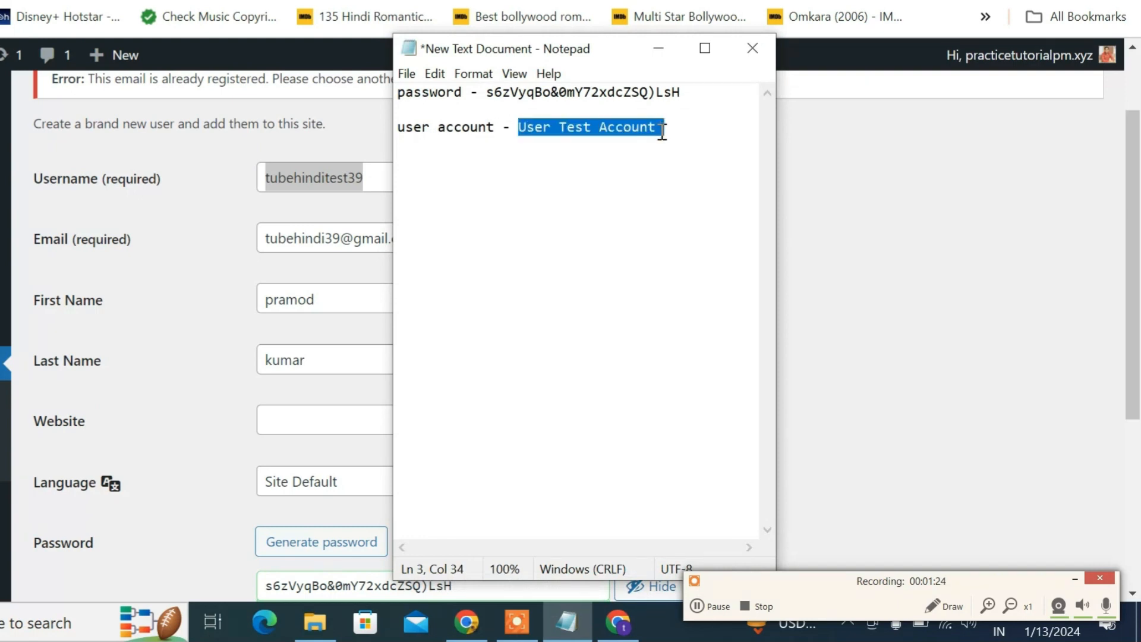
key("ctrl+v")
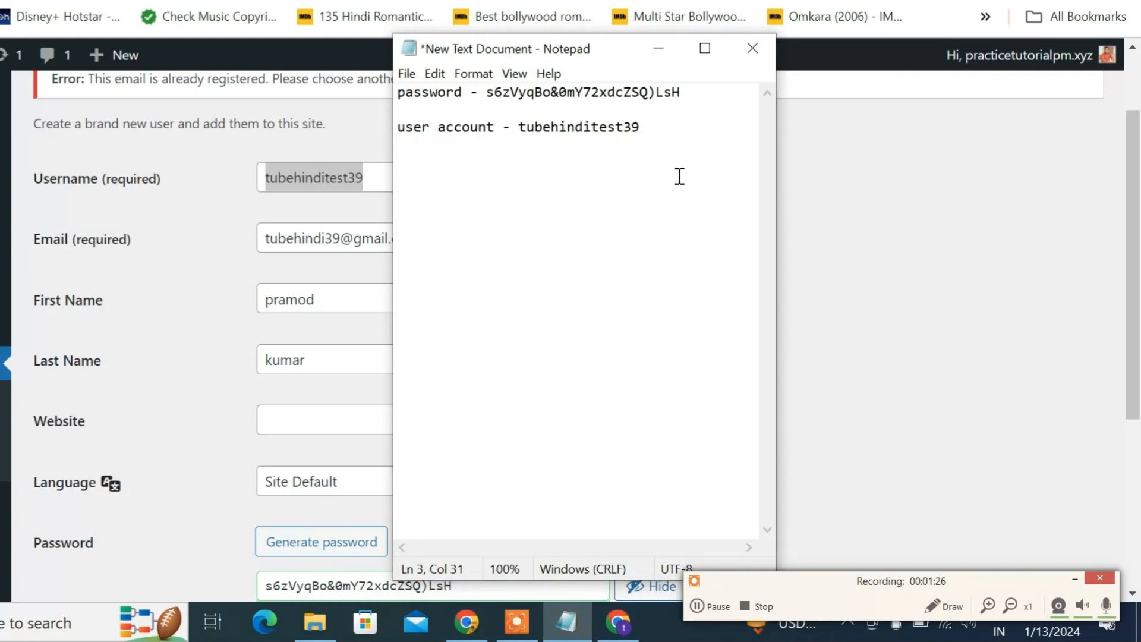
left_click(648, 60)
Submit the form to create the Author user and dismiss Chrome's save-password prompt
left_click(814, 316)
scroll(667, 335, "down", 5)
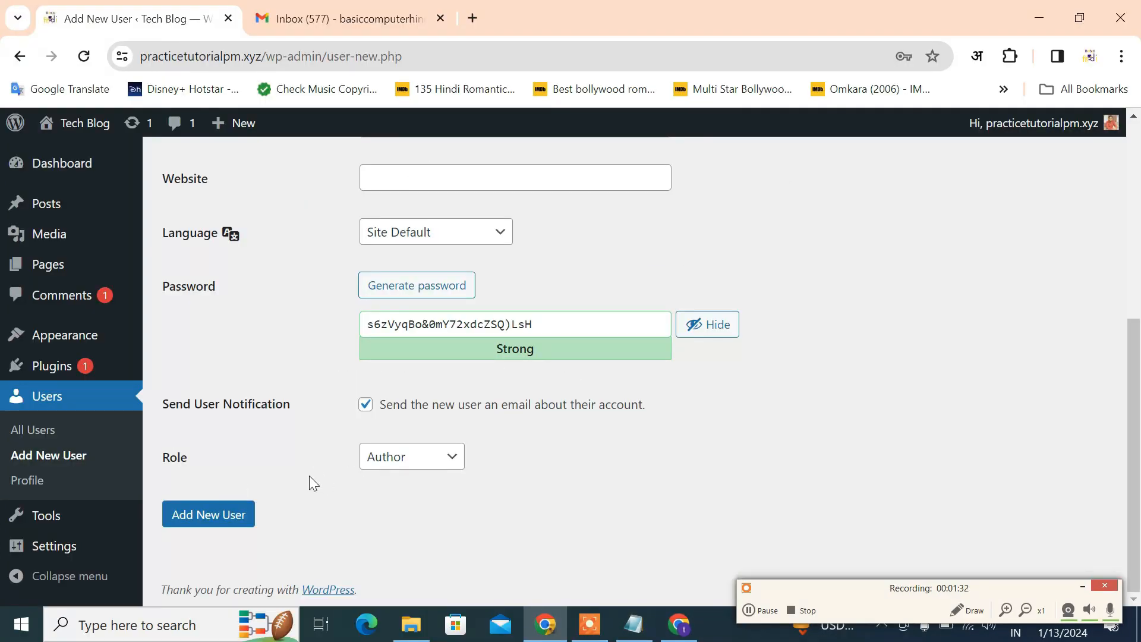
left_click(231, 518)
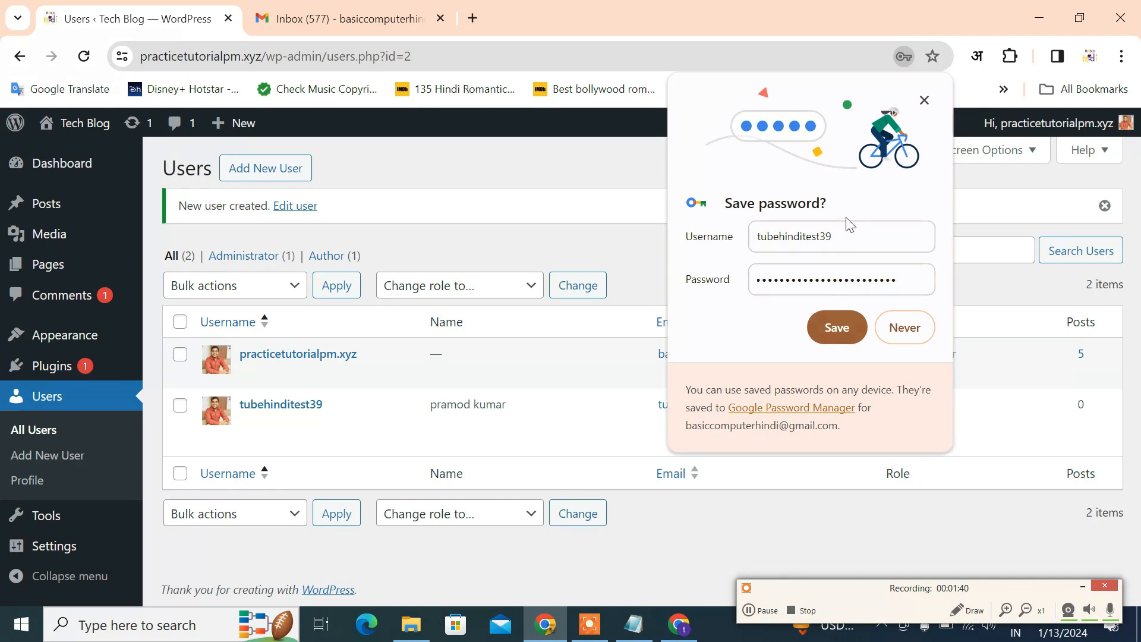
left_click(838, 330)
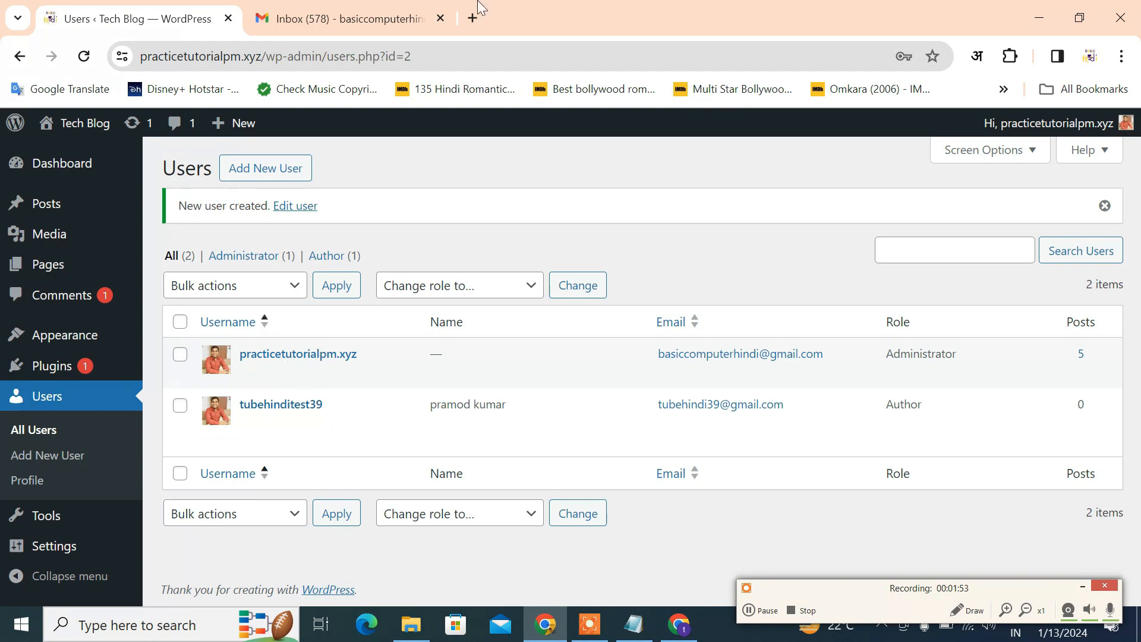
left_click(1121, 56)
Open an incognito window and load the site's /wp-admin login page
left_click(962, 151)
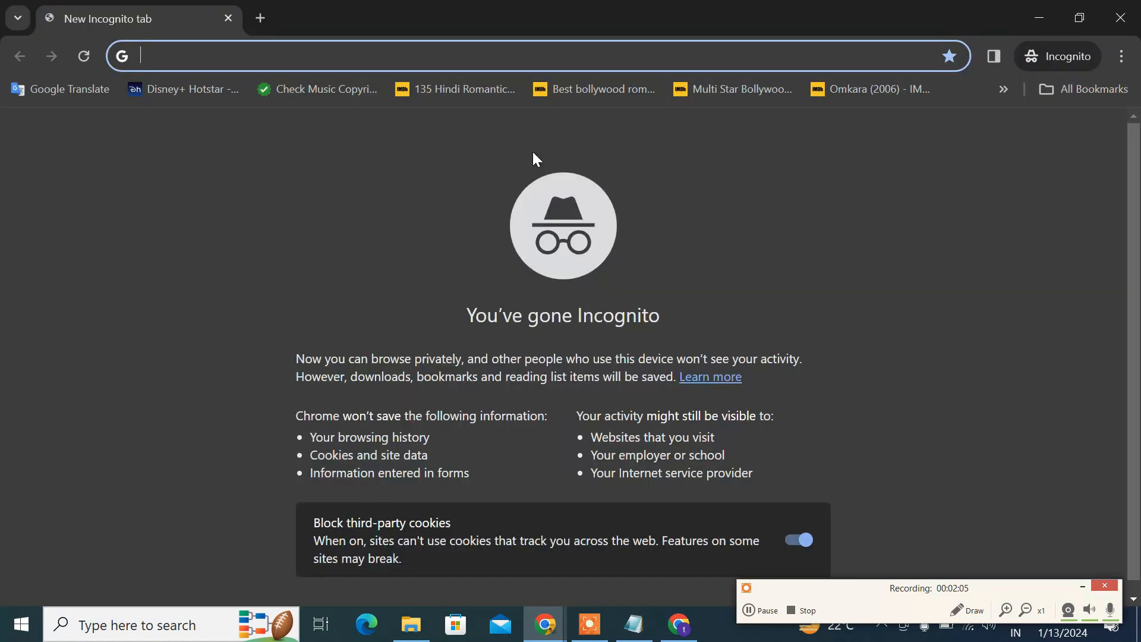
type("p")
key("Right")
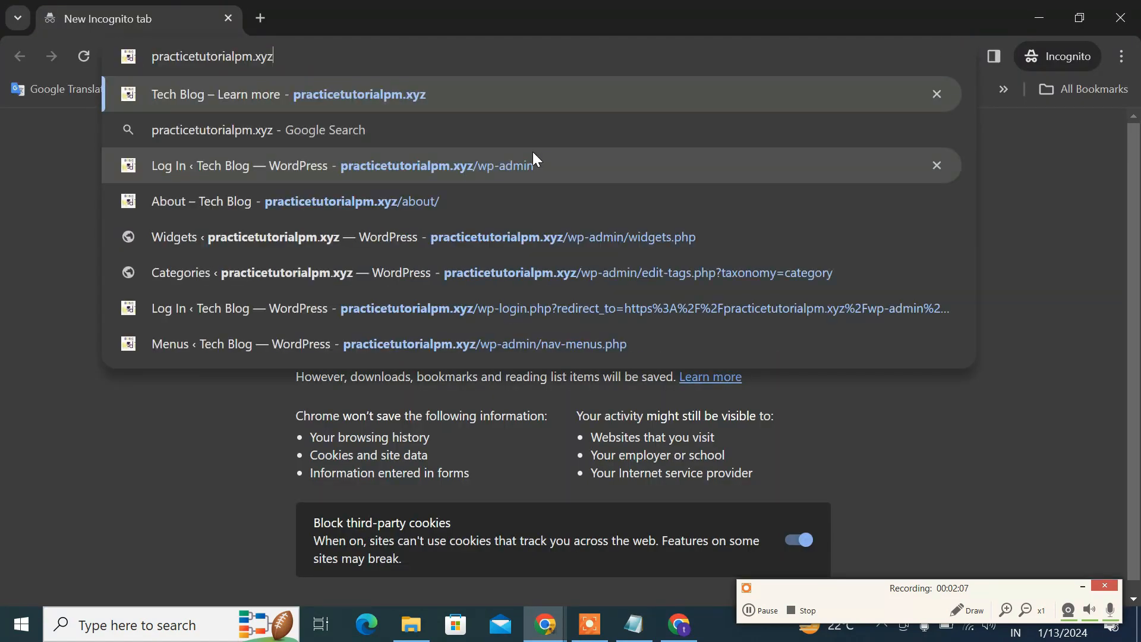
type("/wp")
key("Return")
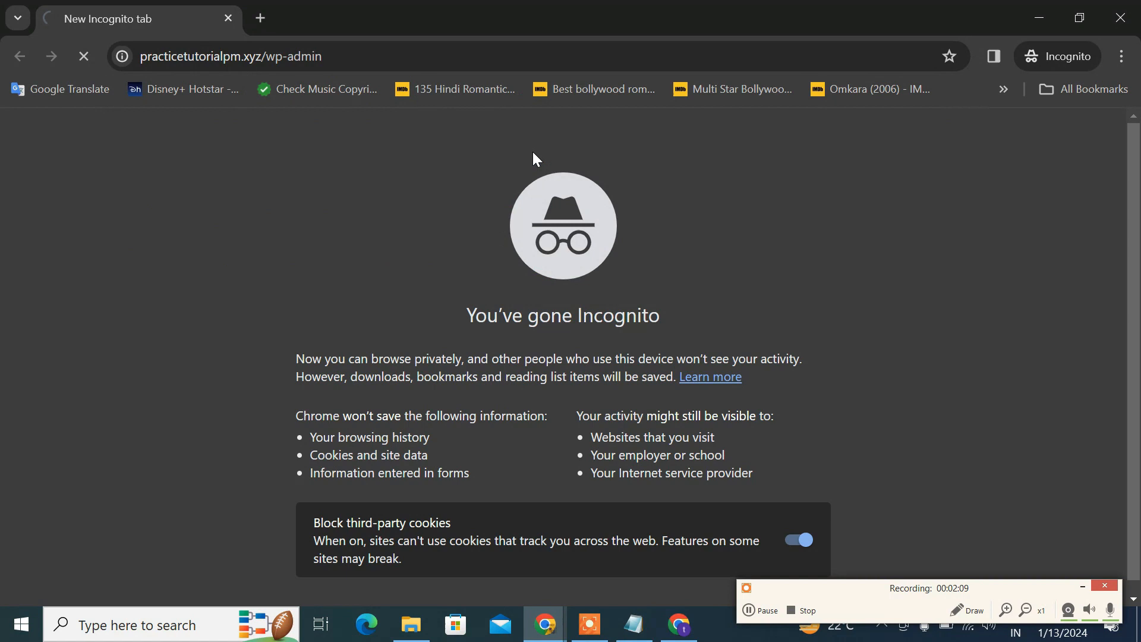
Copy the new username from the Notepad note into the login form
left_click(633, 624)
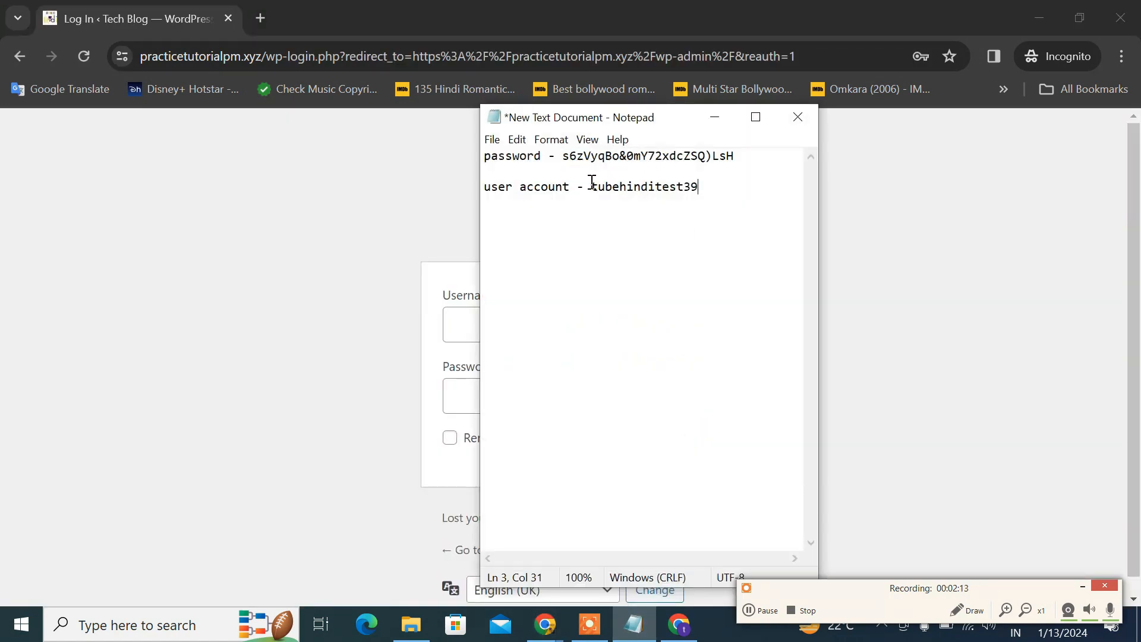
left_click_drag(594, 186, 695, 181)
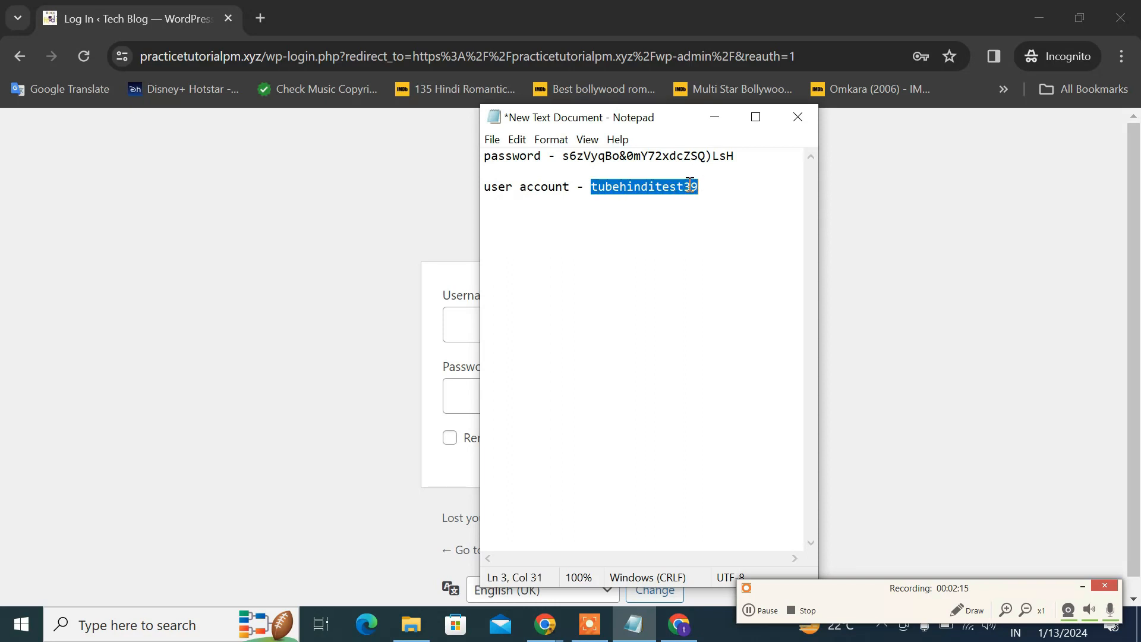
right_click(689, 184)
left_click(726, 234)
left_click(715, 117)
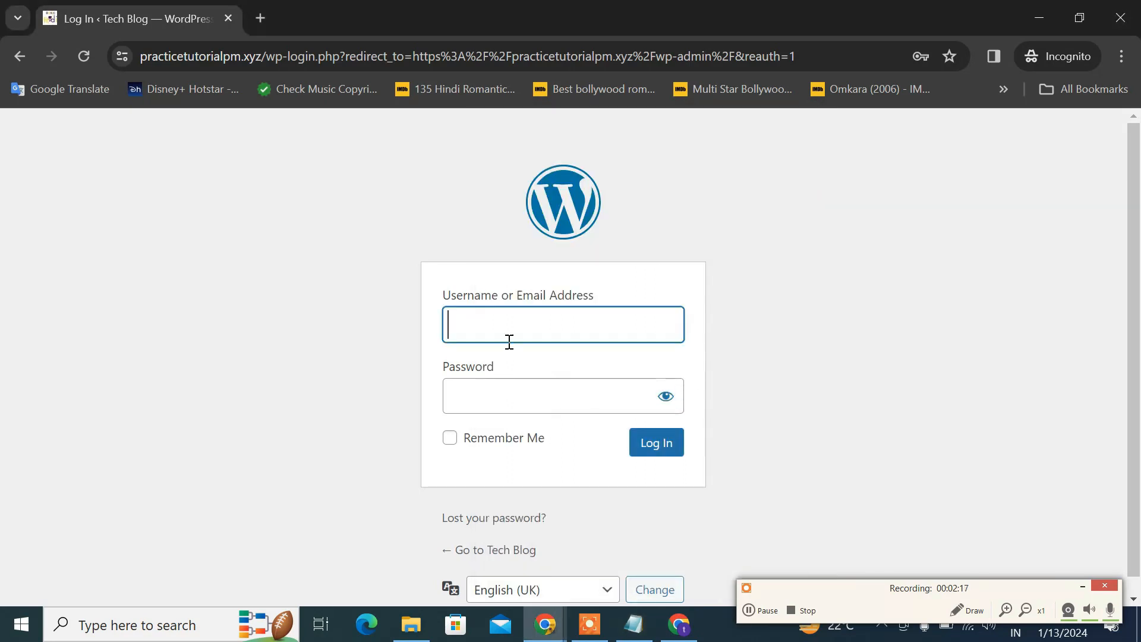
key("ctrl+v")
left_click(850, 447)
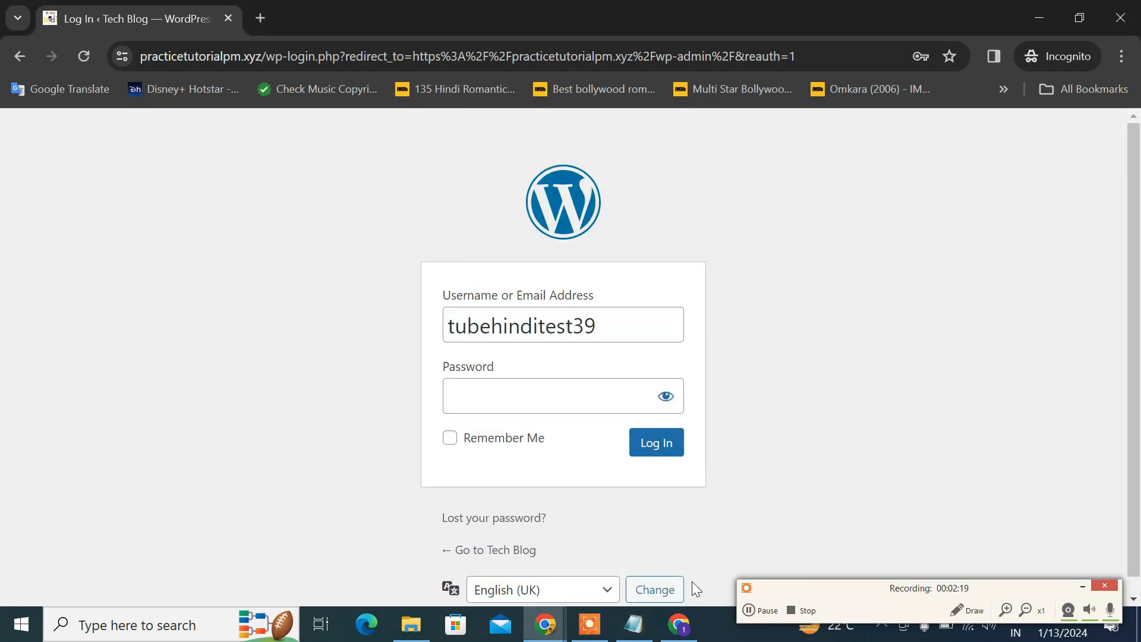
Copy the saved password from the note into the login form and log in
left_click(634, 624)
left_click_drag(560, 157, 732, 157)
right_click(728, 165)
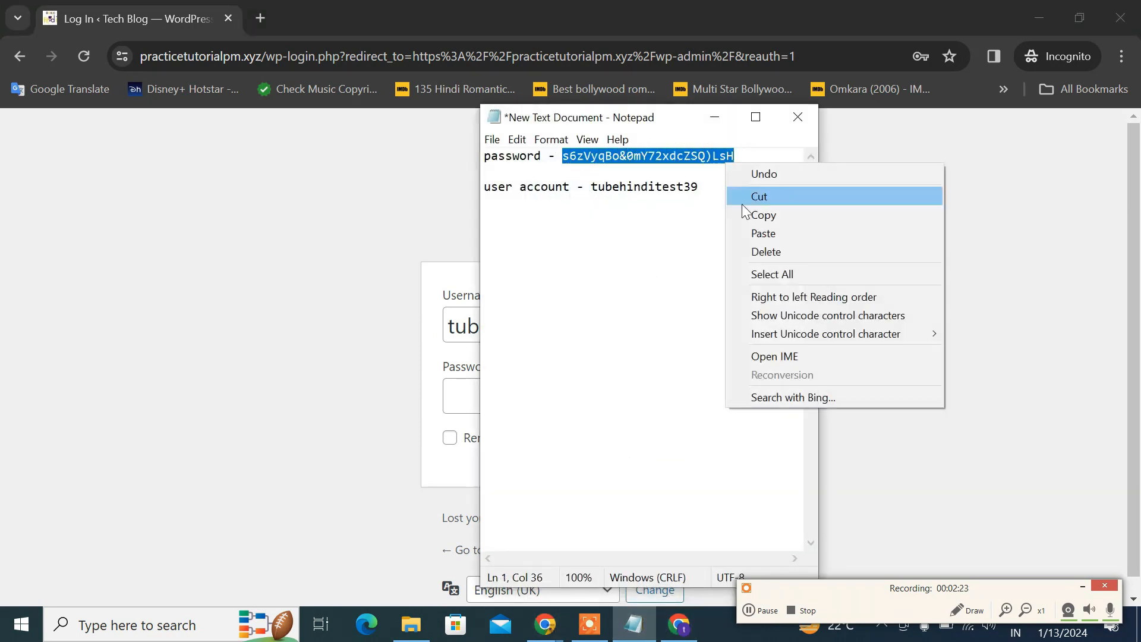
left_click(760, 216)
left_click(707, 125)
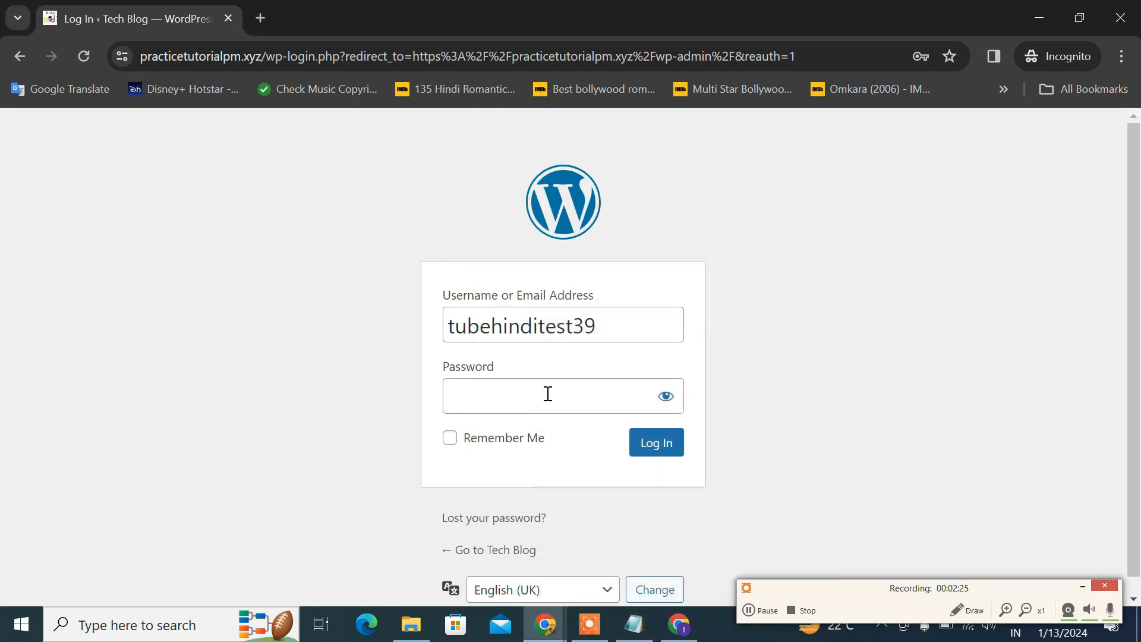
left_click(545, 395)
key("ctrl+v")
left_click(674, 444)
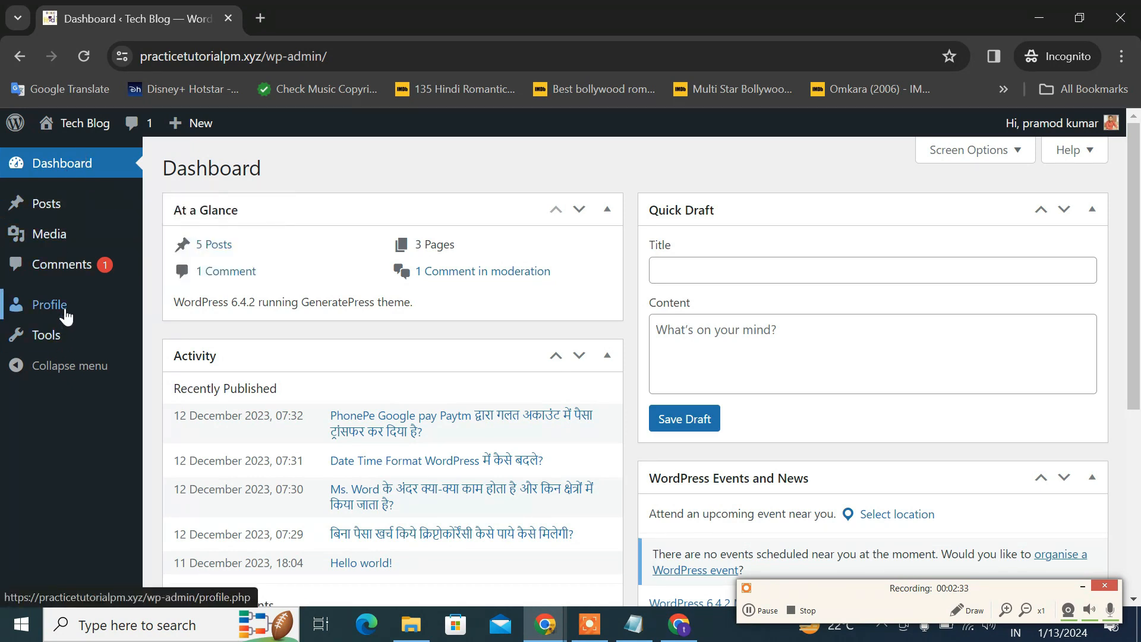
Close the mail inbox tab and bring the incognito window with the Author's Dashboard to the front
left_click(677, 625)
left_click(676, 625)
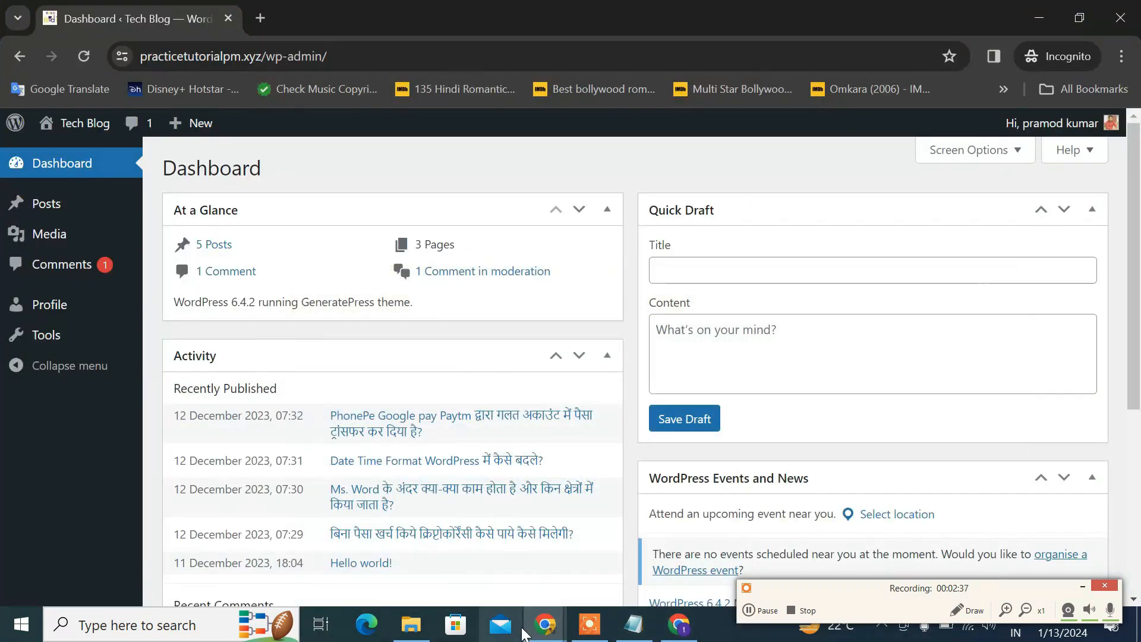
mouse_move(545, 624)
left_click(482, 557)
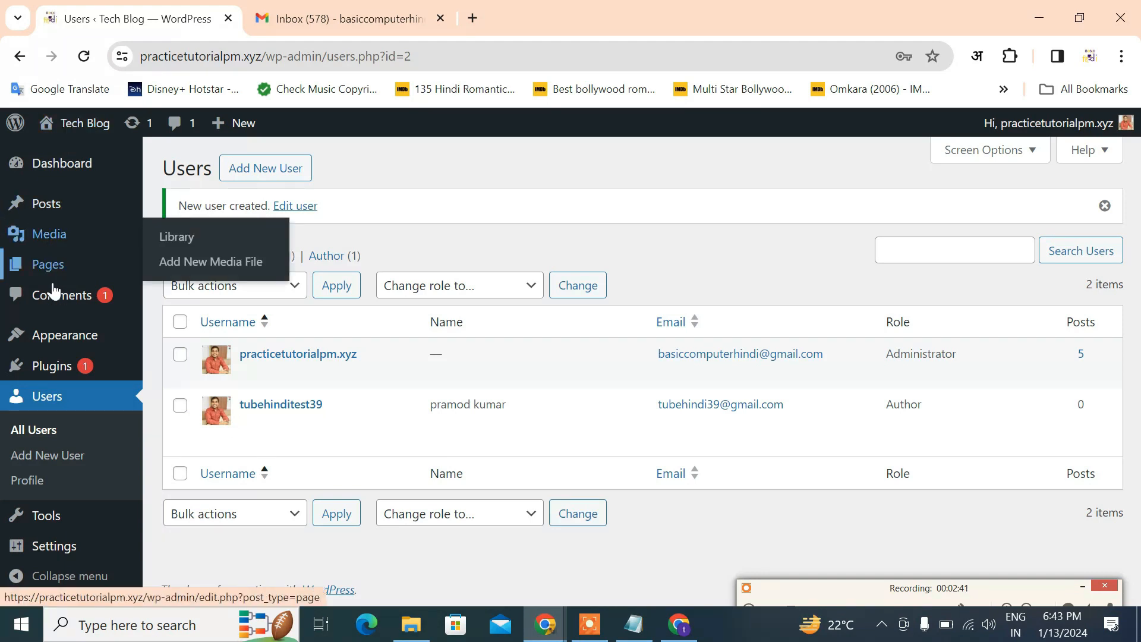
left_click(441, 18)
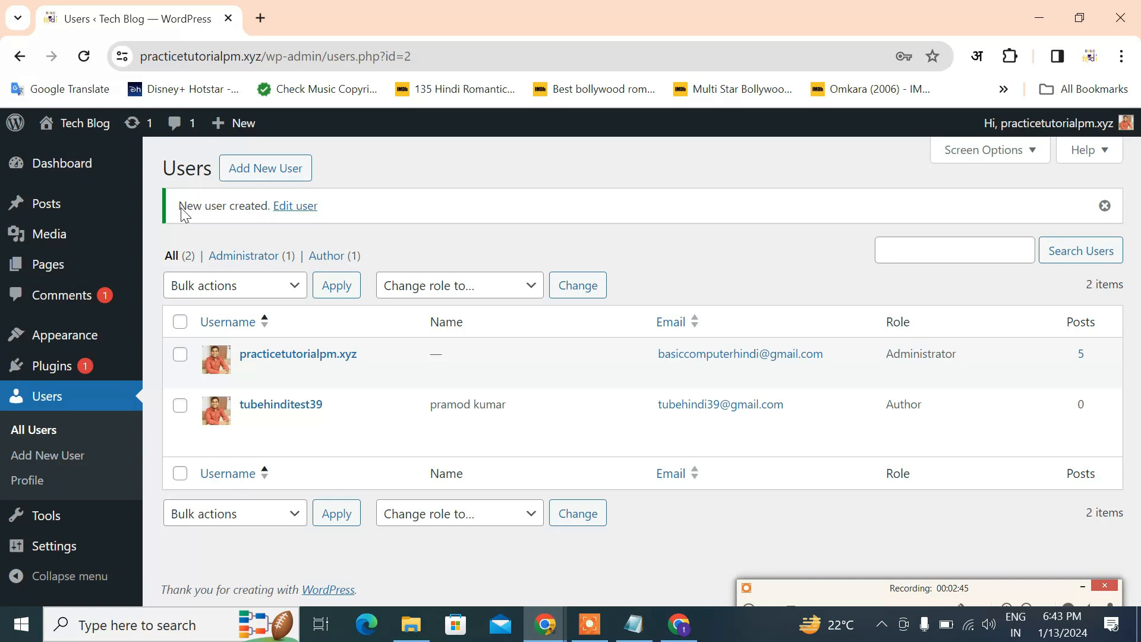
left_click(617, 566)
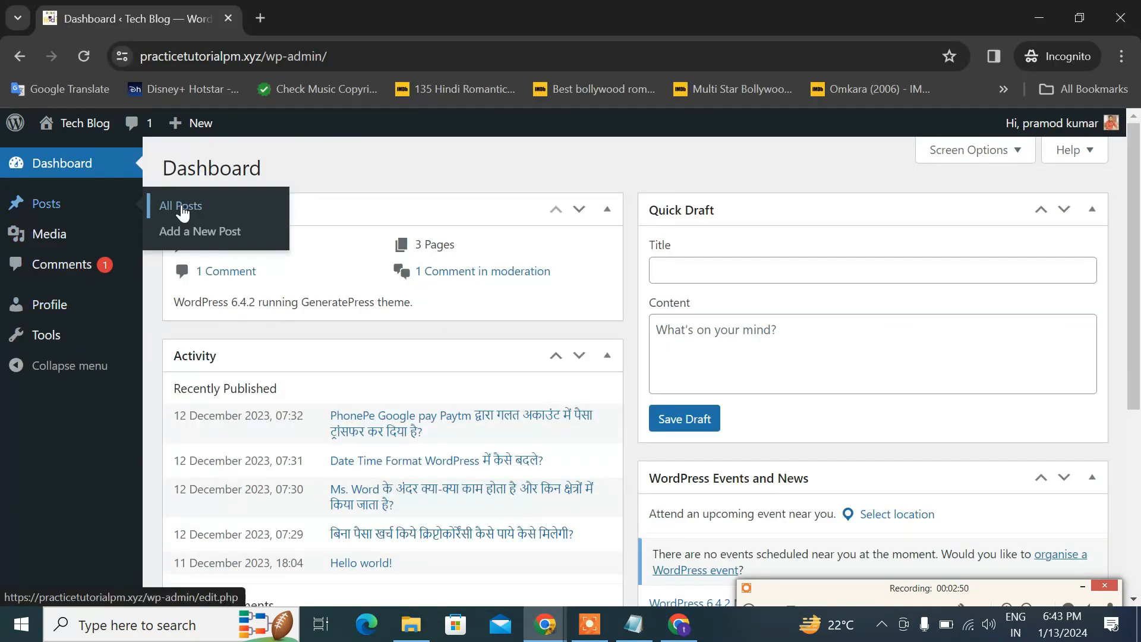
As the Author in the incognito window, look over All Posts, Comments and the Profile page
left_click(153, 211)
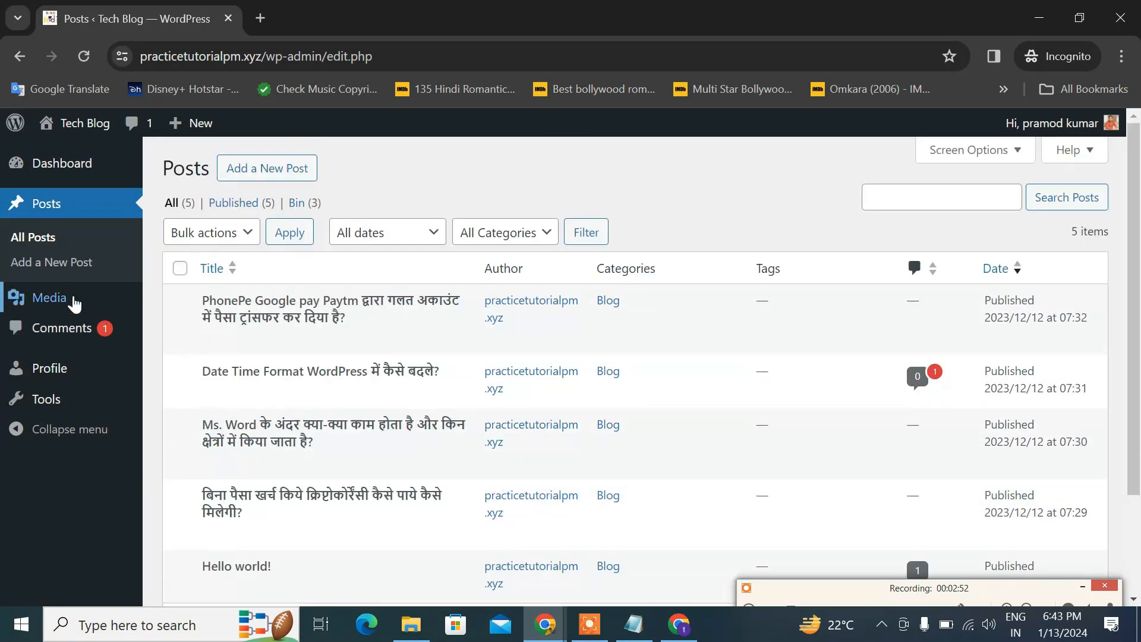
left_click(80, 331)
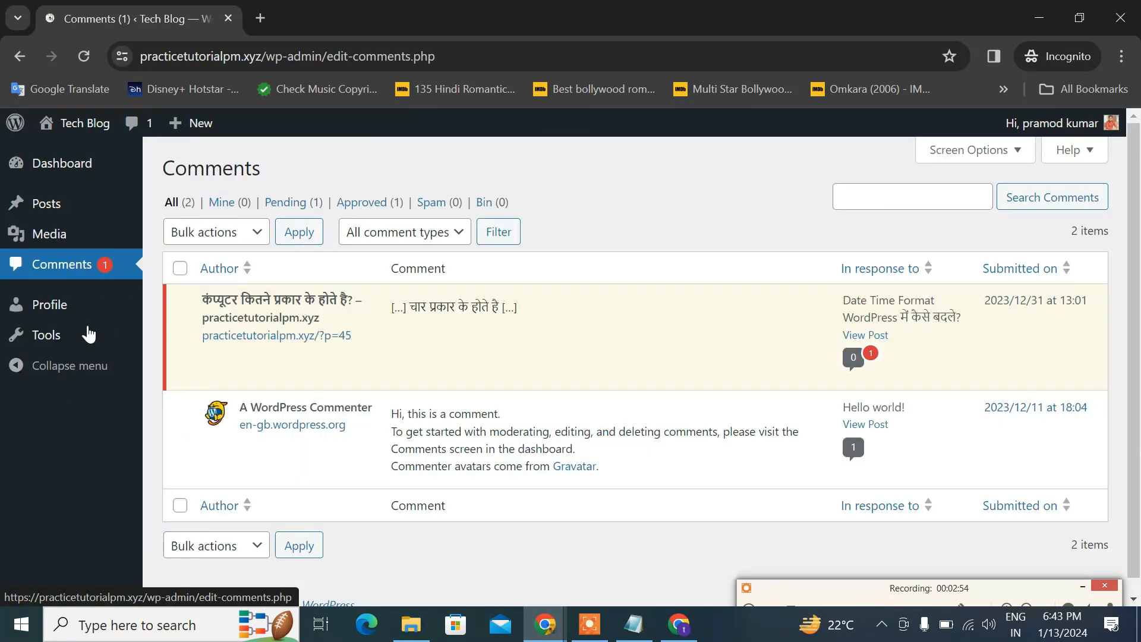
scroll(76, 364, "down", 1)
left_click(62, 306)
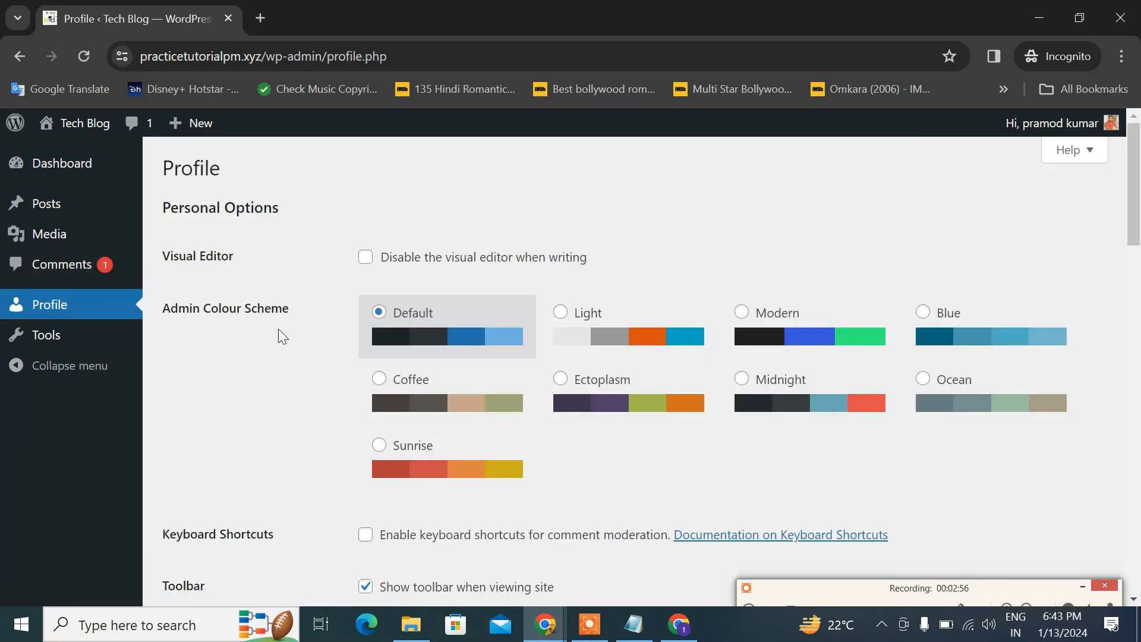
scroll(278, 330, "down", 10)
scroll(279, 329, "down", 10)
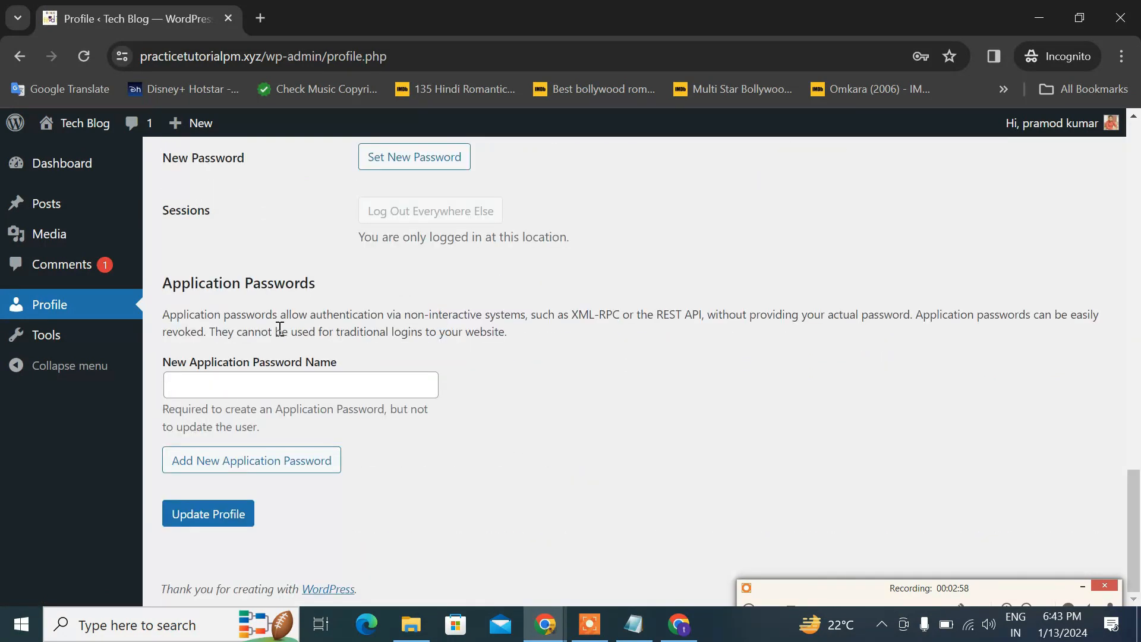
scroll(277, 326, "up", 10)
scroll(276, 327, "up", 5)
scroll(276, 325, "down", 6)
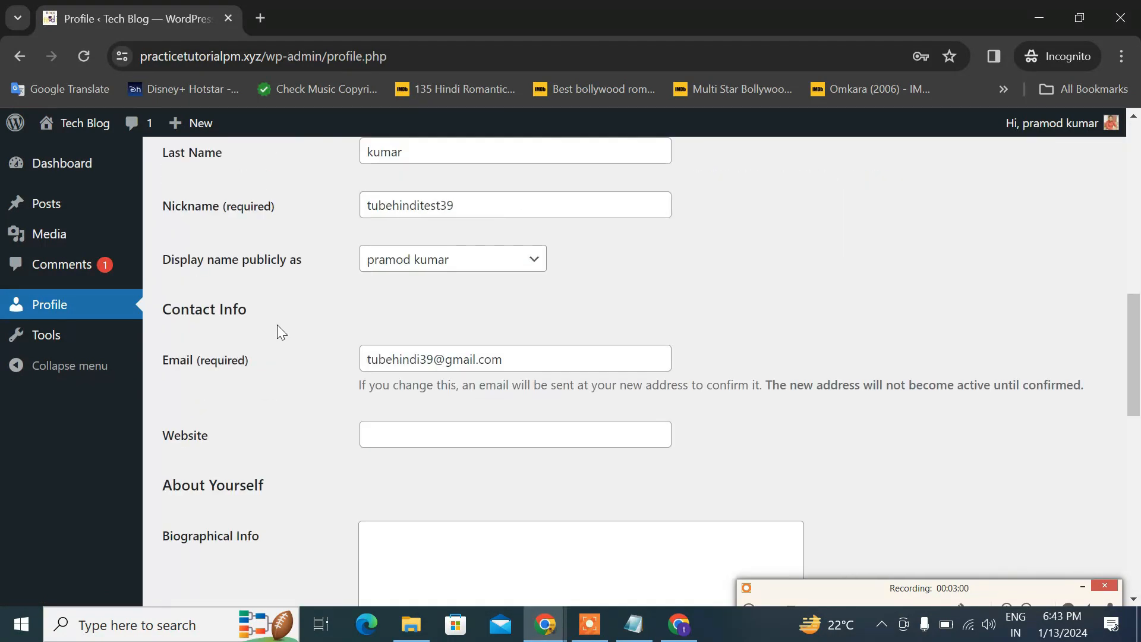
scroll(276, 312, "down", 6)
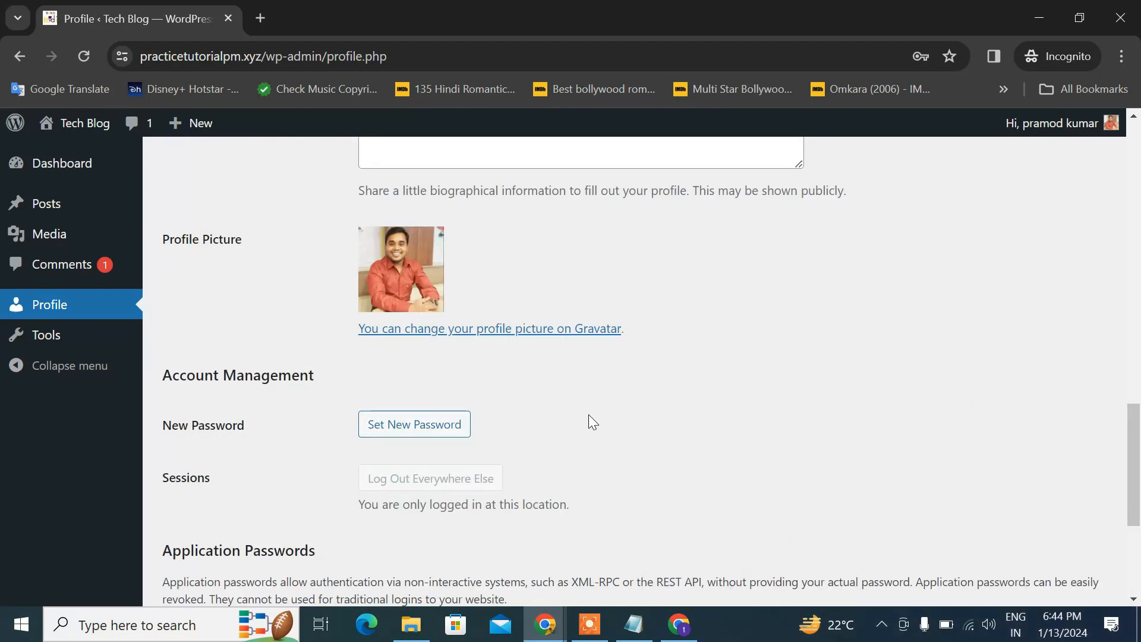
scroll(593, 422, "down", 1)
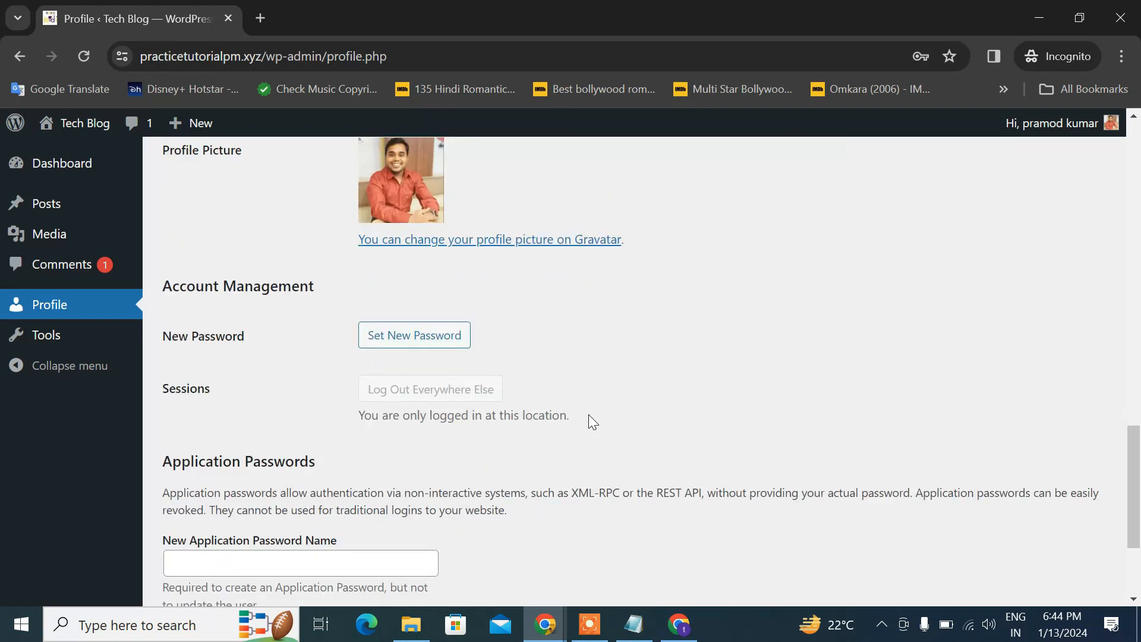
scroll(589, 416, "down", 2)
scroll(589, 416, "up", 12)
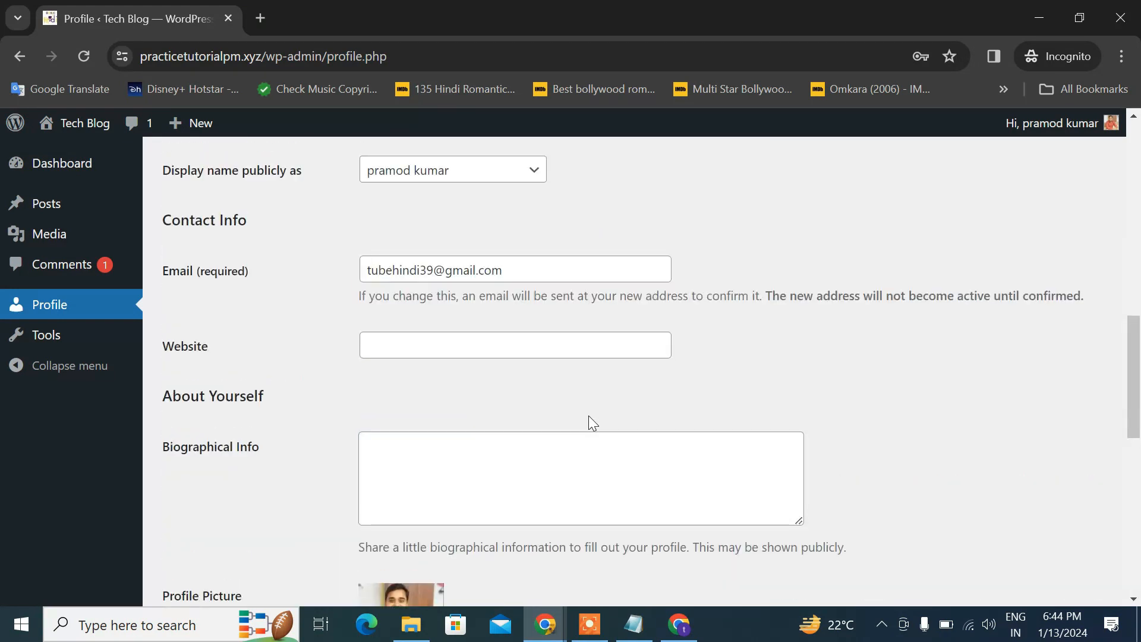
scroll(592, 423, "up", 4)
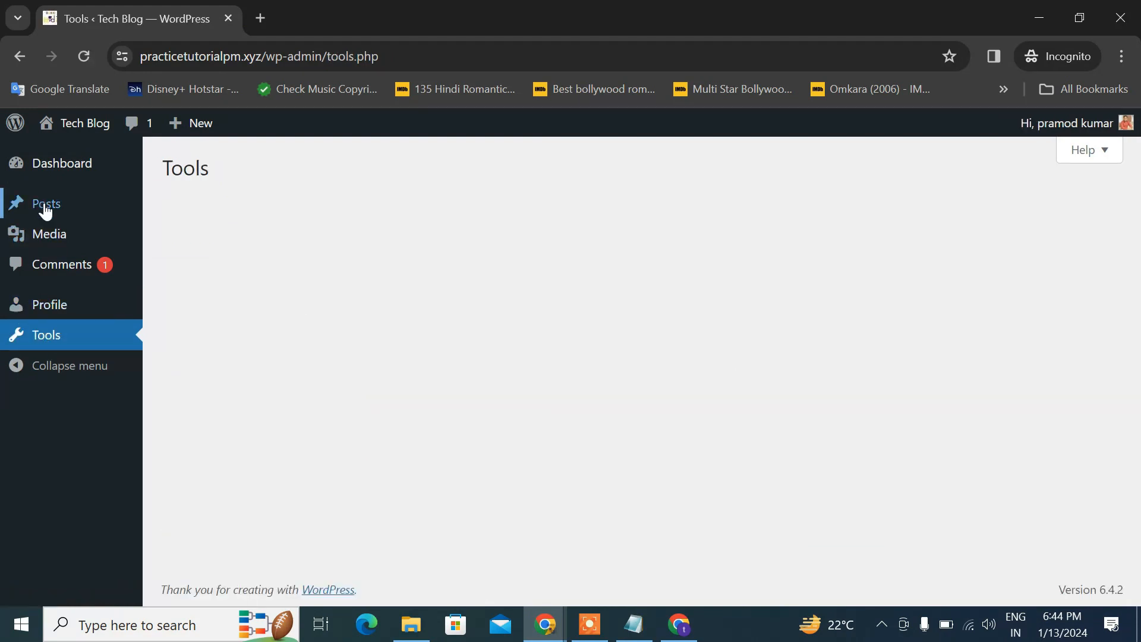
Return to the Author's All Posts list, then bring the administrator's Users window back to front
mouse_move(47, 205)
left_click(173, 208)
scroll(399, 408, "down", 1)
scroll(400, 408, "up", 1)
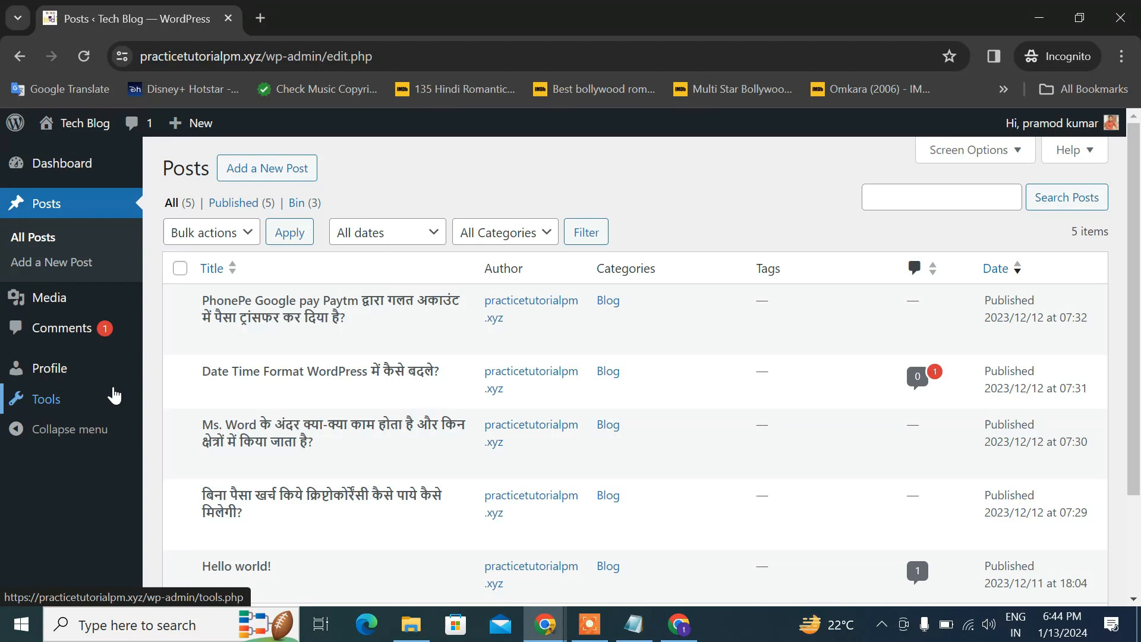
left_click(678, 629)
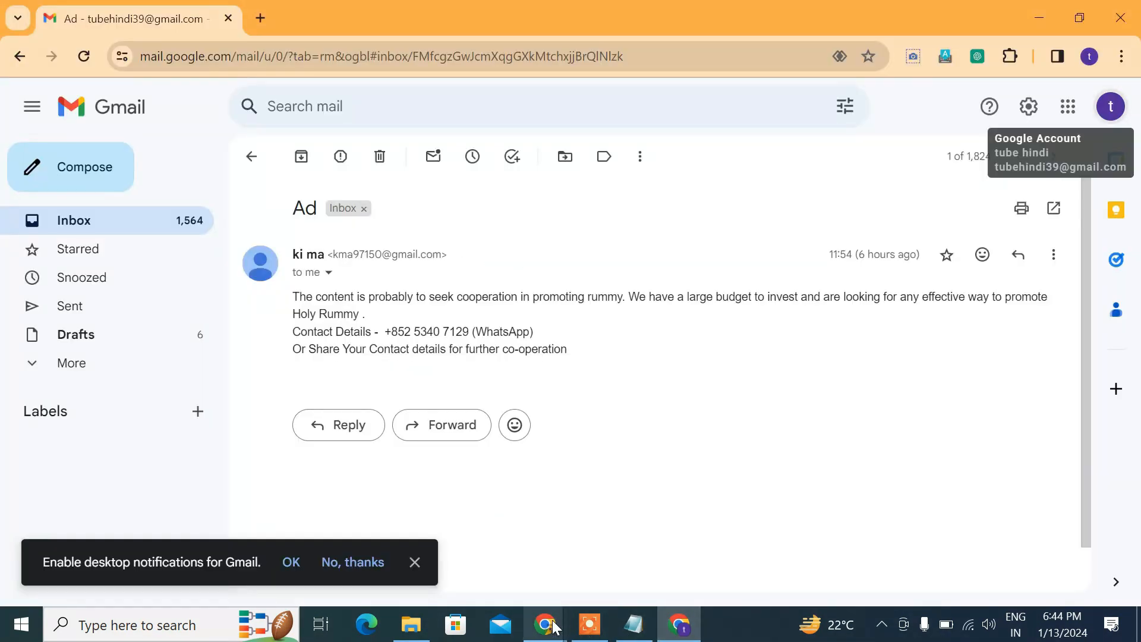
mouse_move(545, 624)
left_click(465, 568)
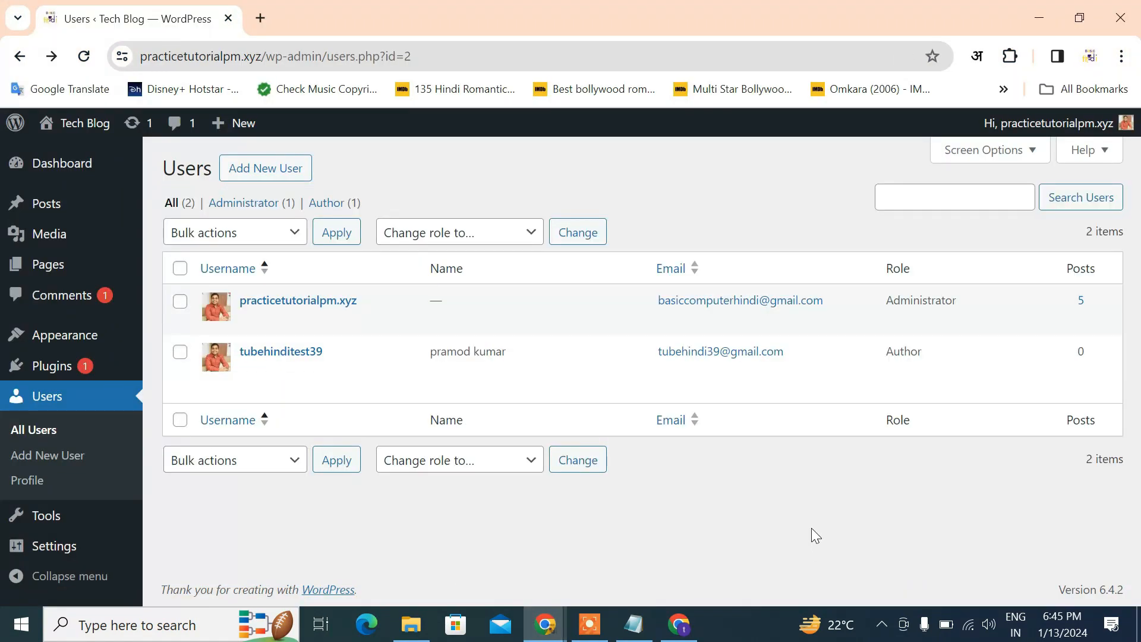
Open the test user's Edit User page from the Users list
mouse_move(254, 371)
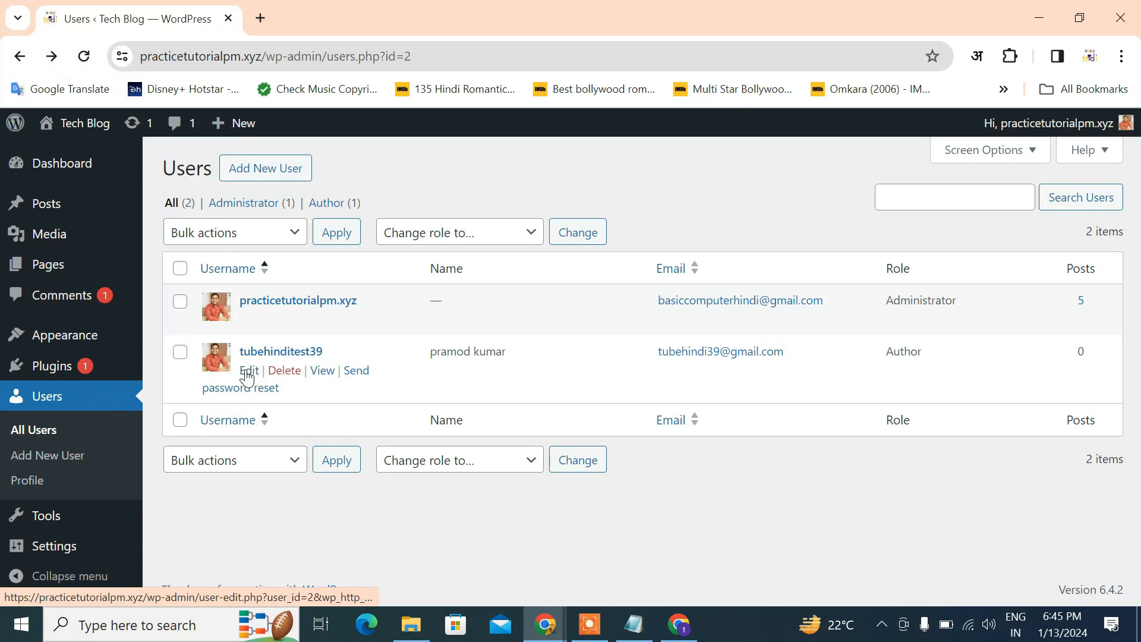
double_click(894, 353)
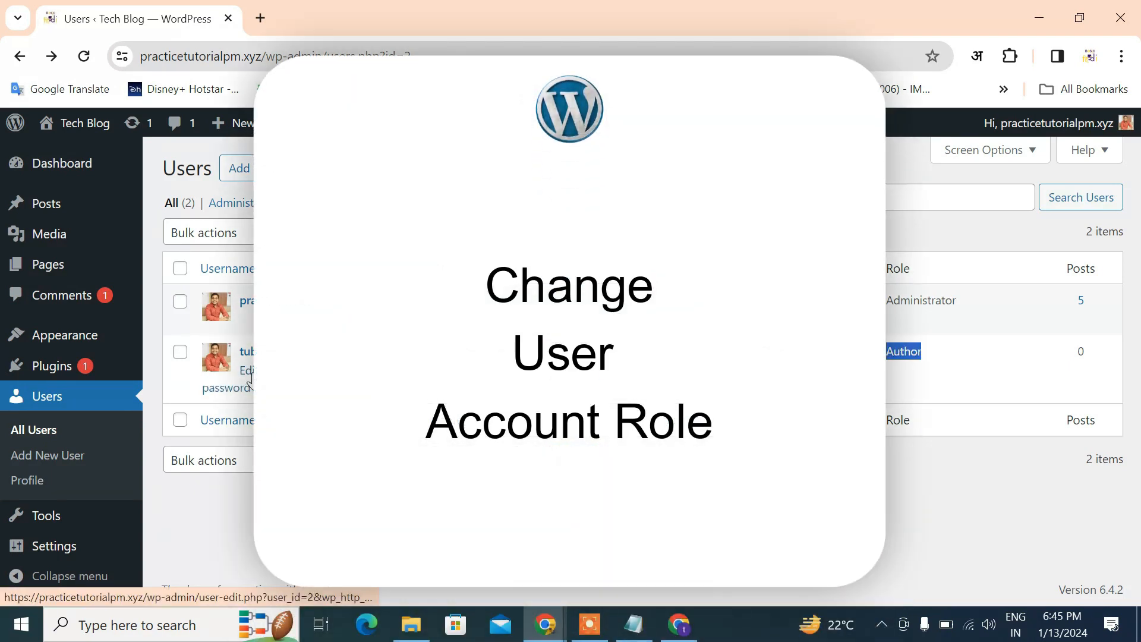
left_click(249, 376)
scroll(284, 341, "down", 3)
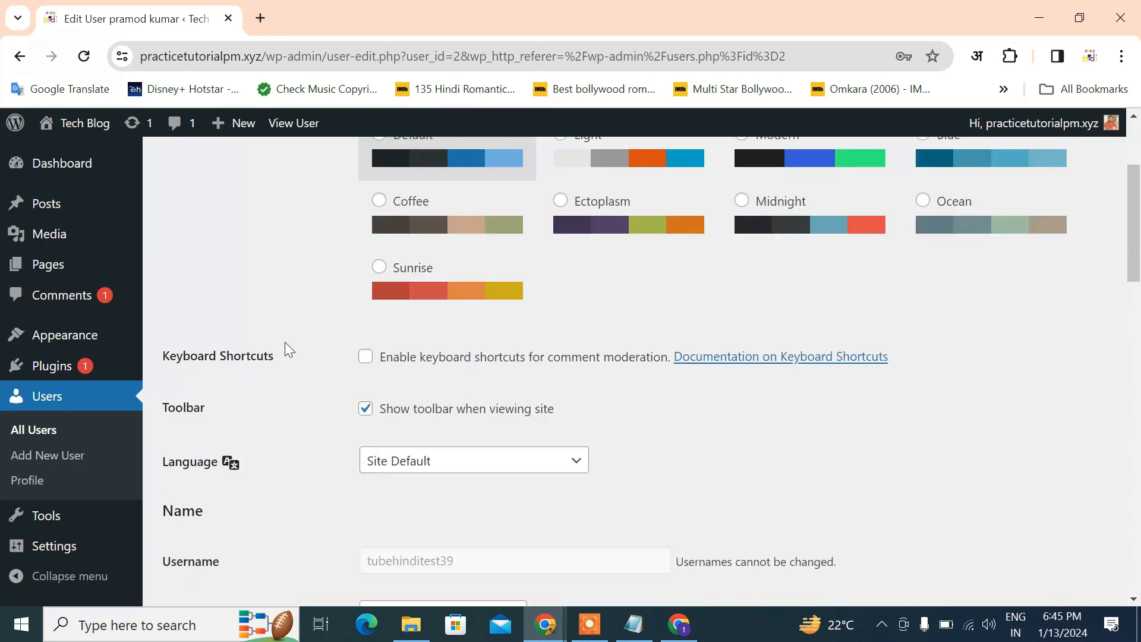
scroll(284, 341, "up", 1)
scroll(284, 341, "down", 2)
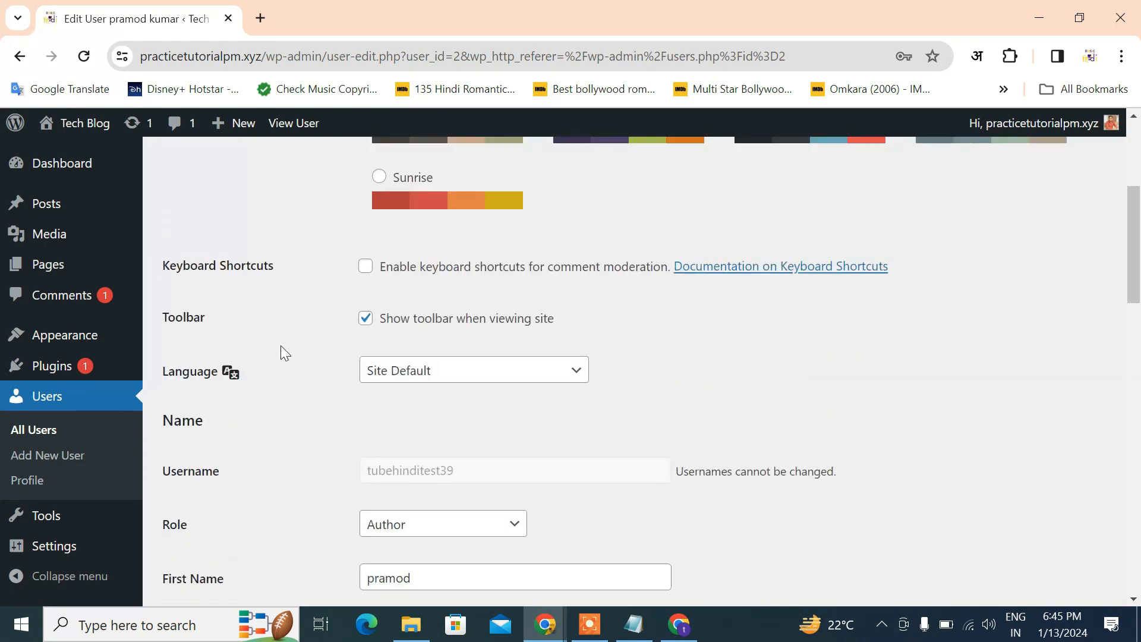
scroll(280, 352, "down", 4)
scroll(280, 351, "up", 3)
scroll(431, 271, "down", 3)
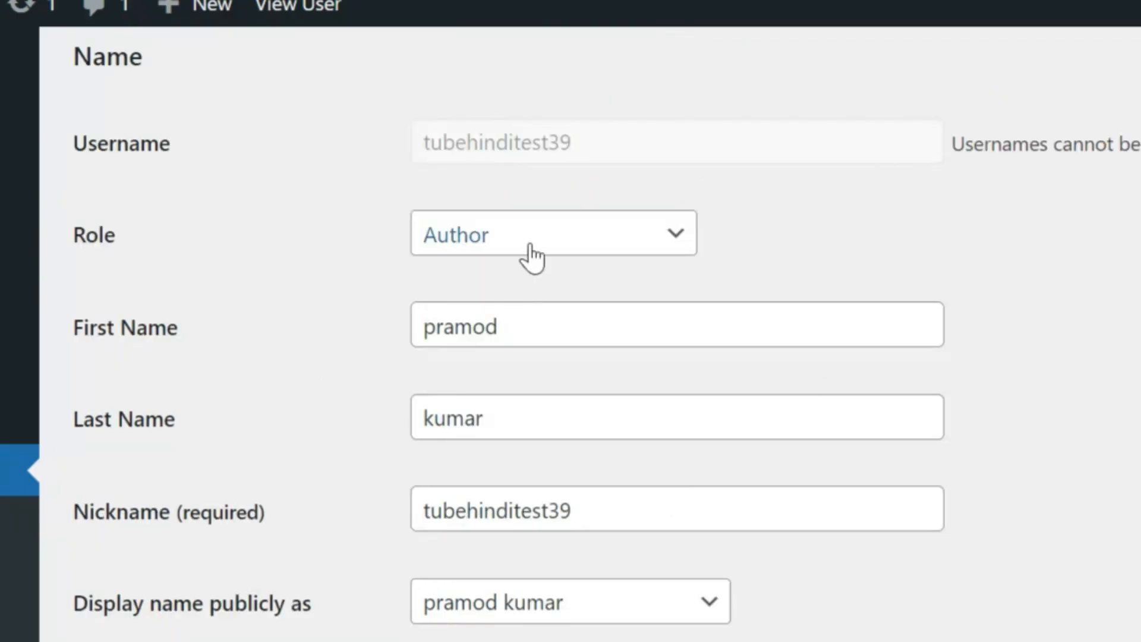
Change the test user's role from Author to Subscriber and update the user
left_click(530, 256)
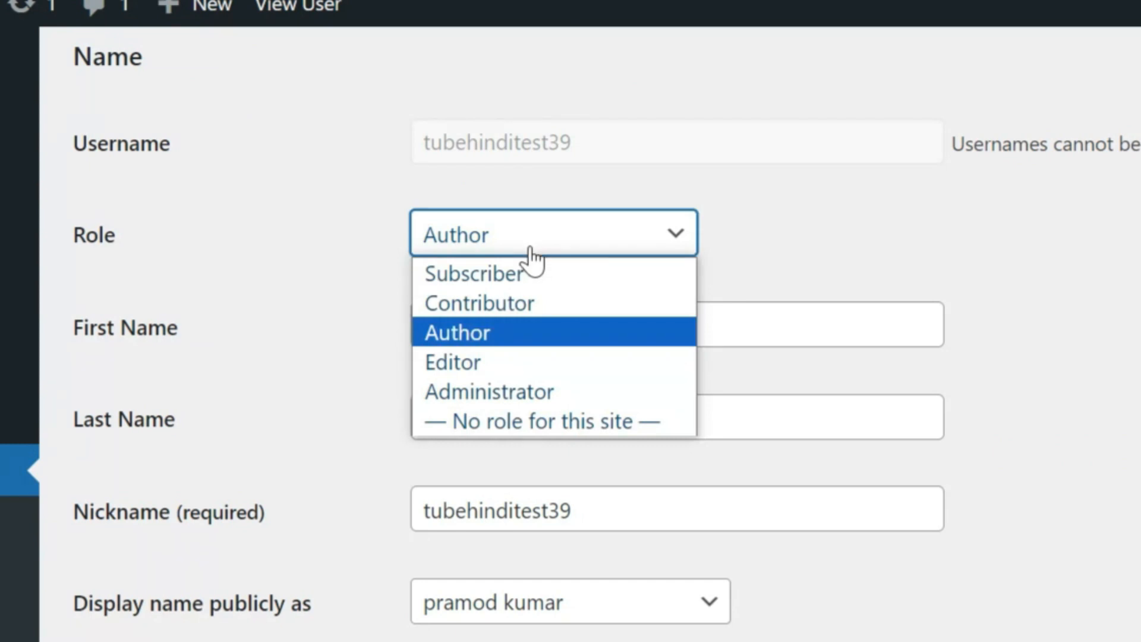
left_click(501, 276)
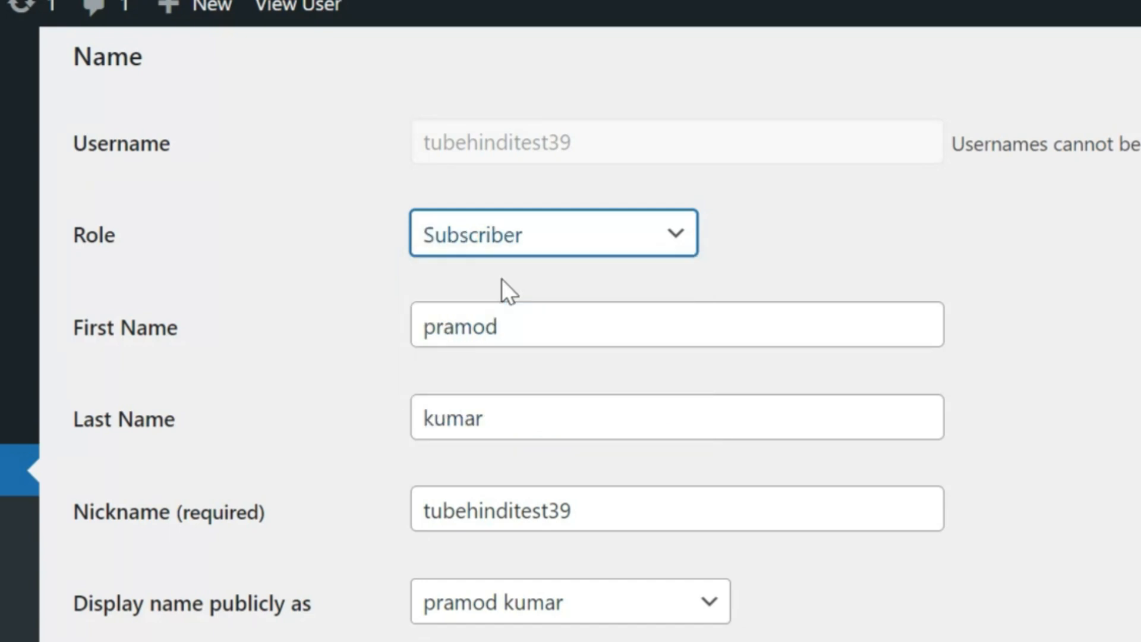
scroll(321, 380, "down", 10)
scroll(354, 521, "down", 3)
left_click(227, 514)
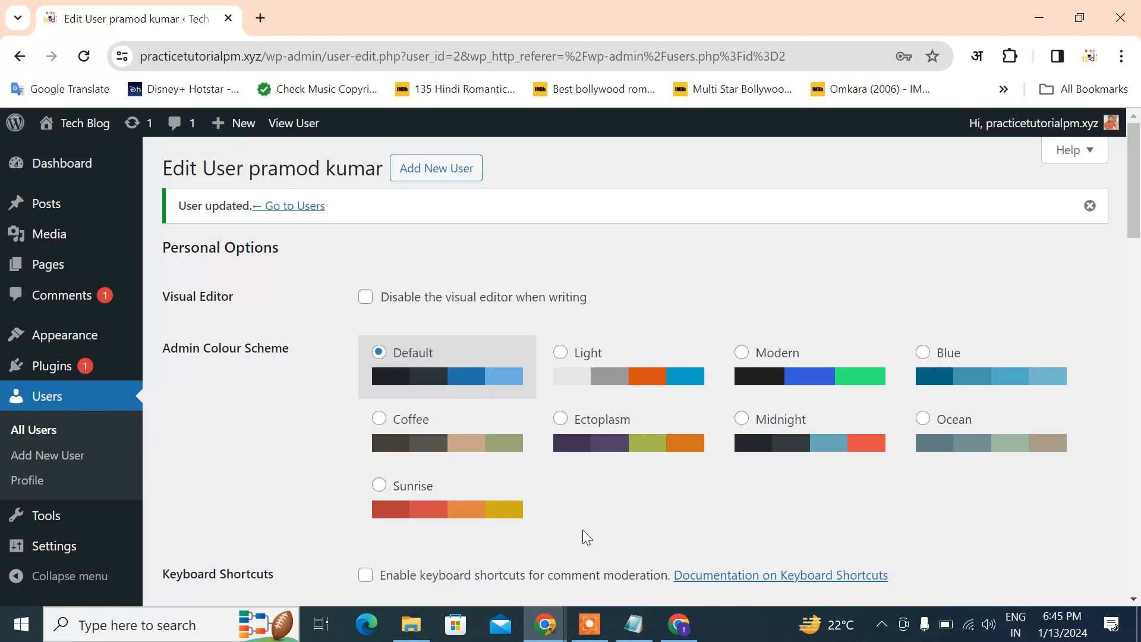
As the Subscriber, reload edit.php, then load the plain wp-admin dashboard address
left_click(680, 624)
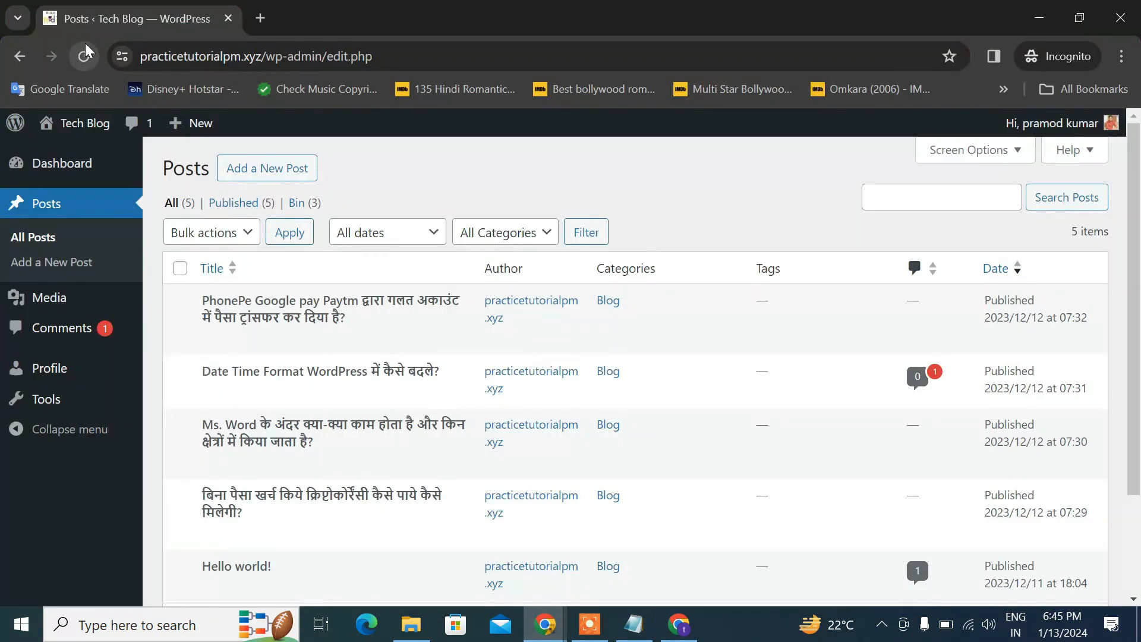
left_click(84, 52)
left_click(294, 58)
left_click(294, 59)
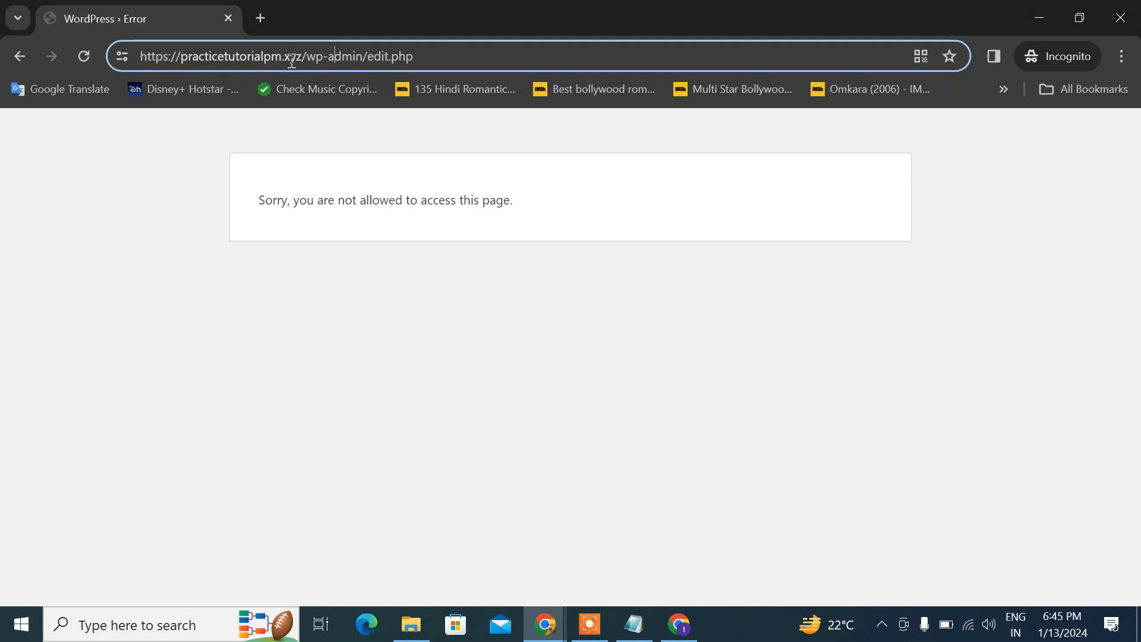
left_click_drag(369, 56, 500, 60)
key("BackSpace")
key("Return")
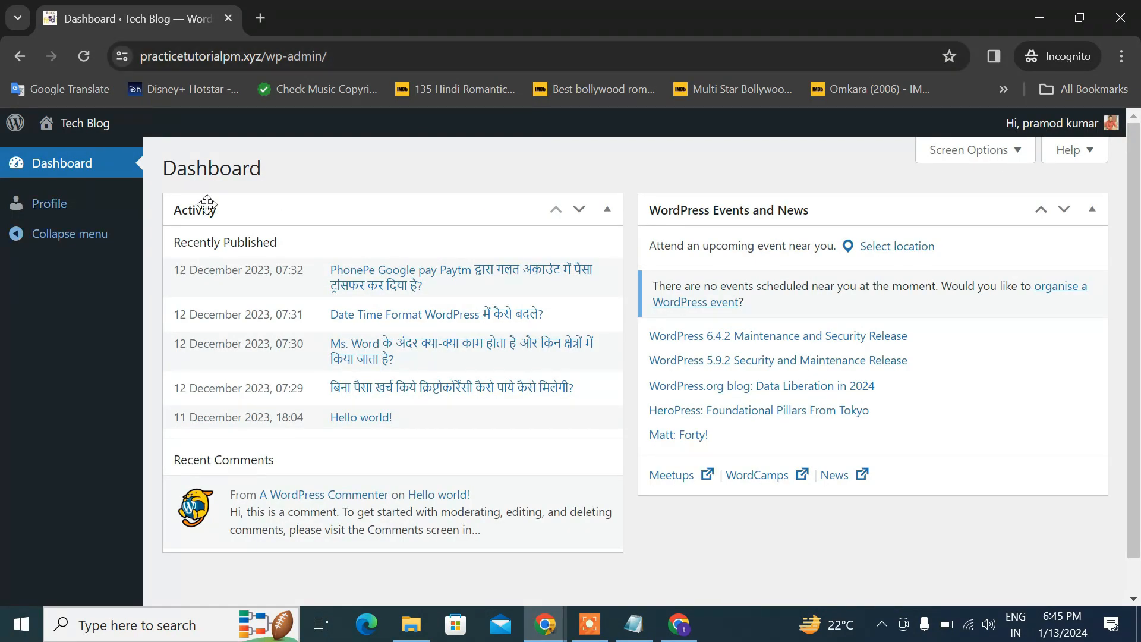
Check the Subscriber's limited dashboard and close the incognito window
scroll(467, 330, "down", 2)
scroll(448, 357, "up", 2)
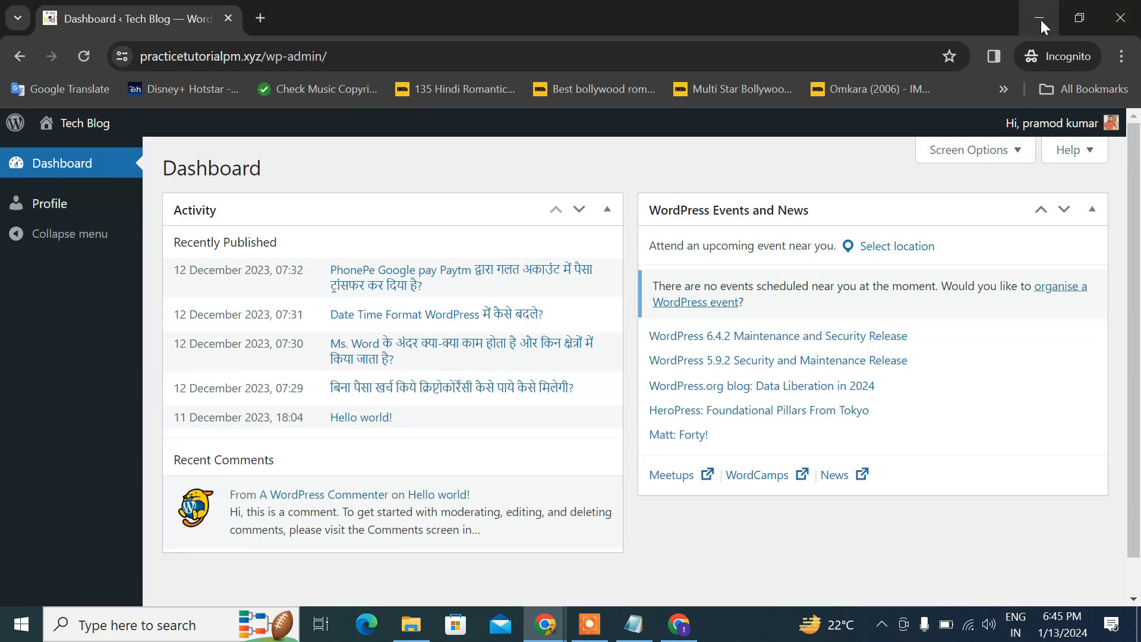
left_click(1108, 12)
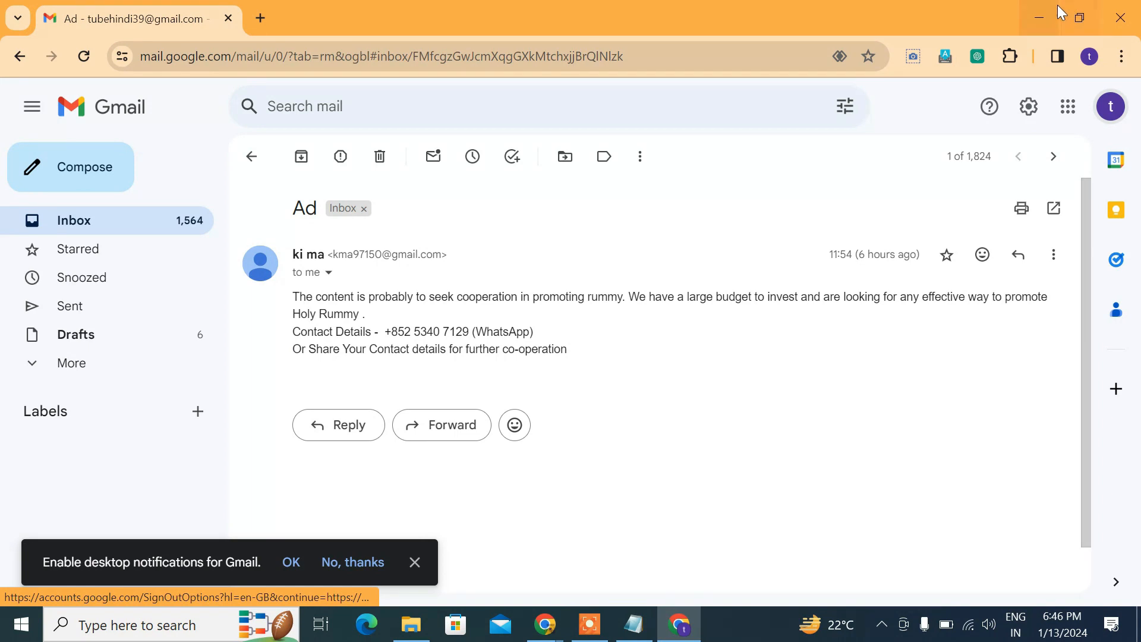
Change the test user's role to Editor and update the user
left_click(1039, 17)
scroll(362, 375, "down", 9)
scroll(374, 367, "up", 2)
scroll(416, 345, "down", 2)
left_click(437, 300)
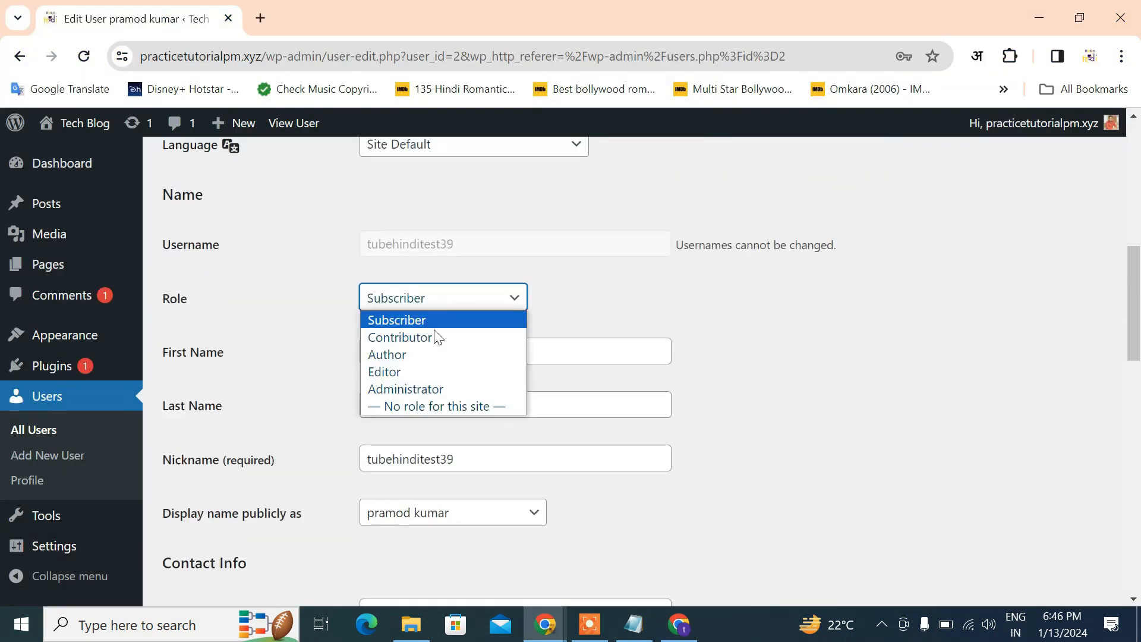
left_click(410, 373)
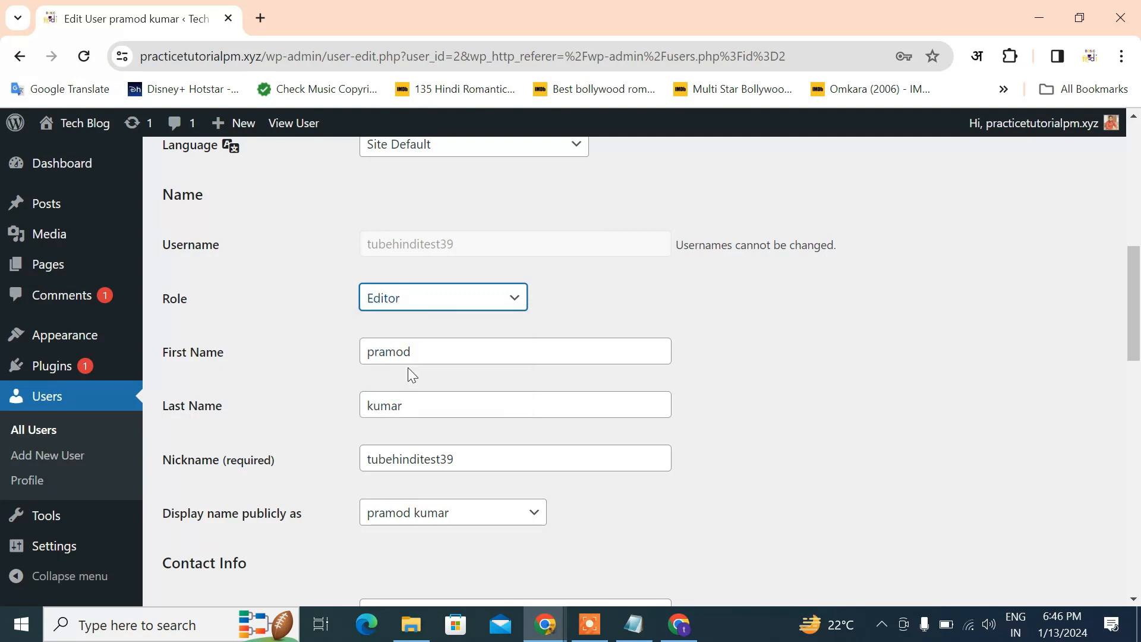
scroll(408, 372, "down", 15)
left_click(233, 520)
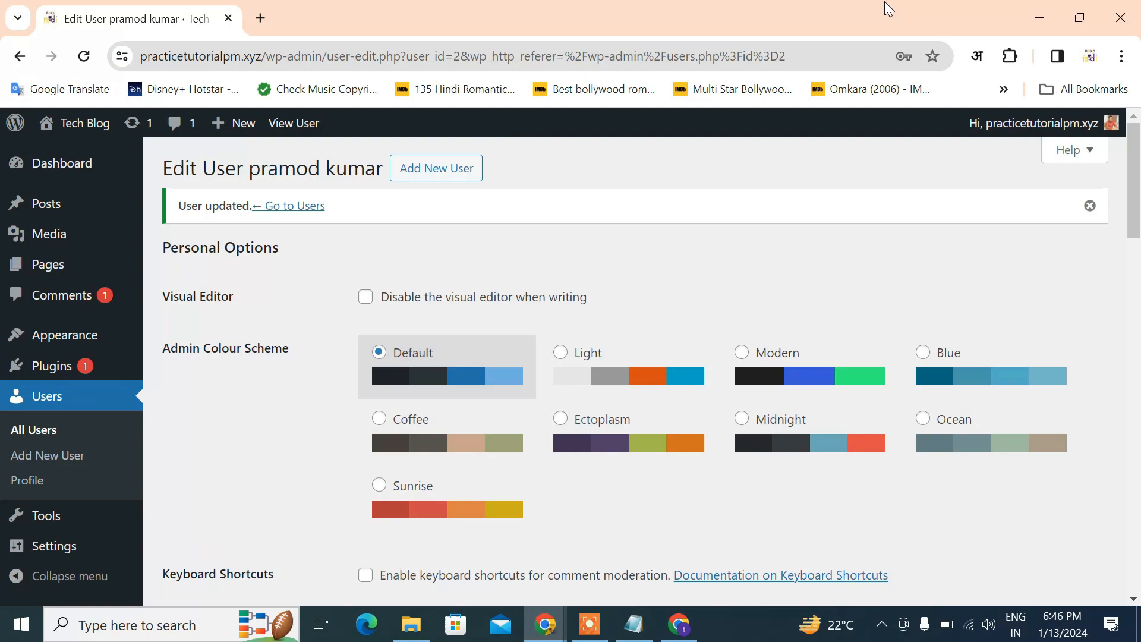
Reload the incognito dashboard to see the Editor's menus, then return to Edit User
left_click(1025, 17)
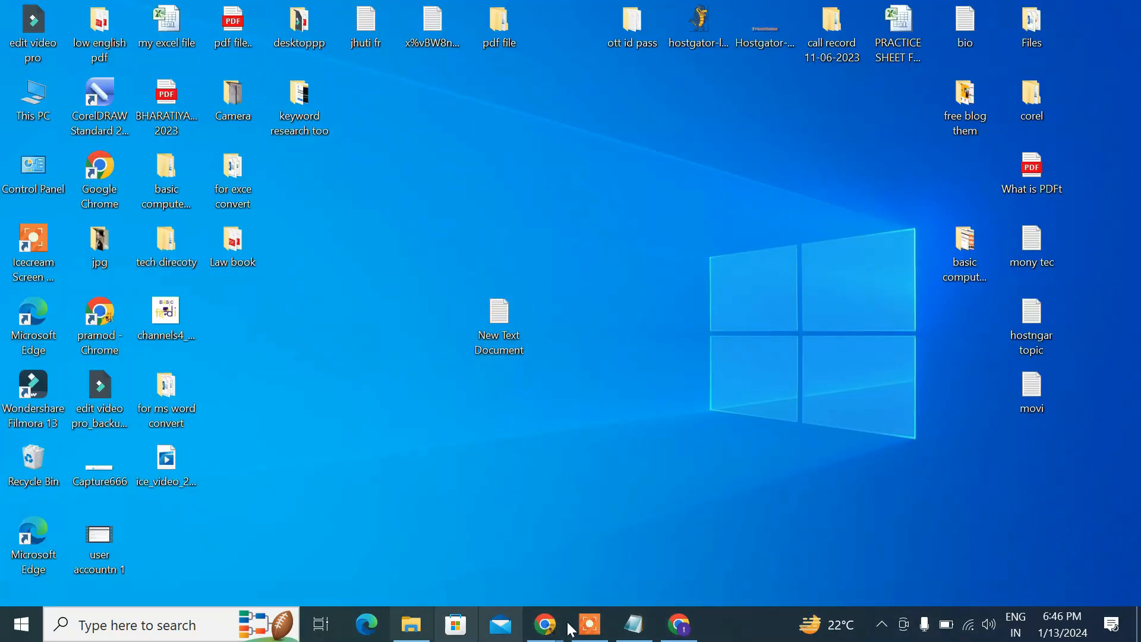
left_click(679, 624)
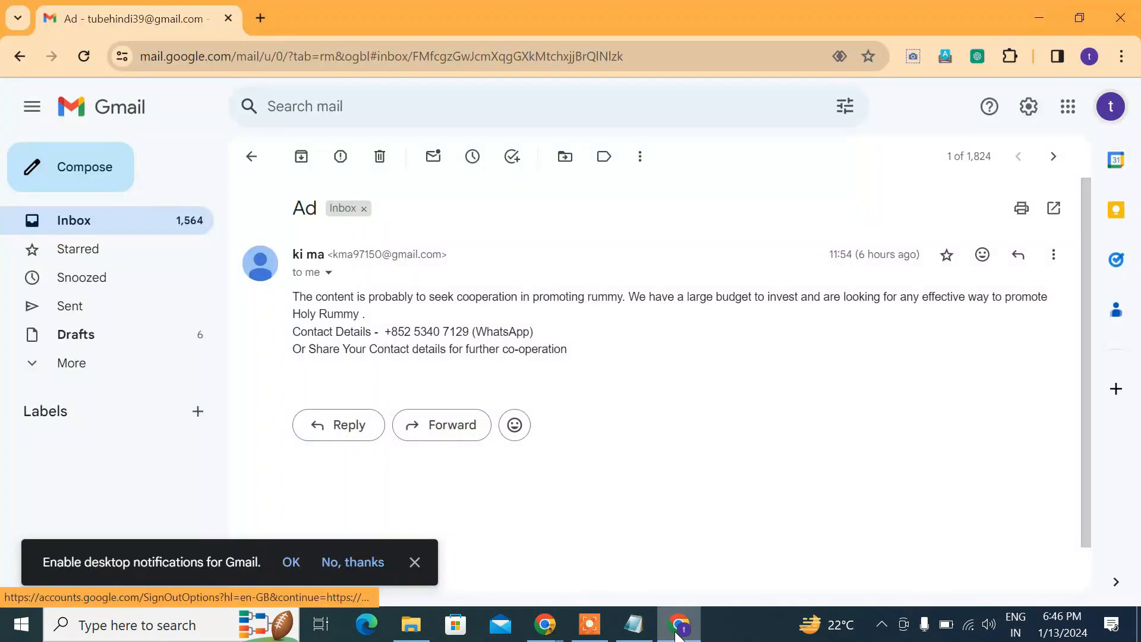
mouse_move(545, 624)
left_click(618, 594)
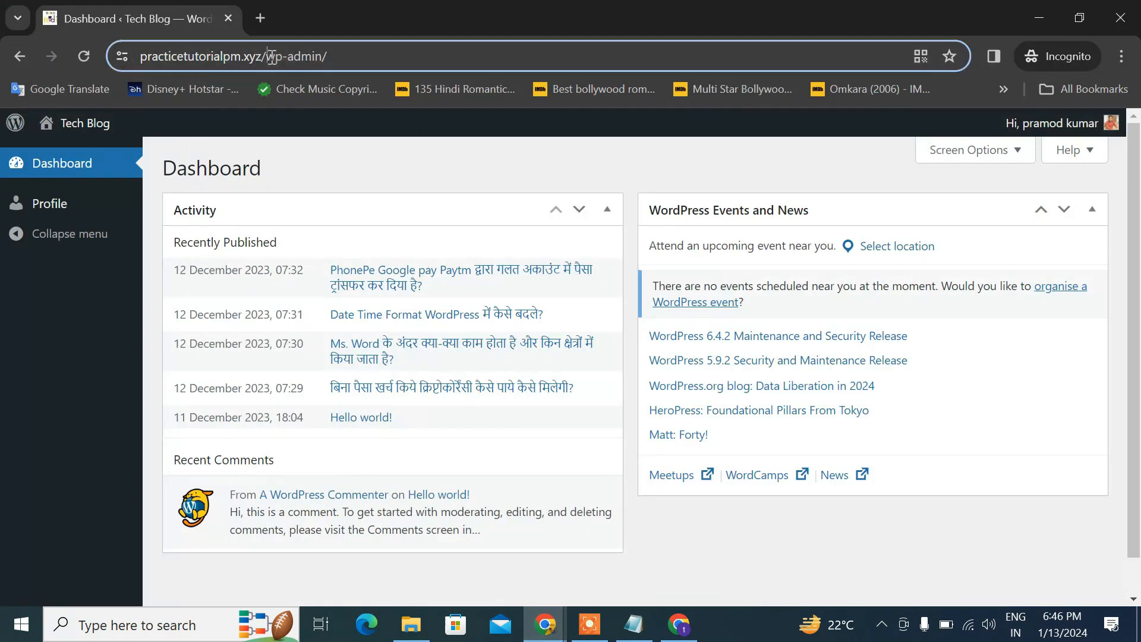
left_click(73, 52)
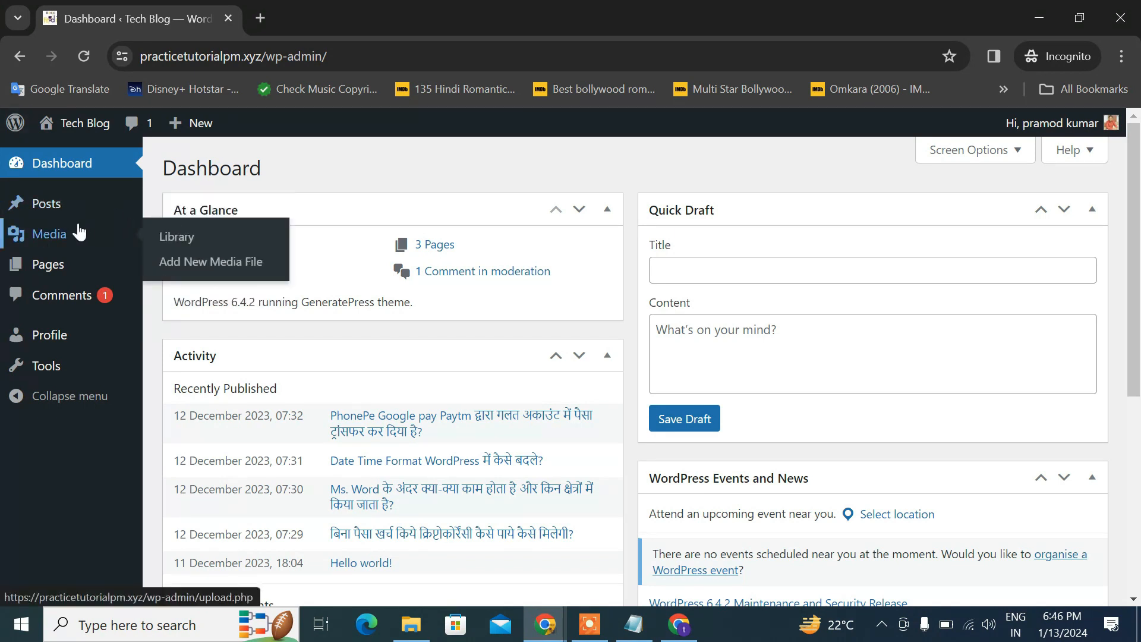
mouse_move(54, 279)
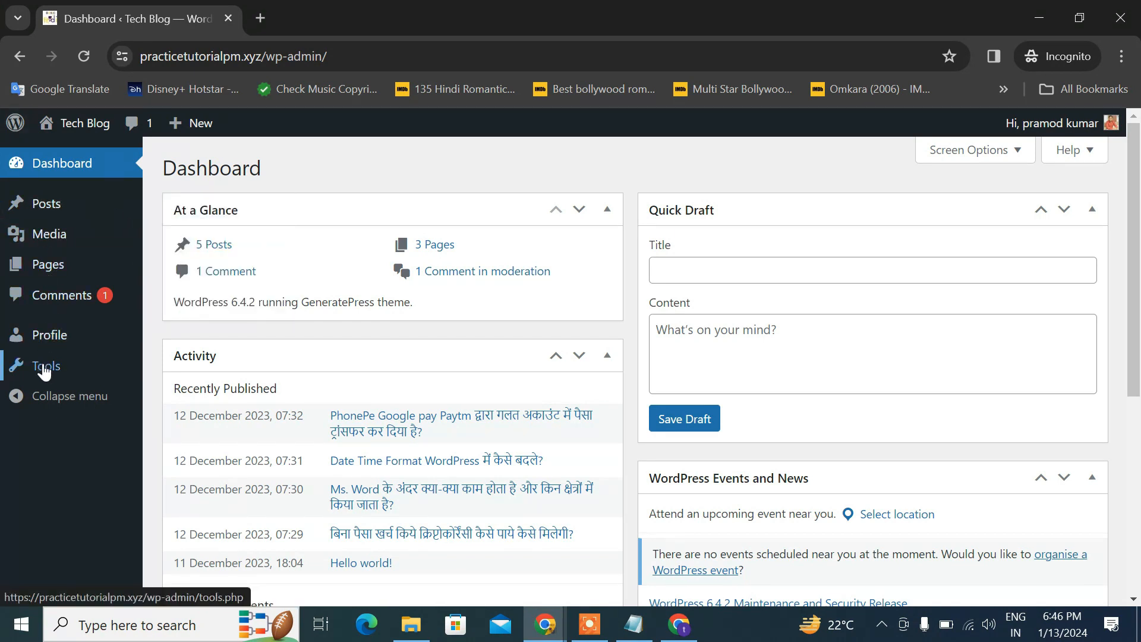
left_click(453, 543)
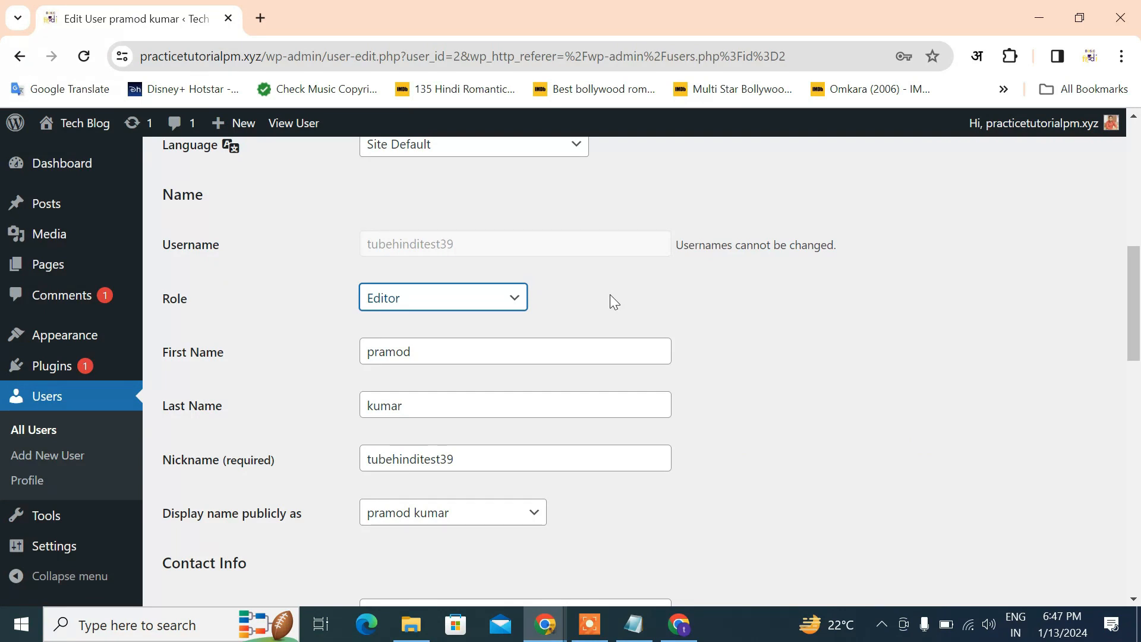
Change the test user's role to Contributor and update the user
left_click(425, 294)
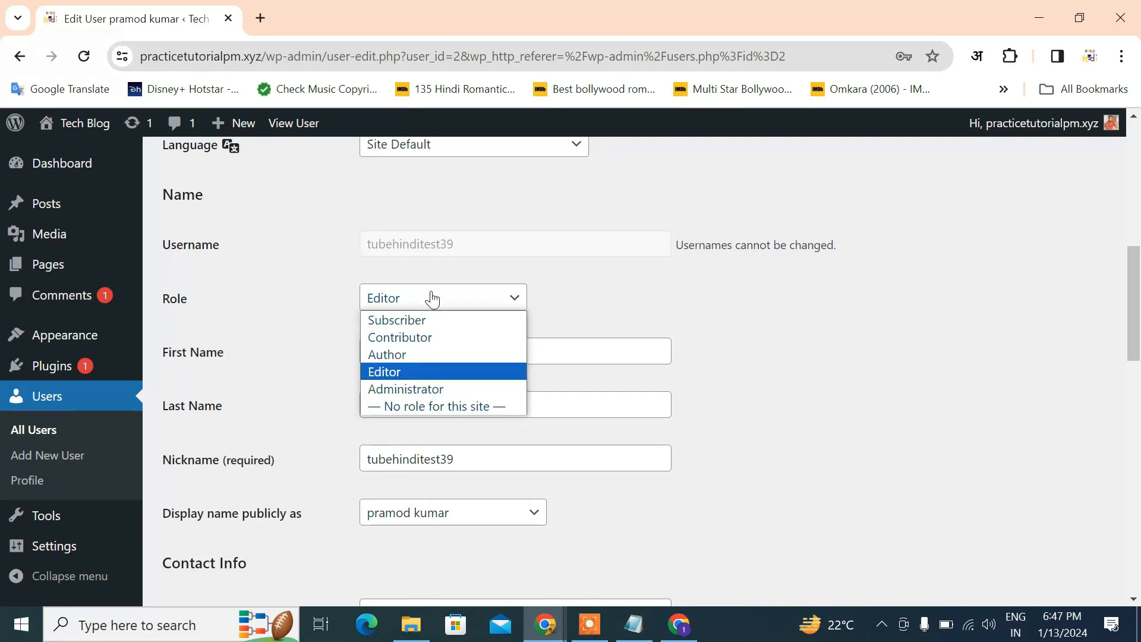
left_click(412, 334)
scroll(297, 437, "down", 10)
scroll(282, 520, "down", 5)
left_click(208, 515)
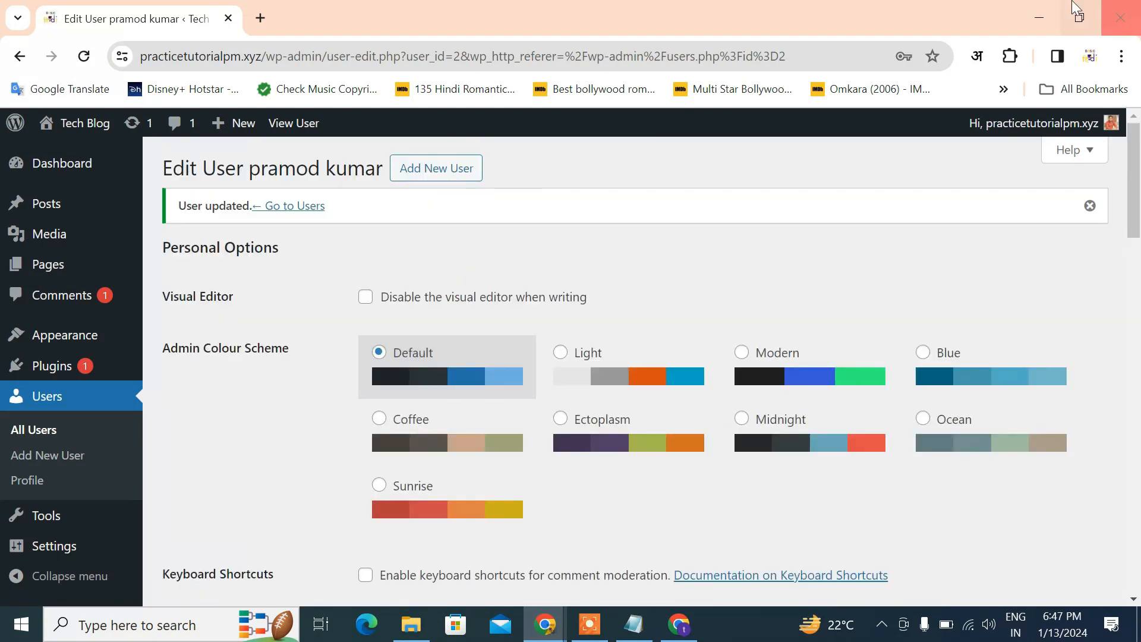
Reload the incognito dashboard twice to check the Contributor's permissions
left_click(1045, 10)
left_click(87, 56)
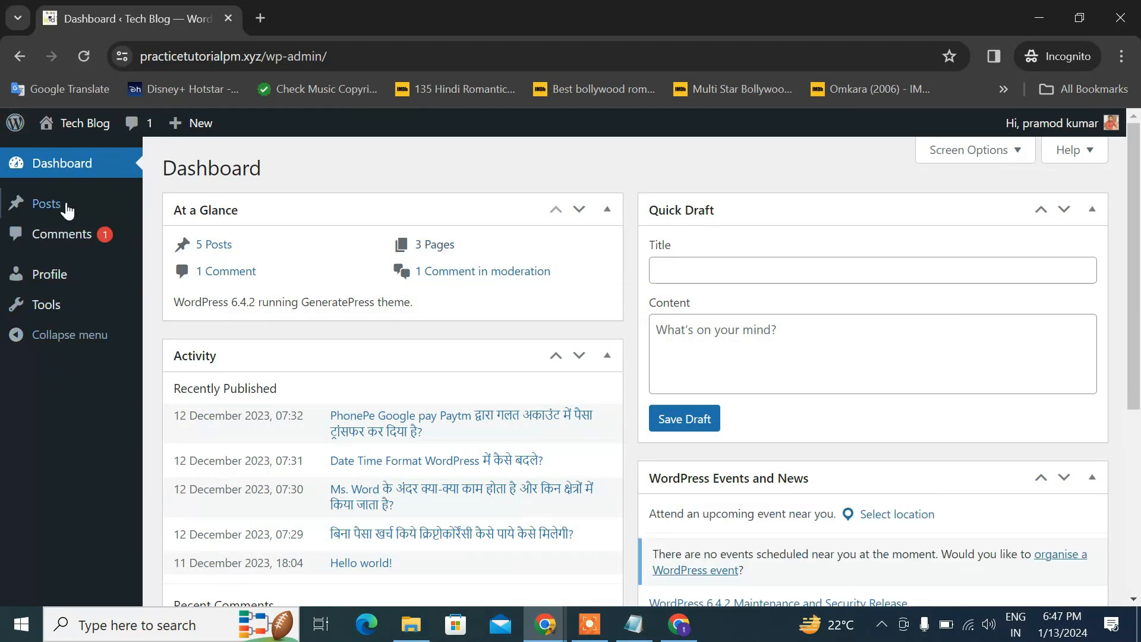
left_click(84, 57)
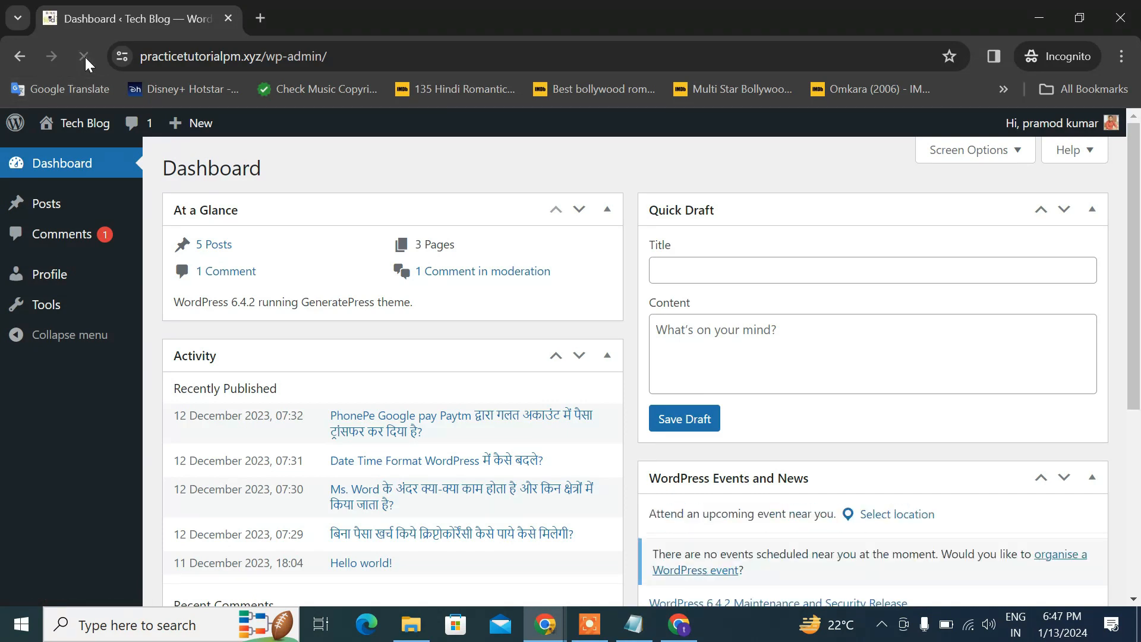
left_click(293, 56)
left_click_drag(307, 57, 424, 58)
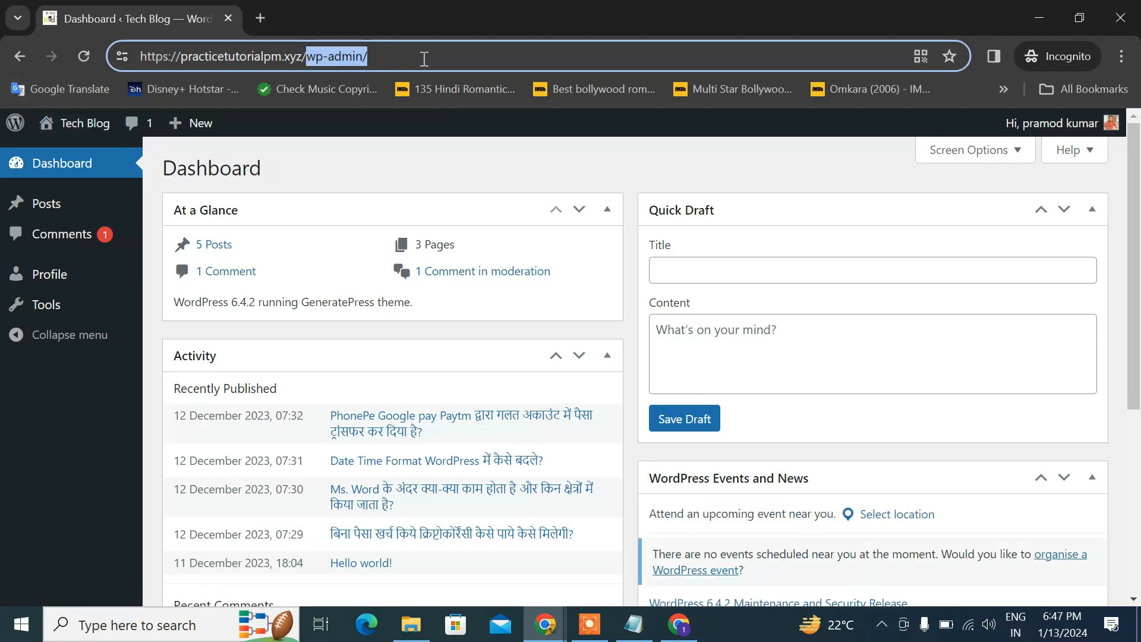
left_click(39, 146)
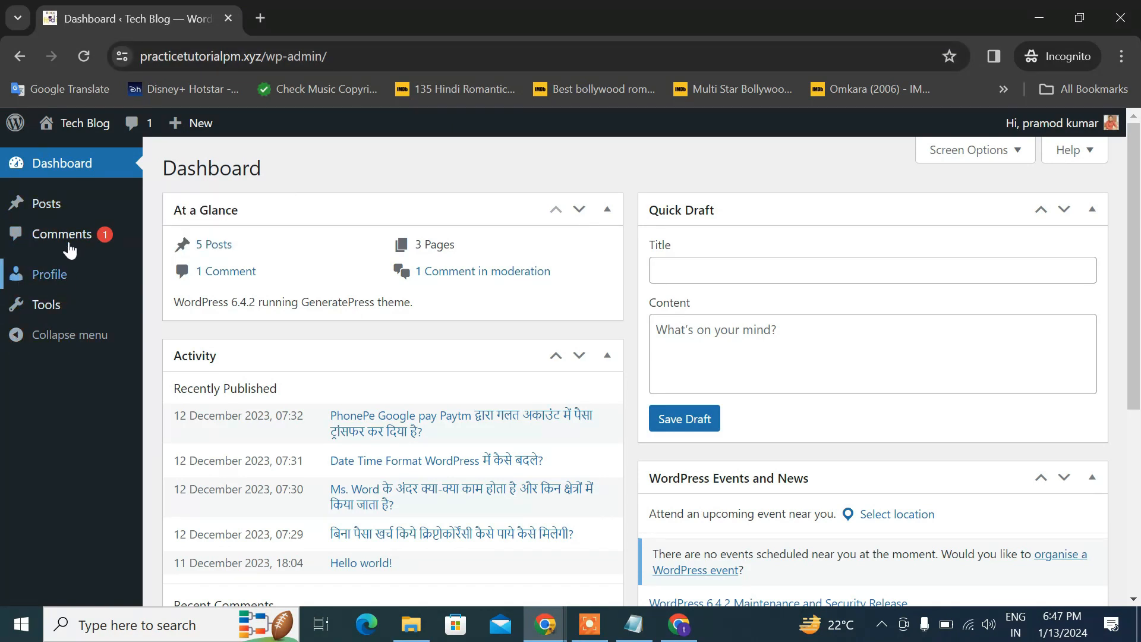
As the Contributor, open Posts > All Posts and inspect the first post title
mouse_move(20, 209)
left_click(189, 209)
scroll(461, 224, "down", 3)
scroll(461, 224, "up", 3)
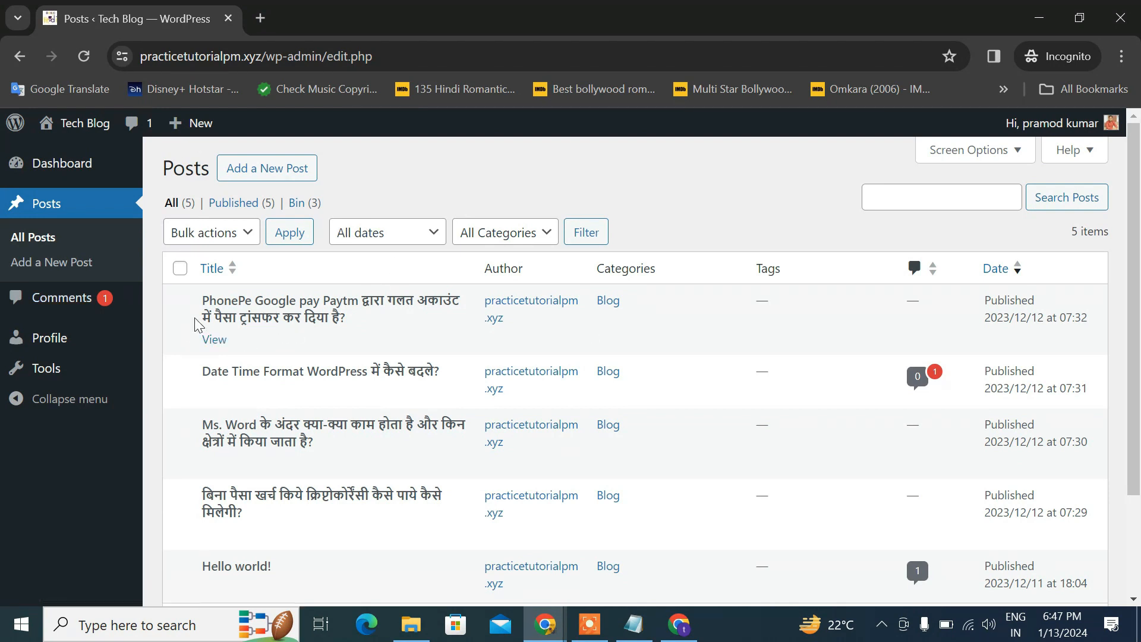
left_click_drag(208, 302, 361, 304)
left_click(355, 321)
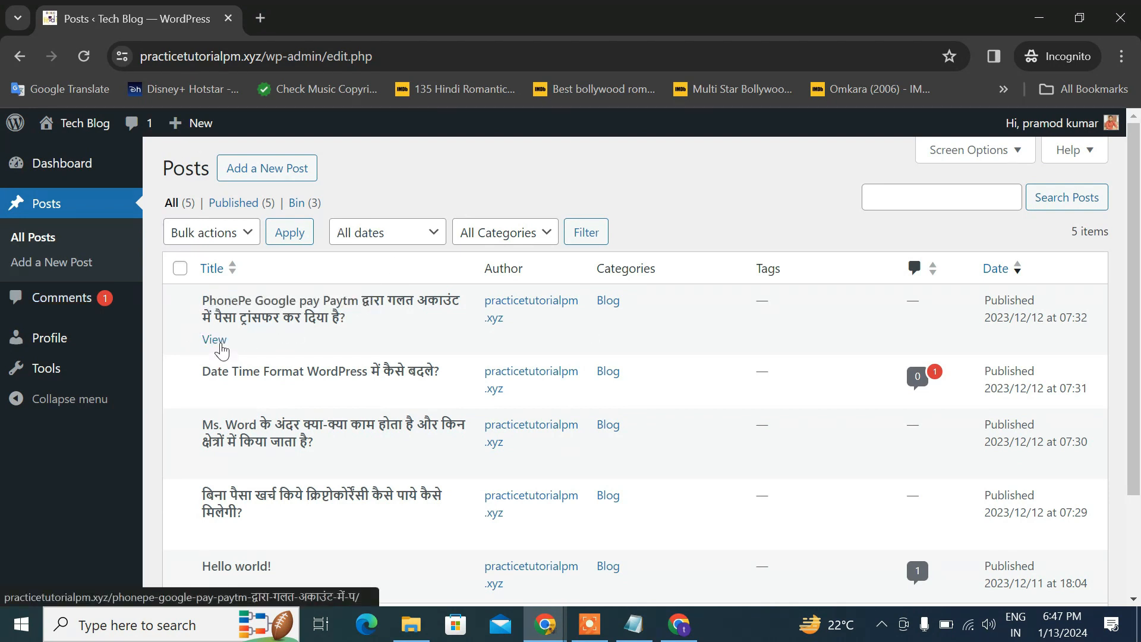
left_click_drag(204, 305, 389, 325)
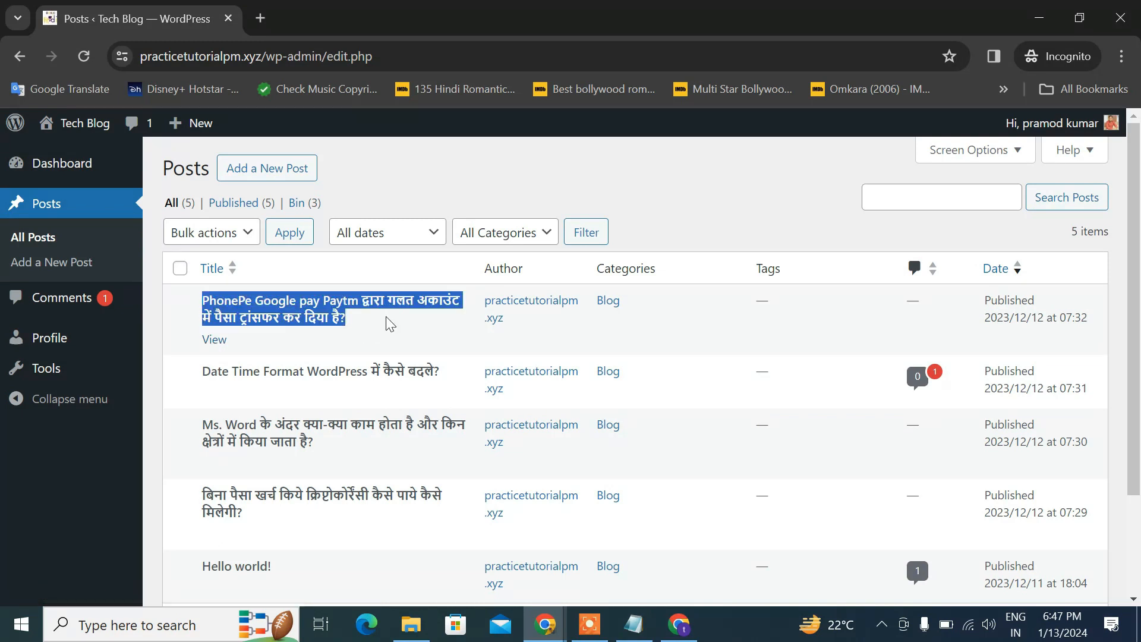
left_click(349, 307)
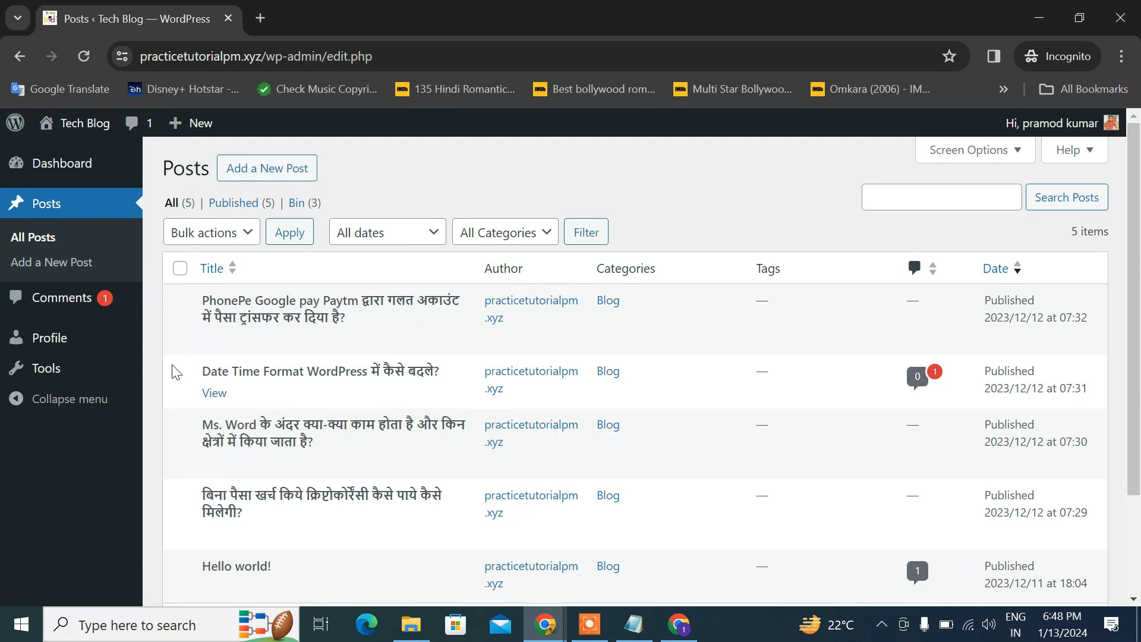
Change the test user's role to Administrator and update the user
mouse_move(545, 624)
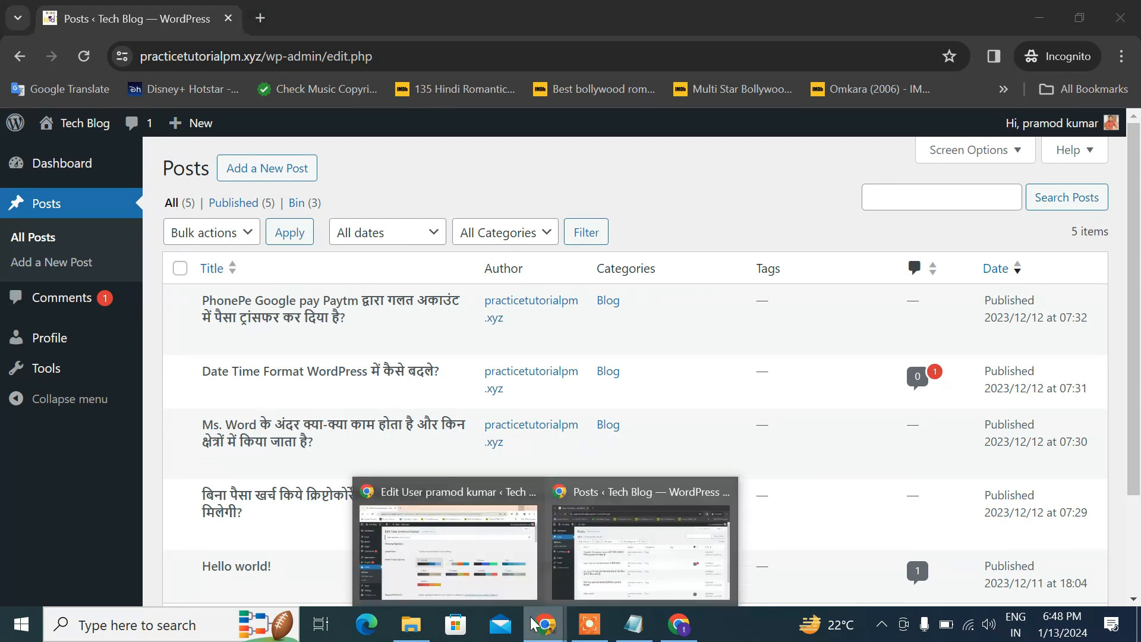
left_click(469, 591)
left_click(416, 391)
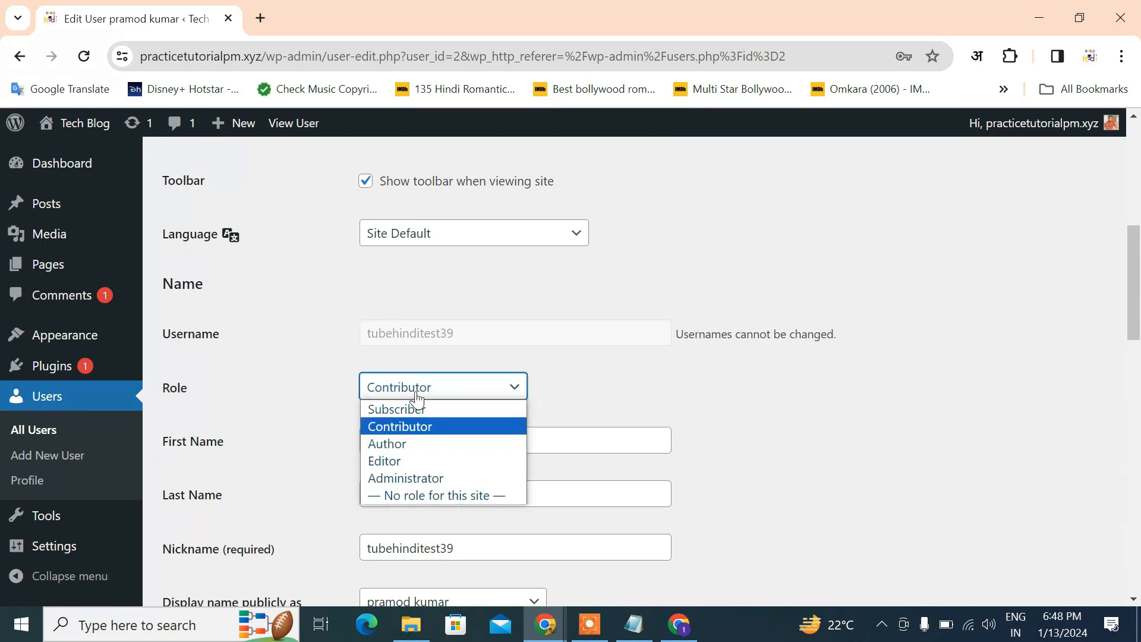
left_click(405, 479)
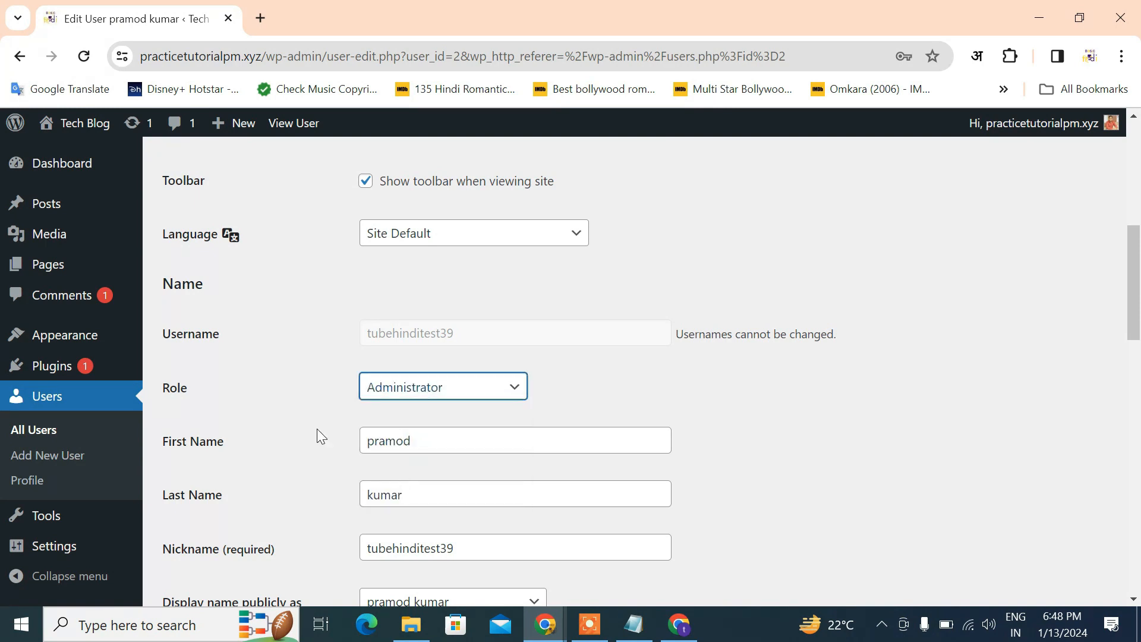
scroll(319, 433, "down", 15)
left_click(231, 513)
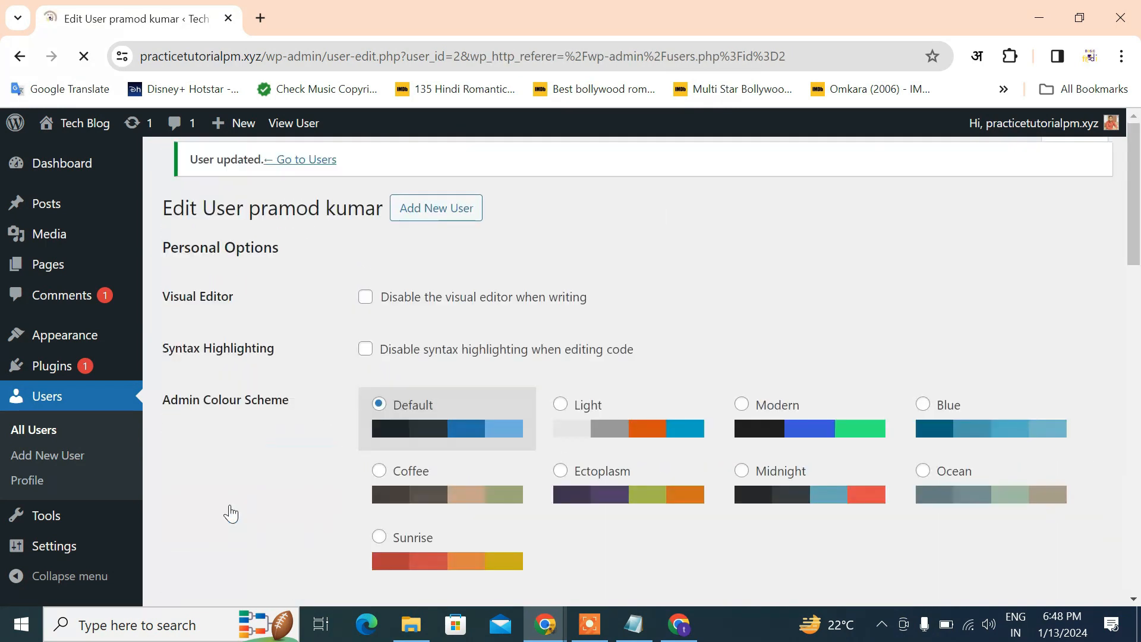
Reload the incognito Posts page to see the Administrator's full admin menu
left_click(1041, 12)
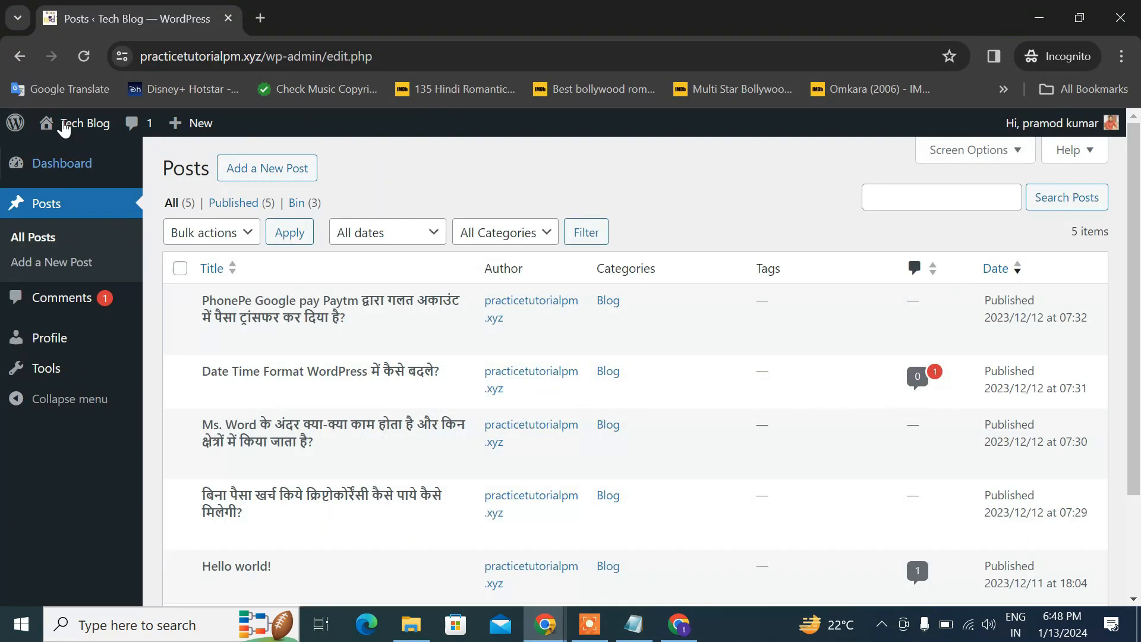
left_click(85, 56)
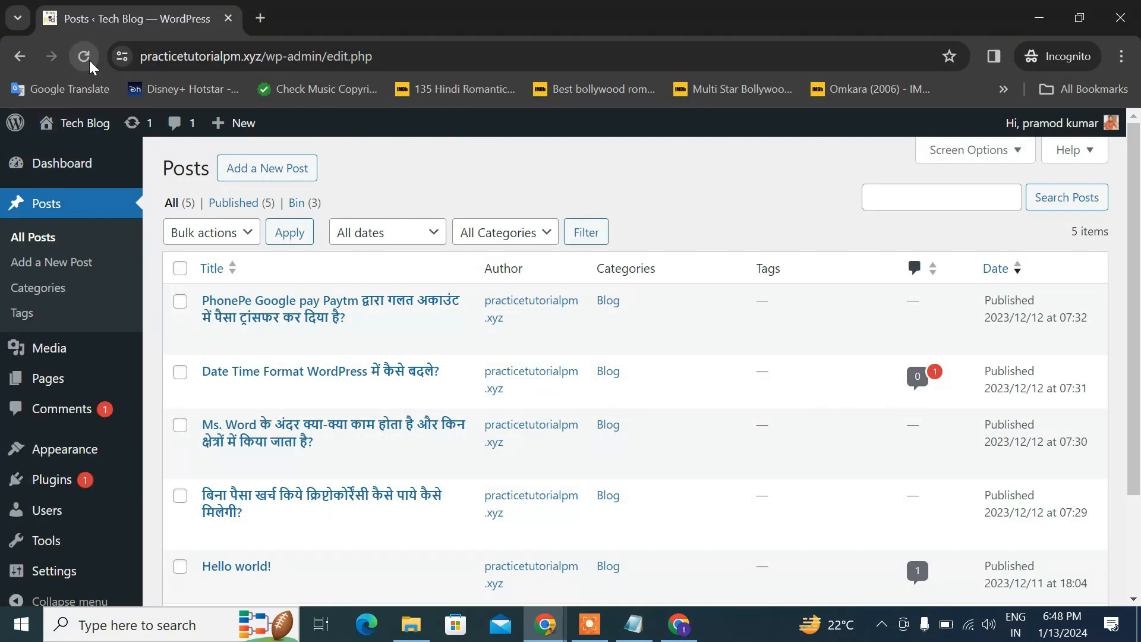
scroll(510, 403, "down", 2)
scroll(510, 402, "up", 2)
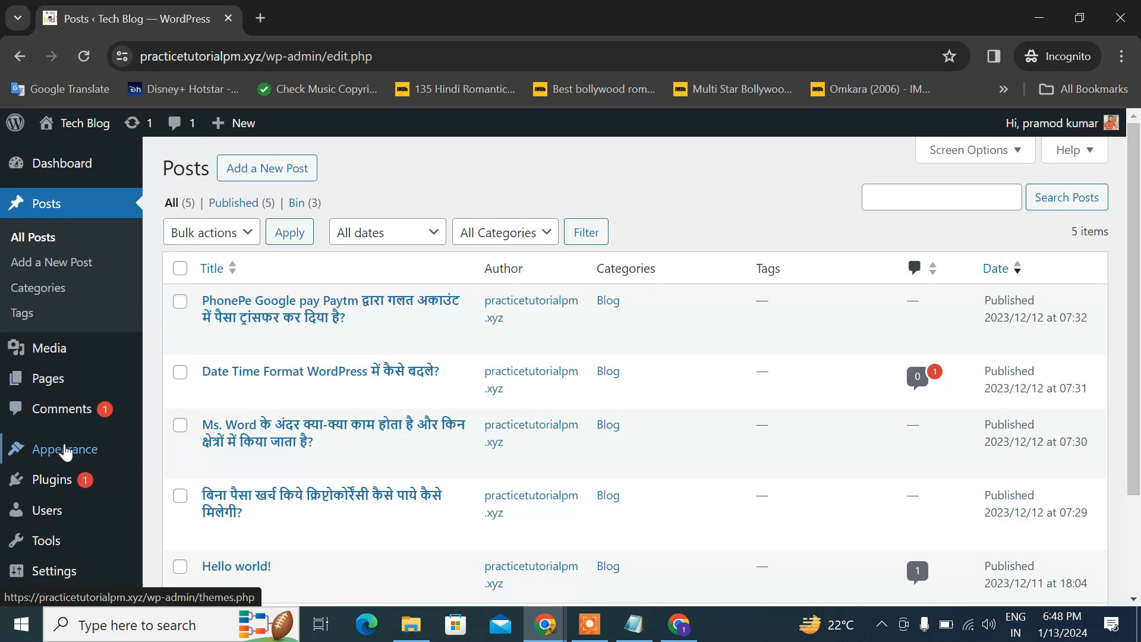
mouse_move(52, 542)
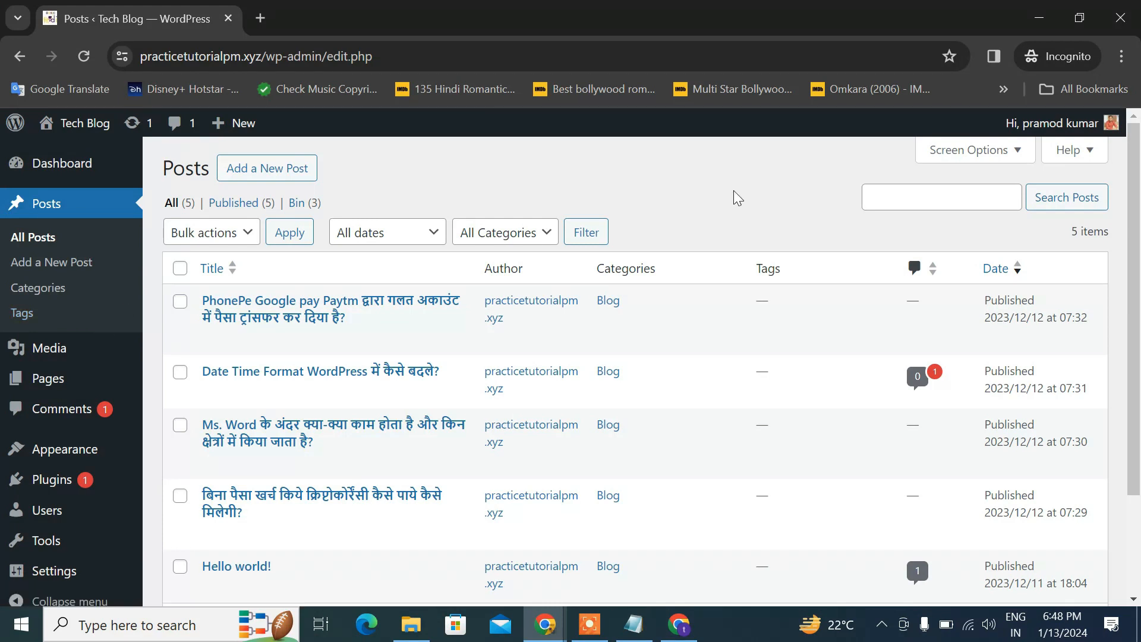
Bring the Edit User page back and confirm the Role dropdown still shows Administrator
left_click(1040, 18)
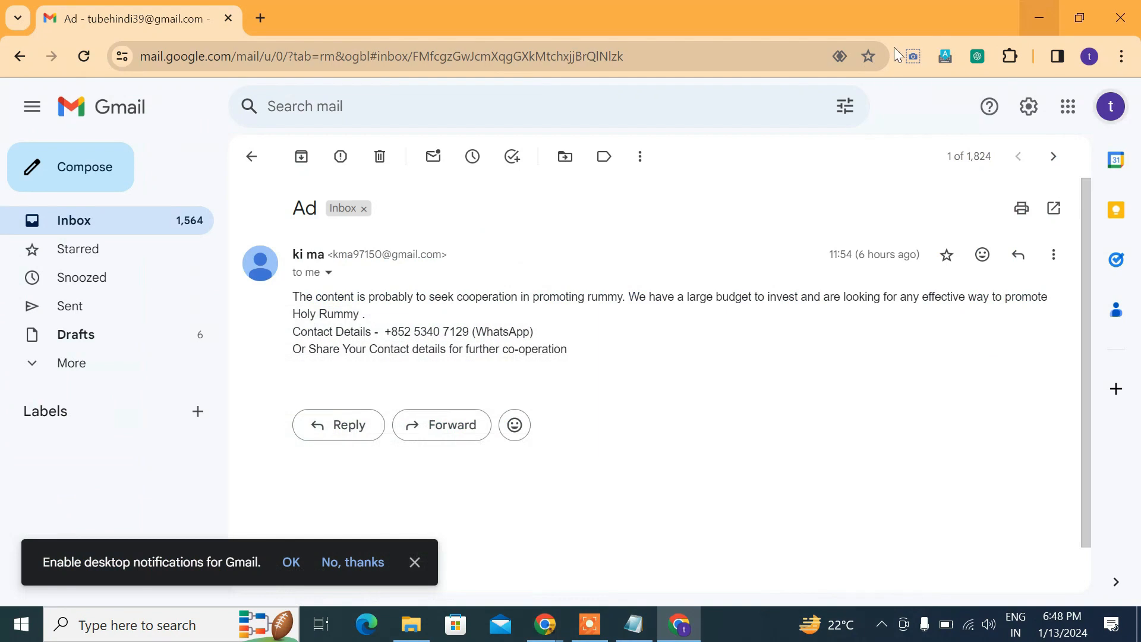
mouse_move(545, 624)
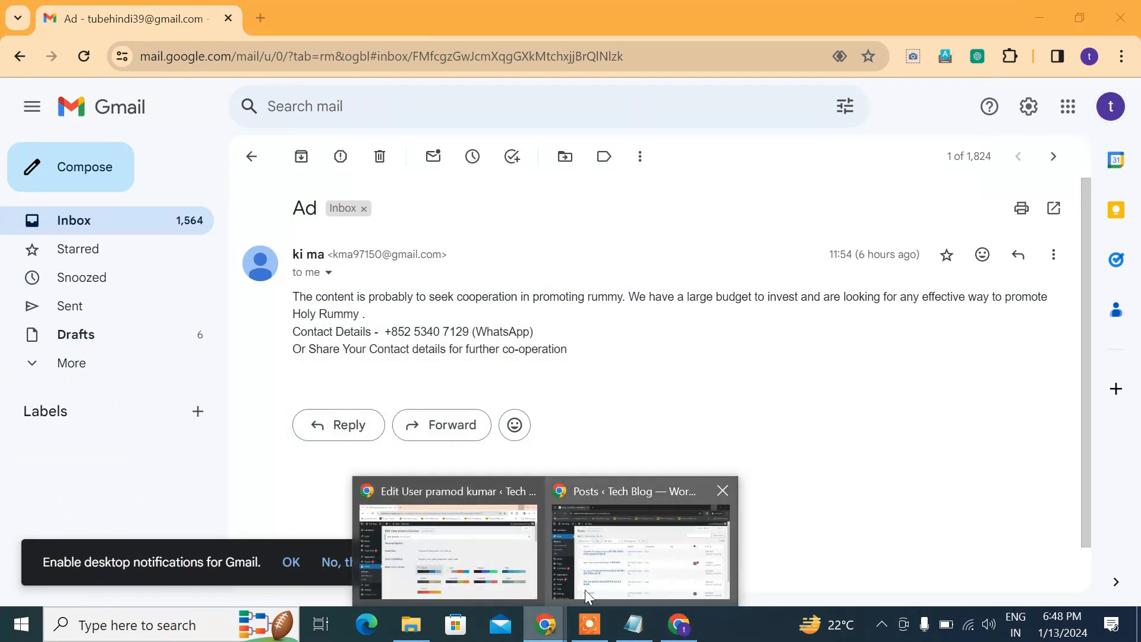
left_click(478, 577)
scroll(457, 455, "down", 10)
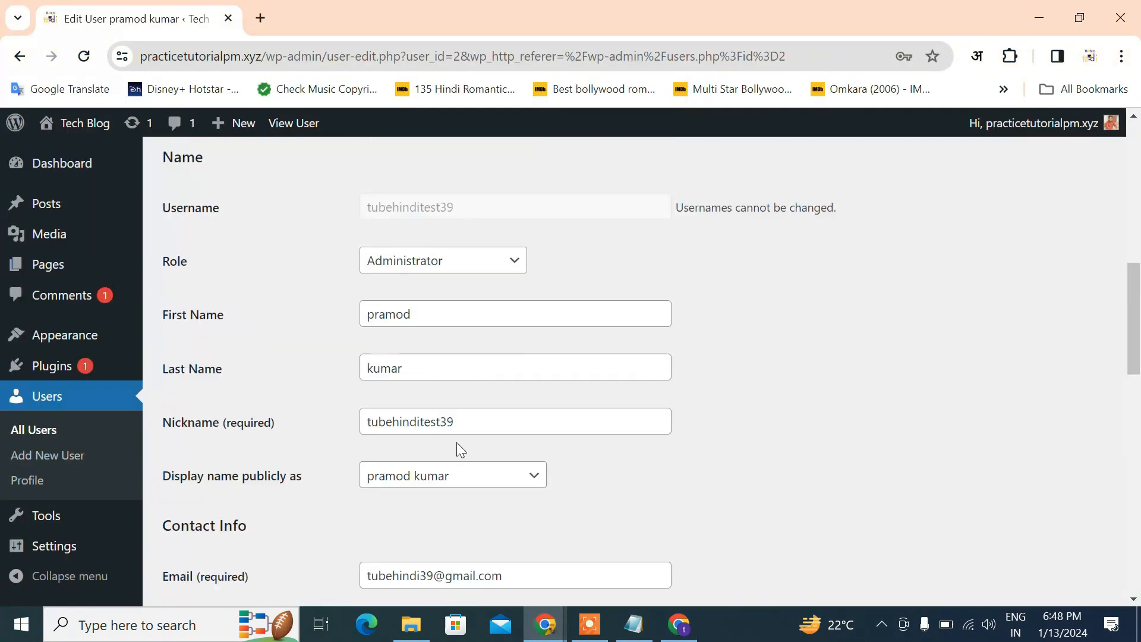
left_click(492, 259)
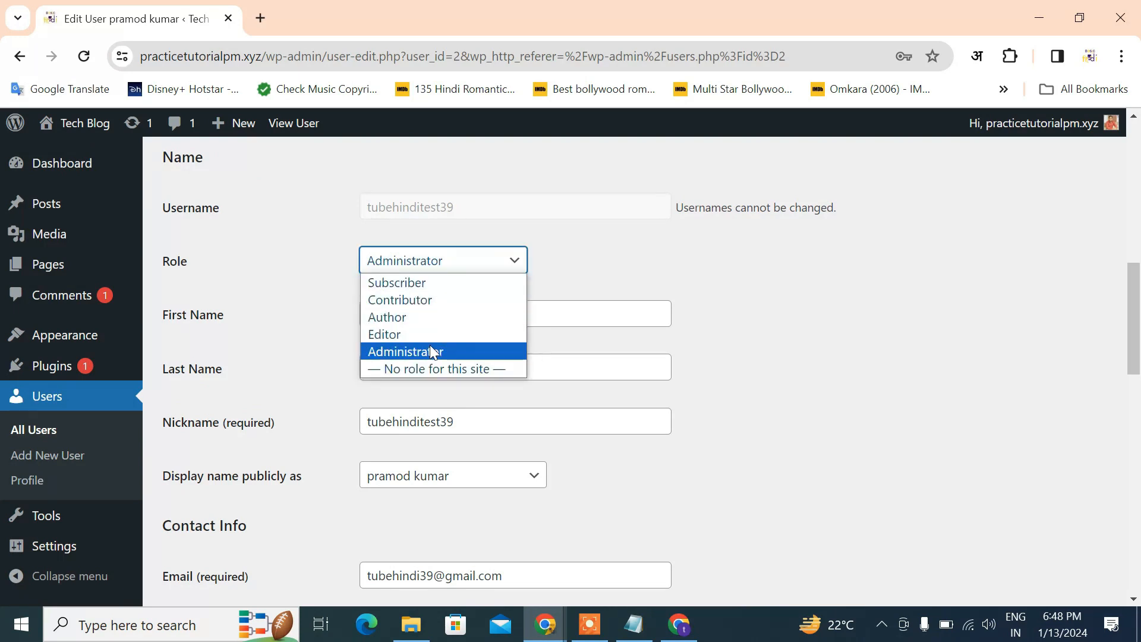
left_click(589, 274)
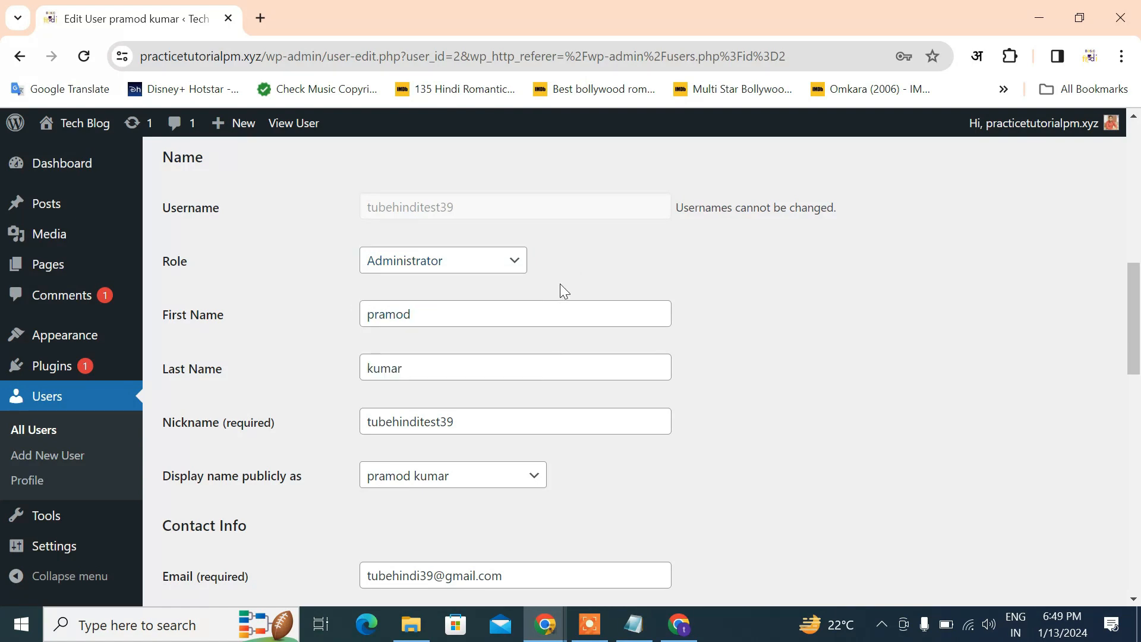
scroll(391, 317, "up", 3)
scroll(391, 318, "down", 9)
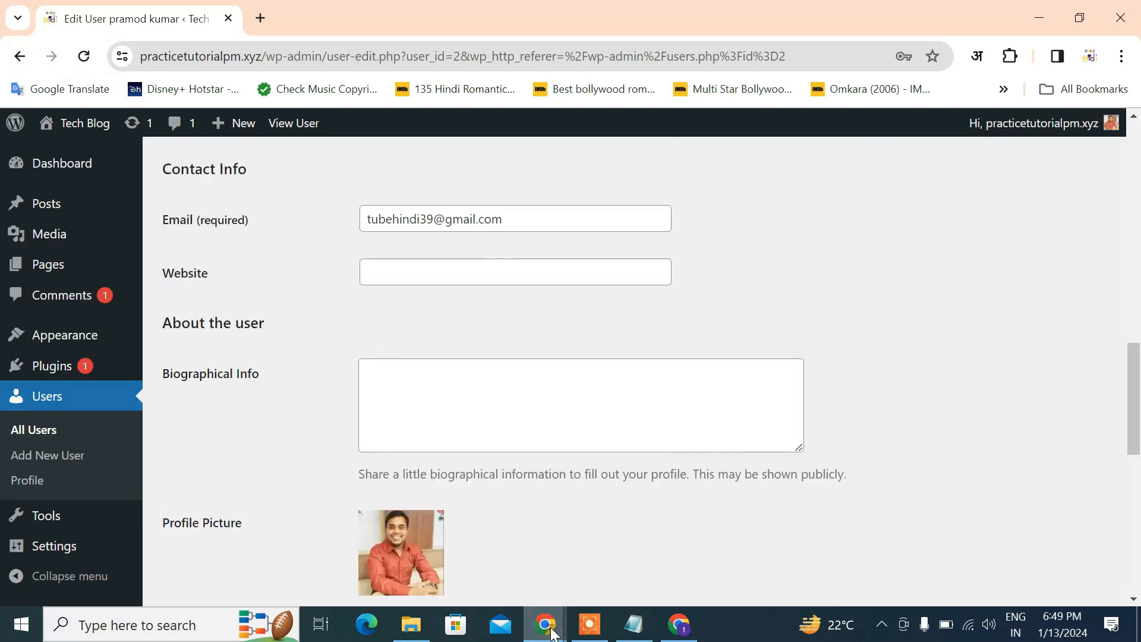
In the incognito window, open Users > All Users and edit the test user's profile
mouse_move(545, 623)
left_click(603, 580)
scroll(238, 374, "up", 2)
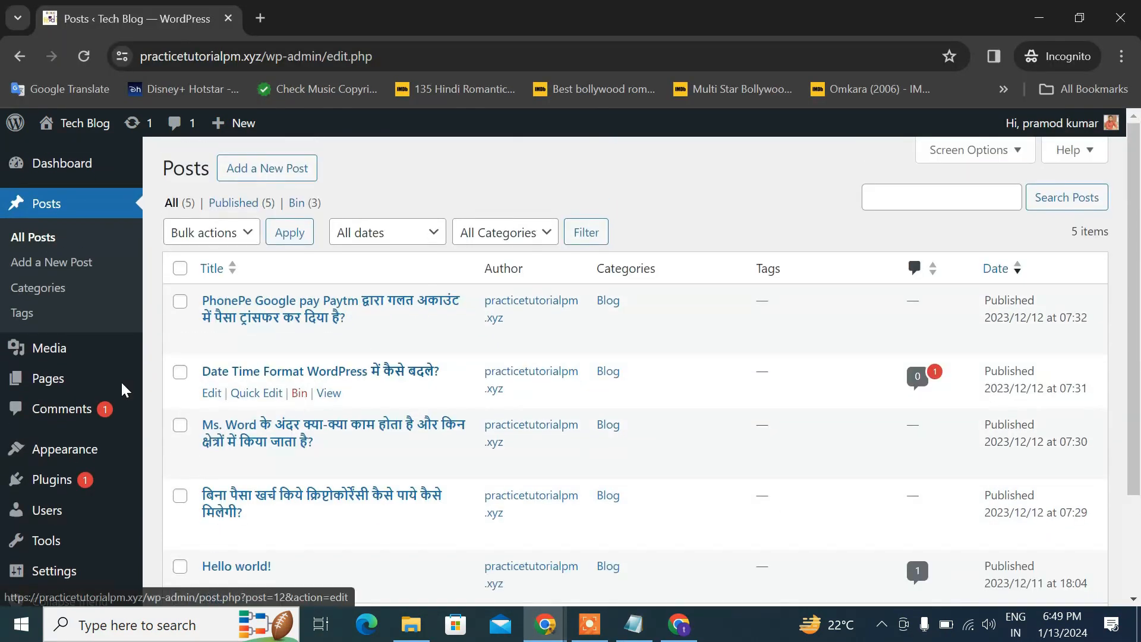
scroll(89, 434, "down", 2)
mouse_move(71, 491)
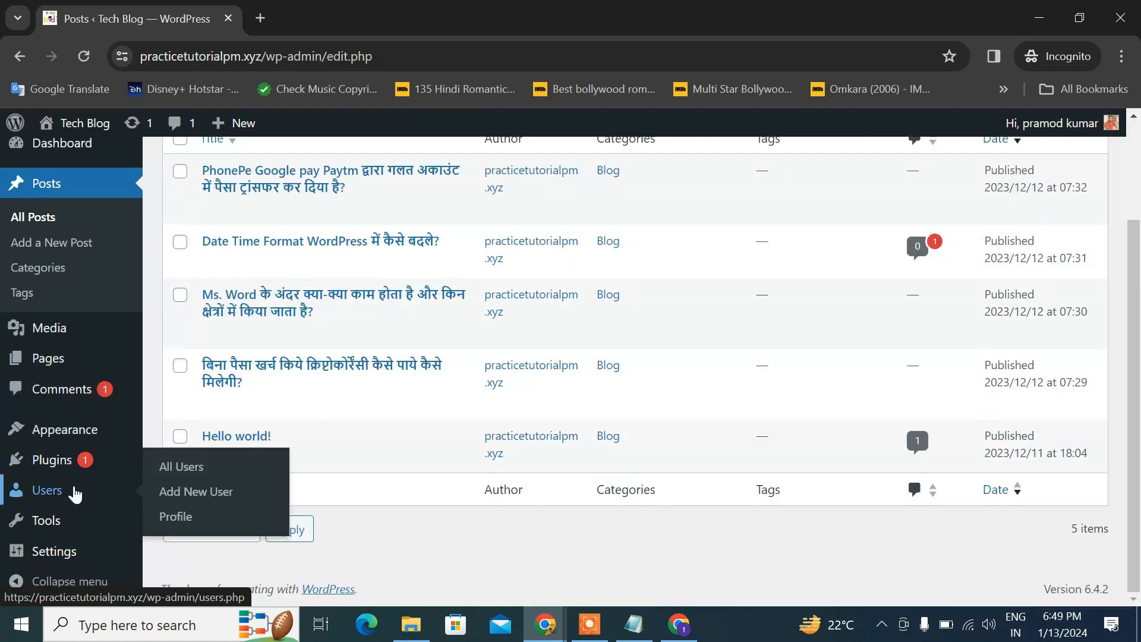
left_click(181, 467)
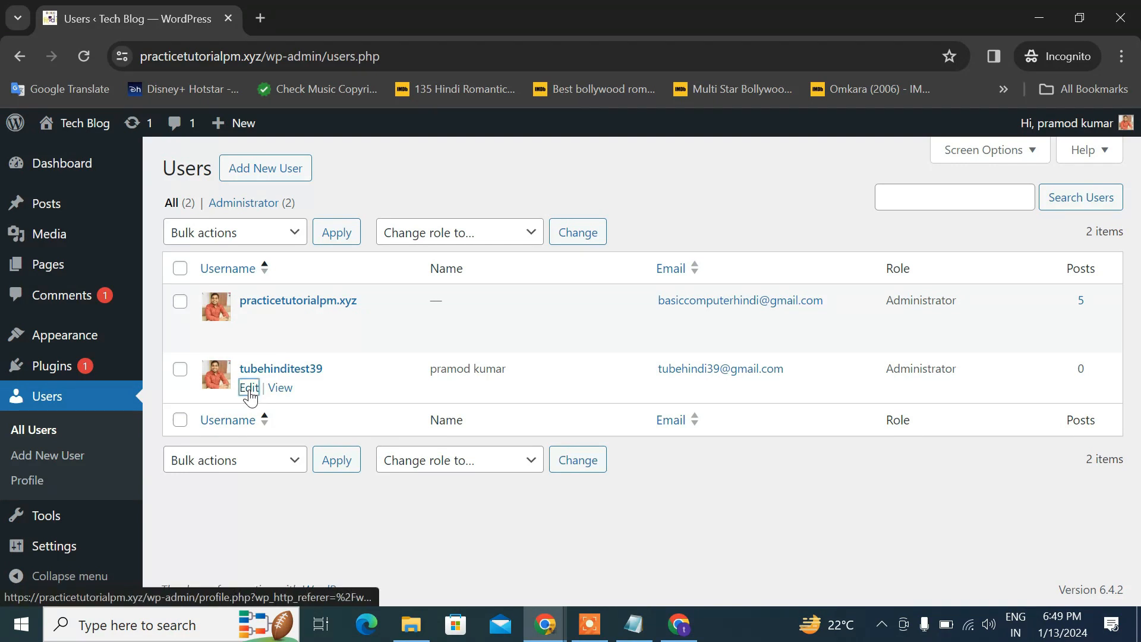
left_click(250, 387)
Follow the Gravatar profile-picture link, then go back to the profile page
scroll(245, 381, "down", 10)
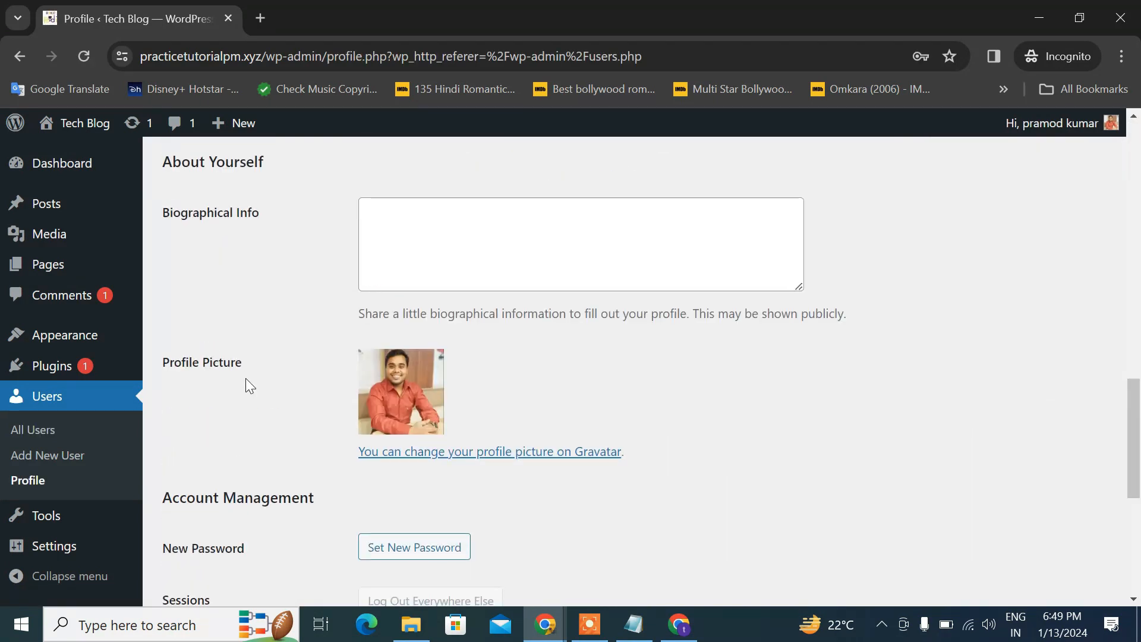
left_click(422, 458)
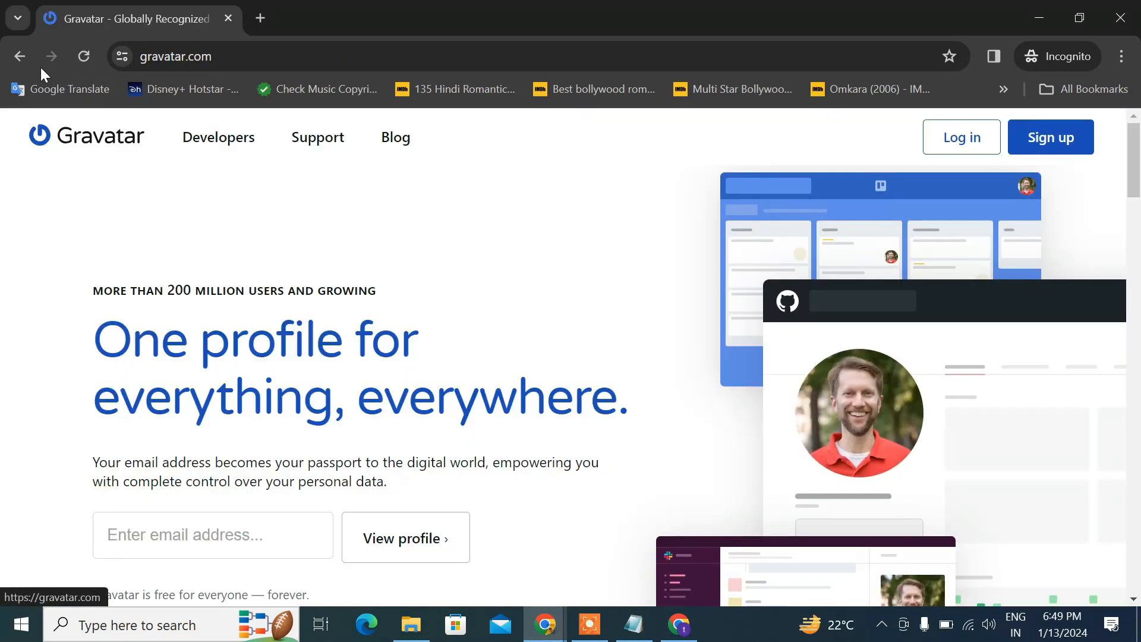
left_click(17, 52)
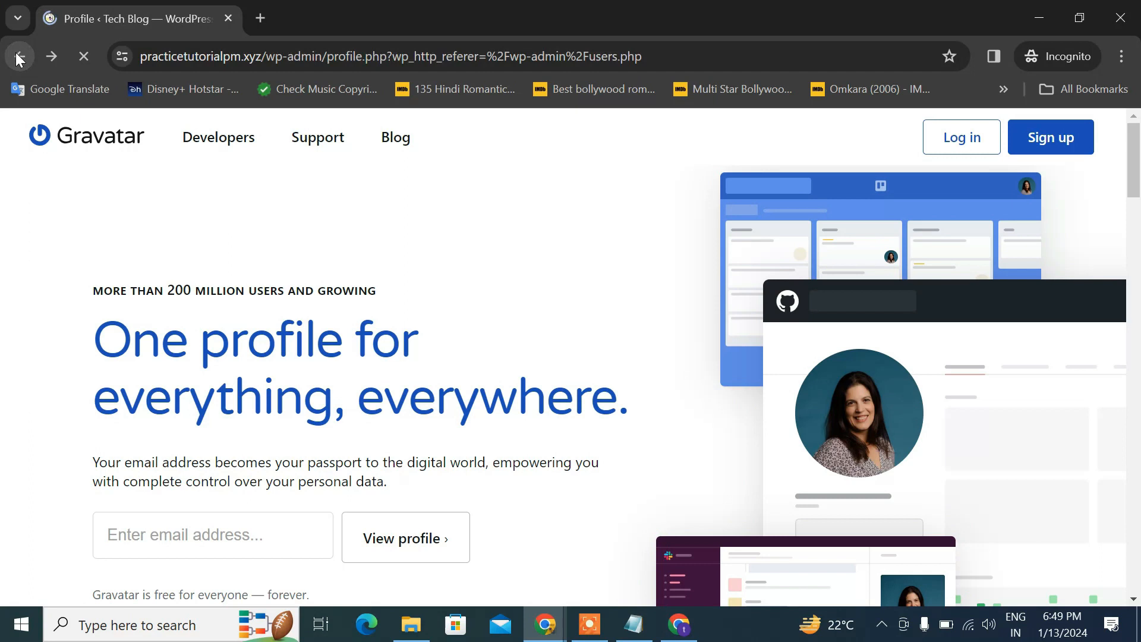
scroll(502, 380, "down", 4)
scroll(501, 379, "up", 10)
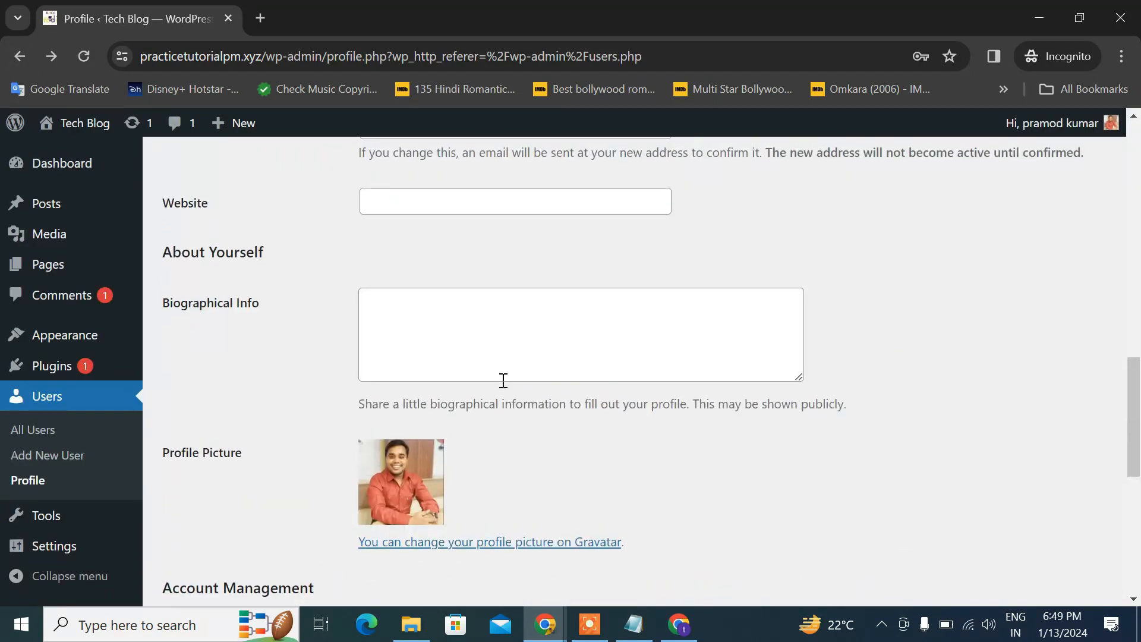
scroll(502, 379, "up", 5)
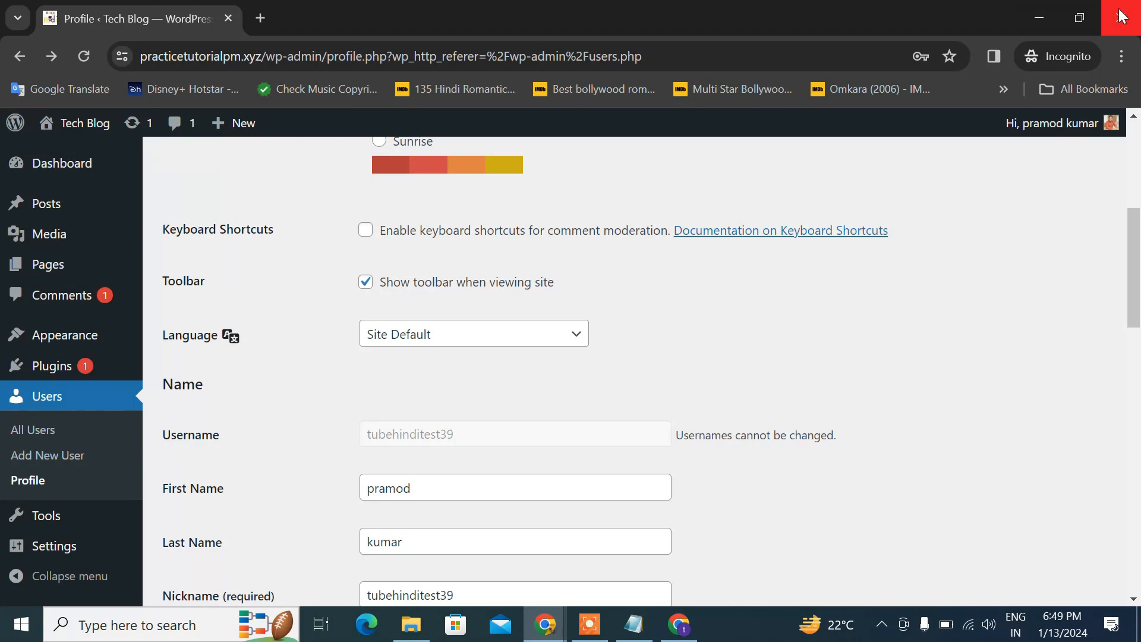
From the administrator's All Users list, send the test user a password reset link
left_click(1039, 17)
scroll(97, 331, "down", 3)
mouse_move(79, 363)
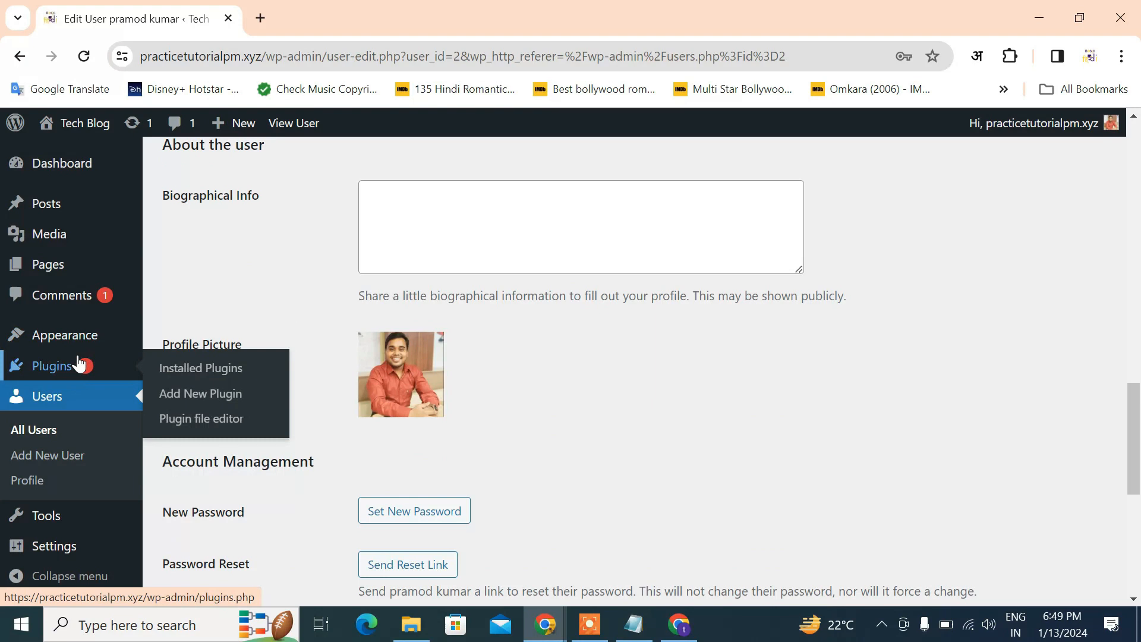
left_click(54, 432)
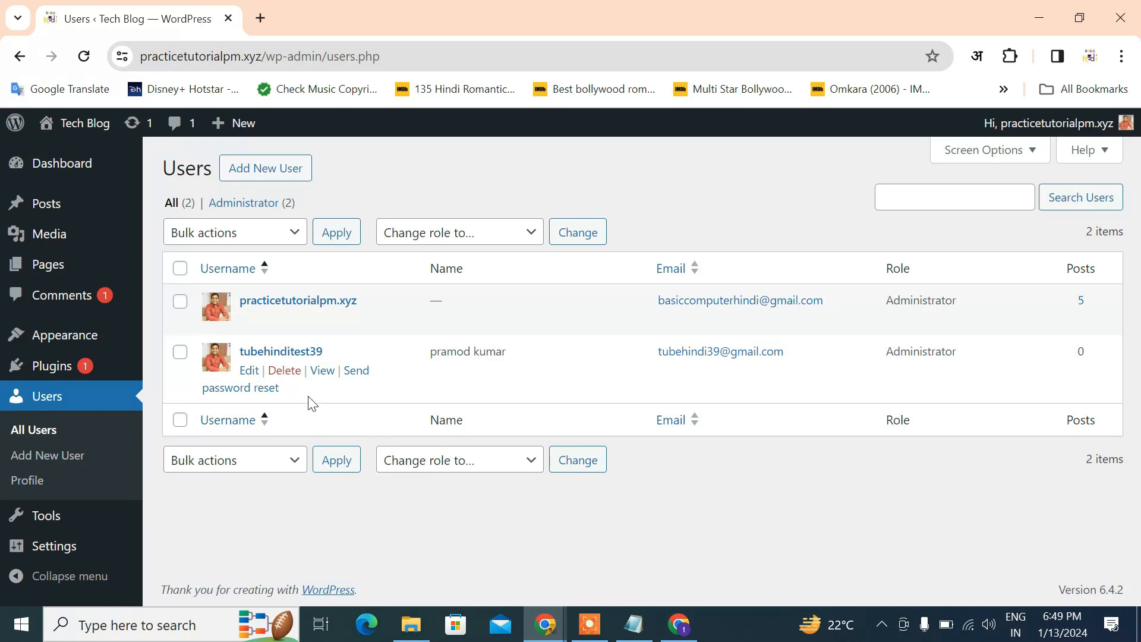
left_click(206, 387)
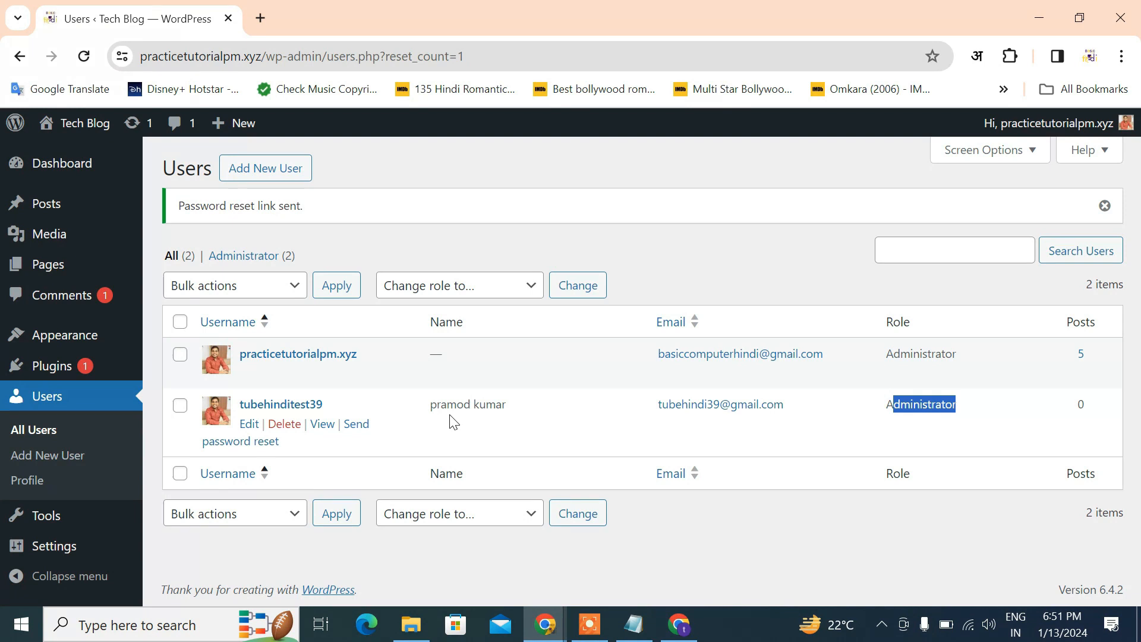
left_click(249, 424)
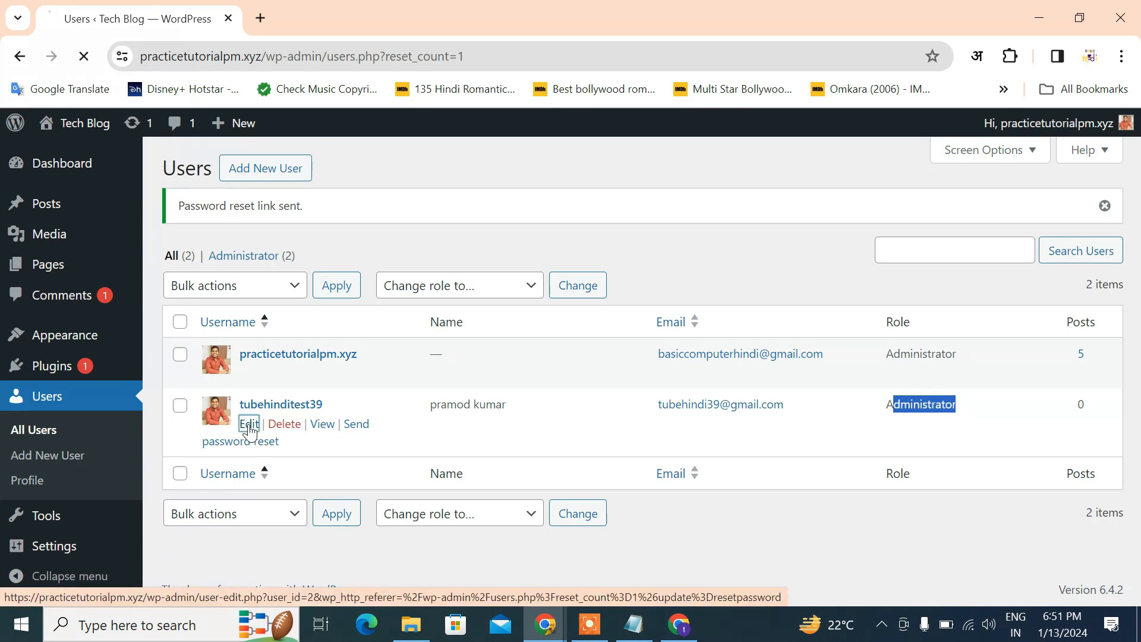
scroll(395, 443, "down", 15)
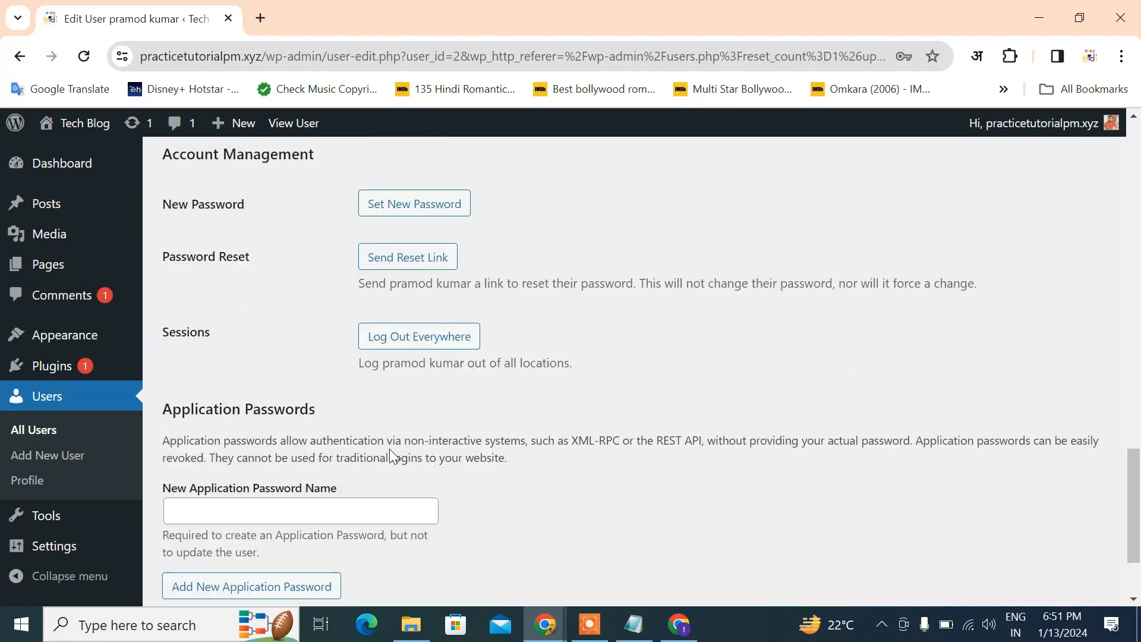
scroll(397, 449, "up", 8)
scroll(396, 449, "down", 4)
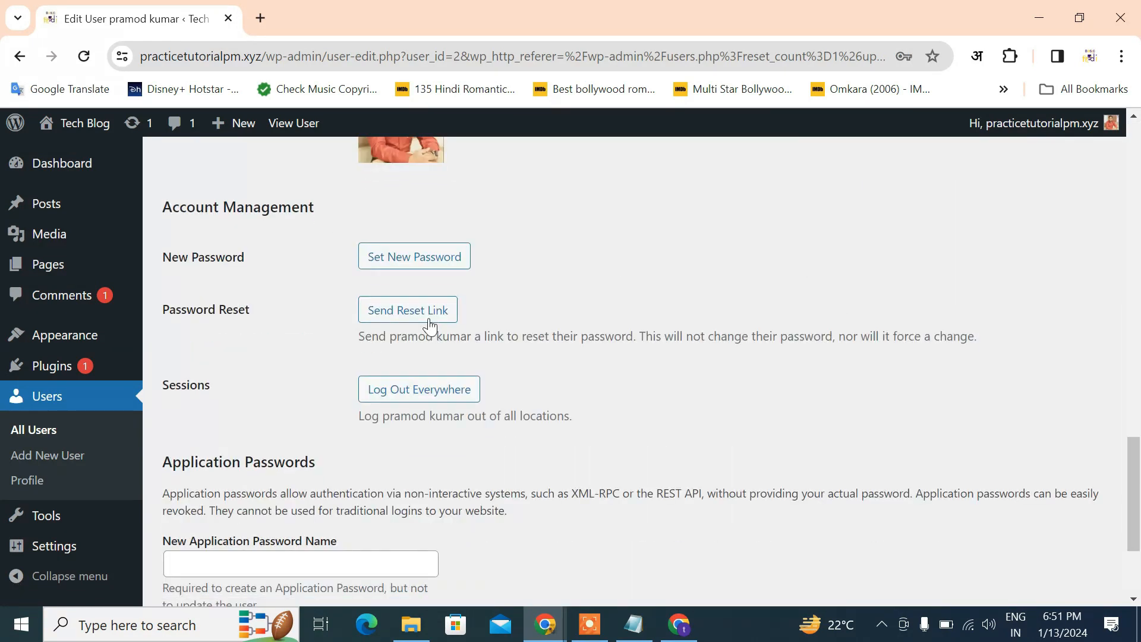
left_click(423, 265)
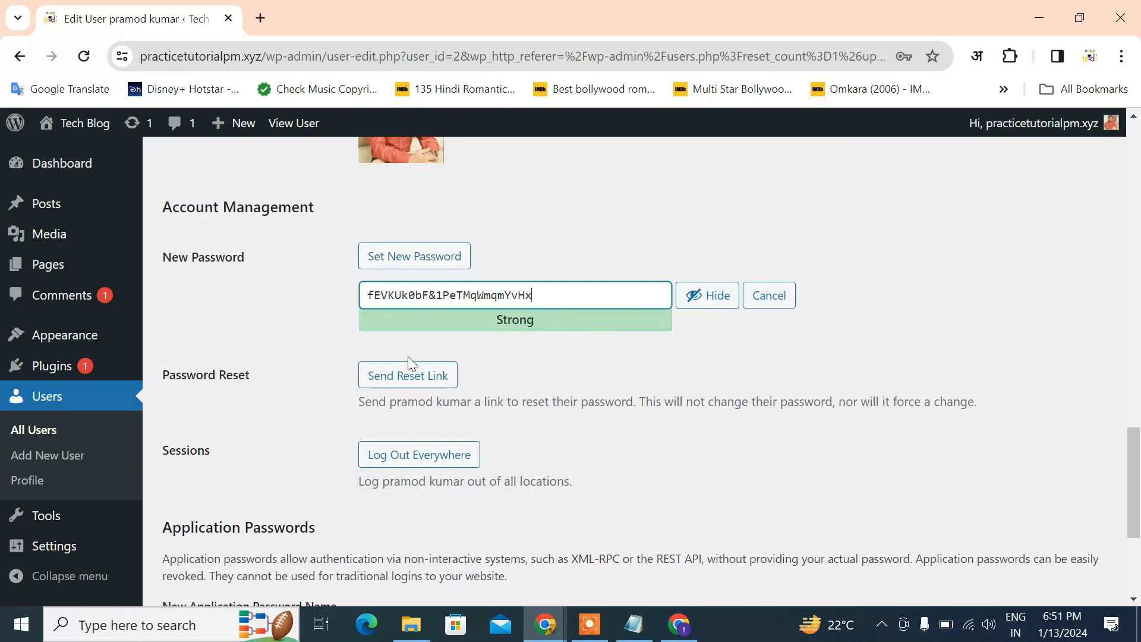
left_click(425, 256)
left_click(426, 256)
scroll(244, 325, "up", 15)
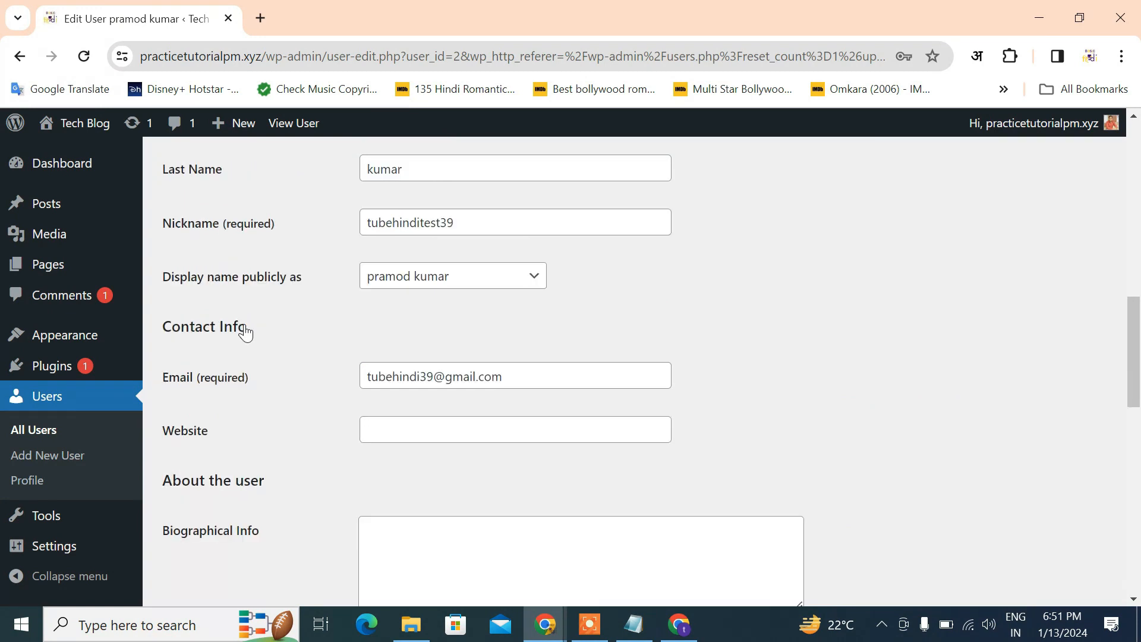
scroll(244, 328, "up", 3)
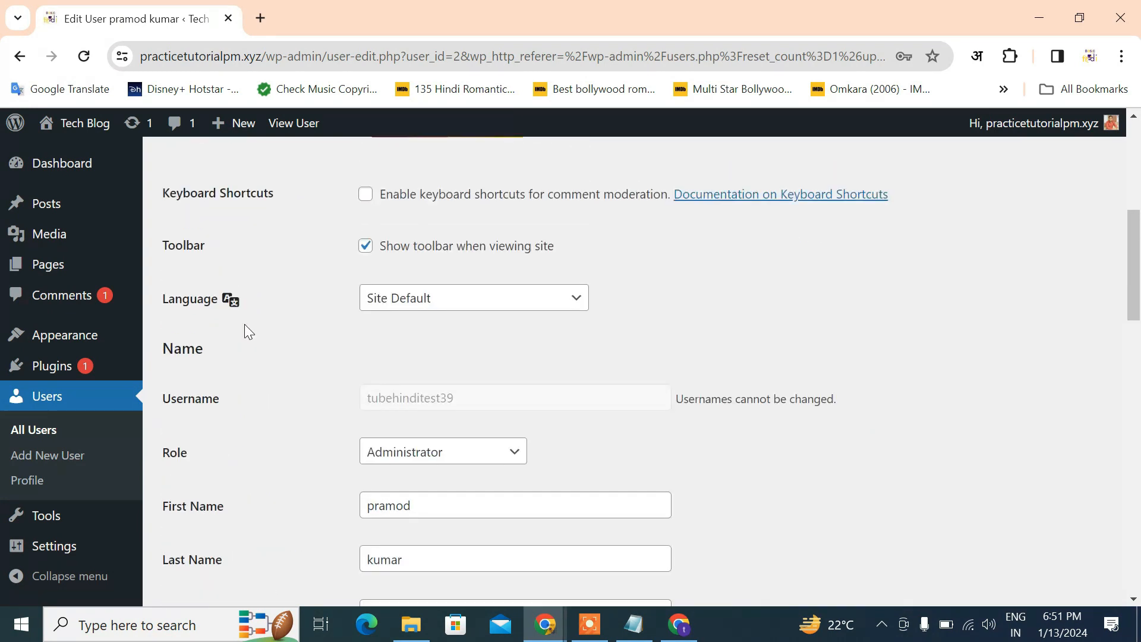
scroll(278, 348, "up", 5)
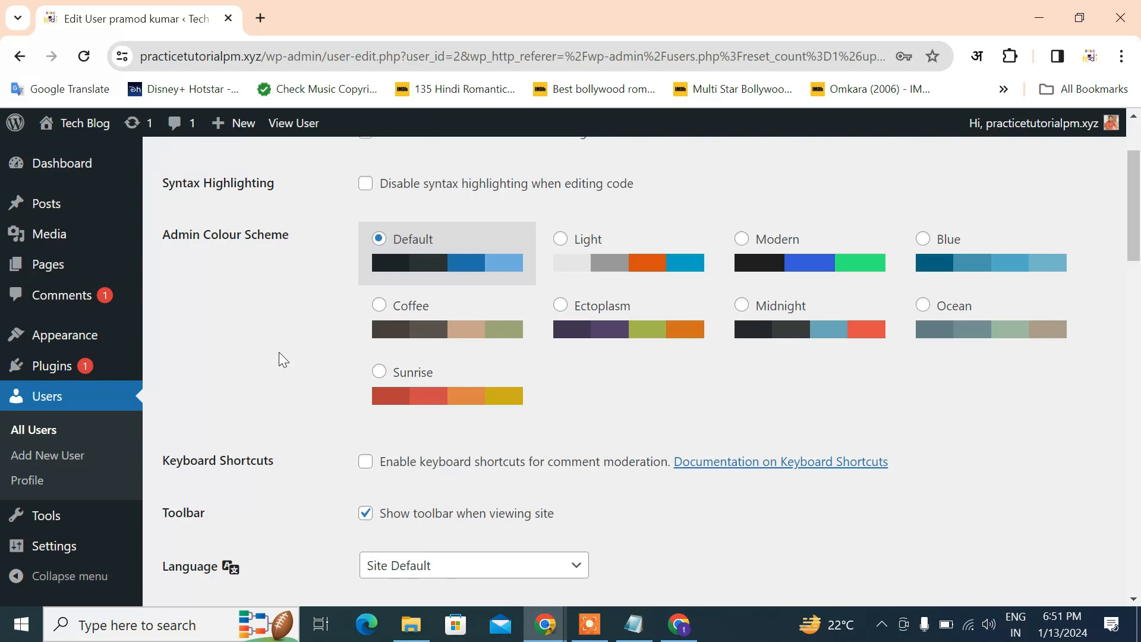
scroll(283, 355, "down", 3)
scroll(284, 357, "up", 1)
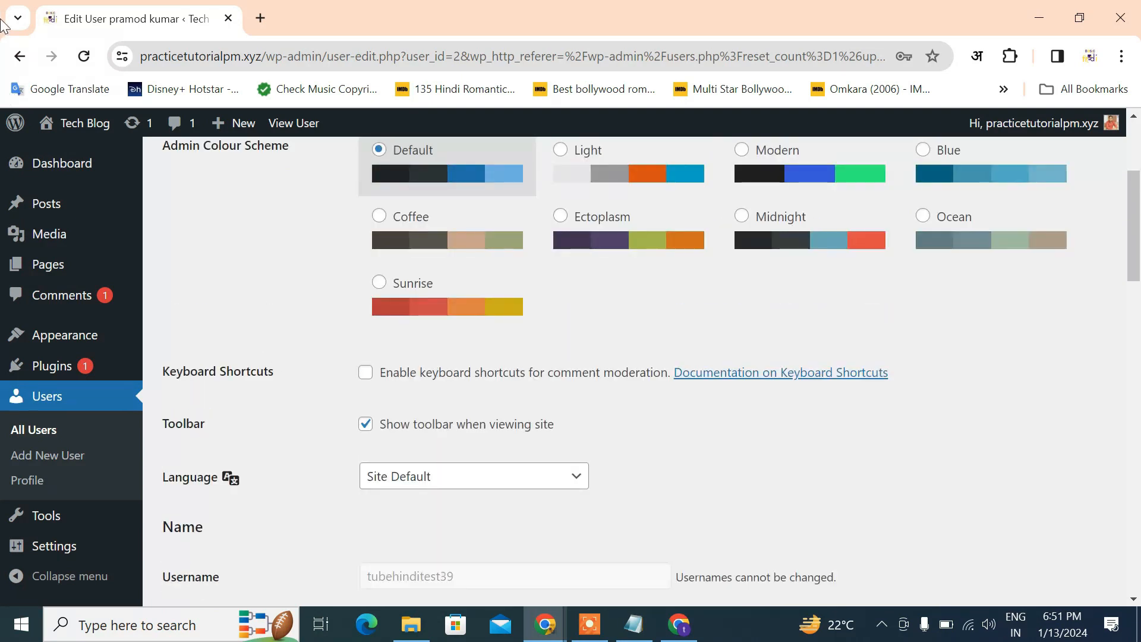
left_click(15, 56)
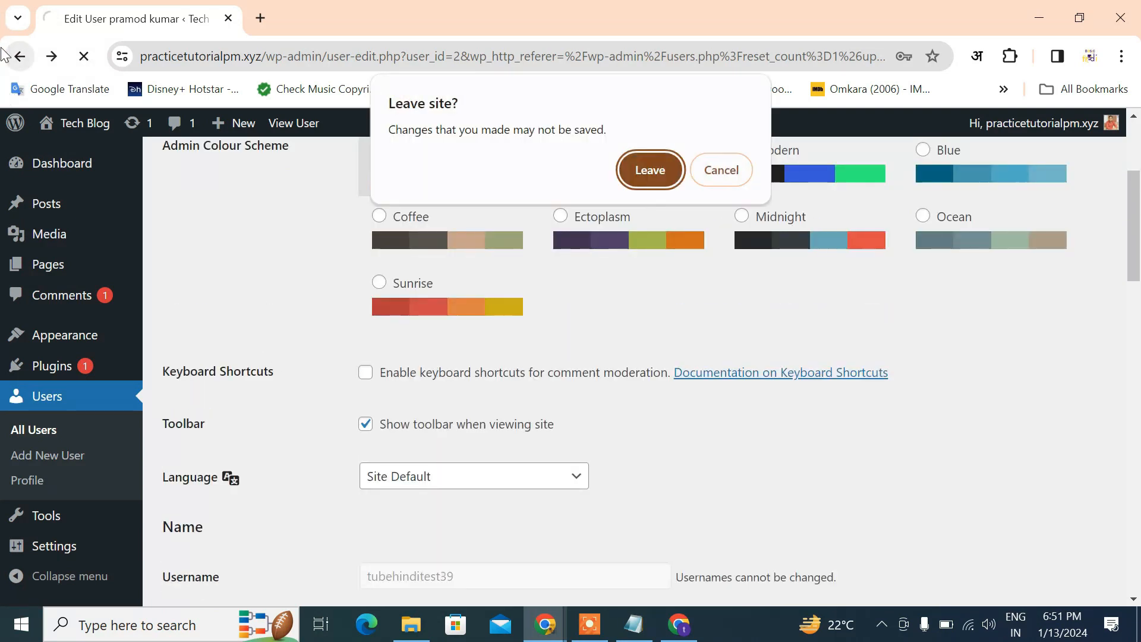
left_click(637, 169)
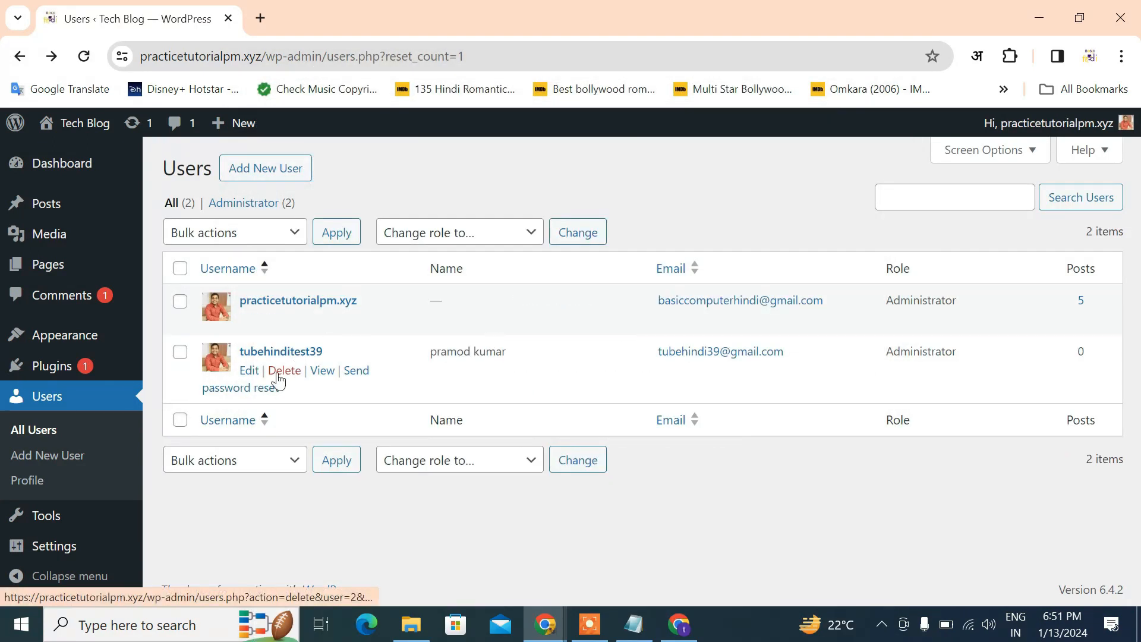
left_click(318, 376)
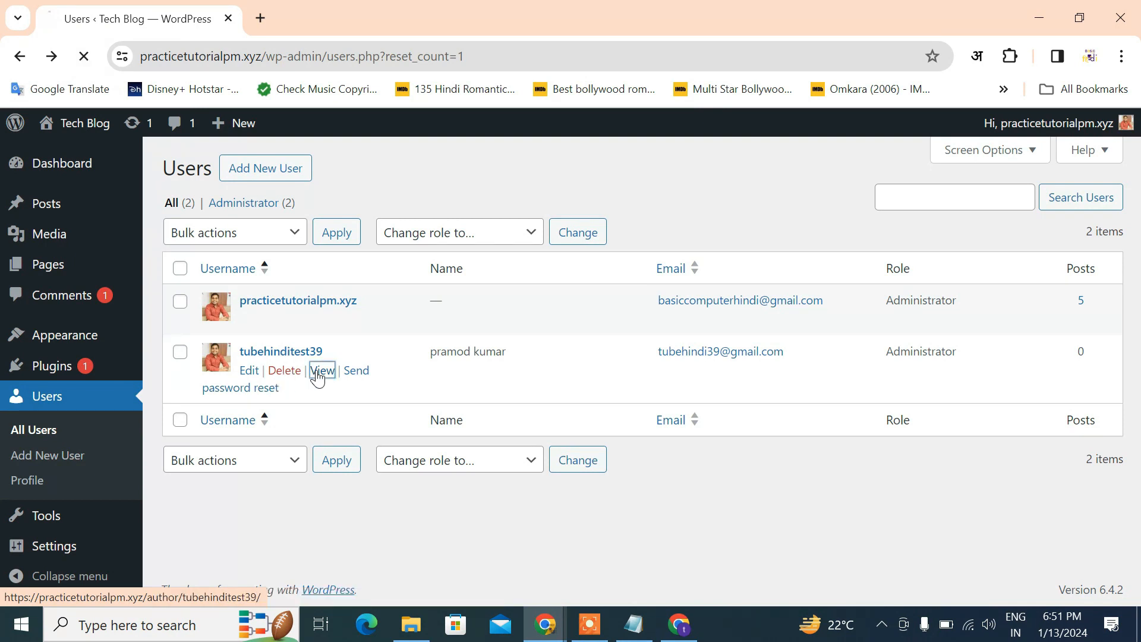
scroll(316, 372, "down", 10)
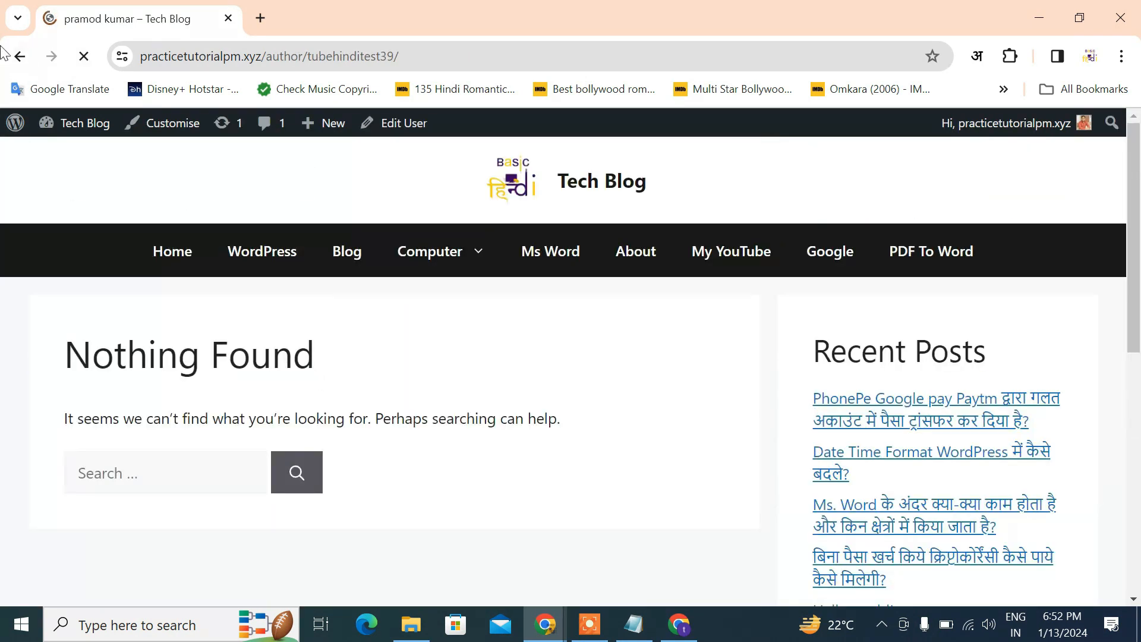
left_click(20, 56)
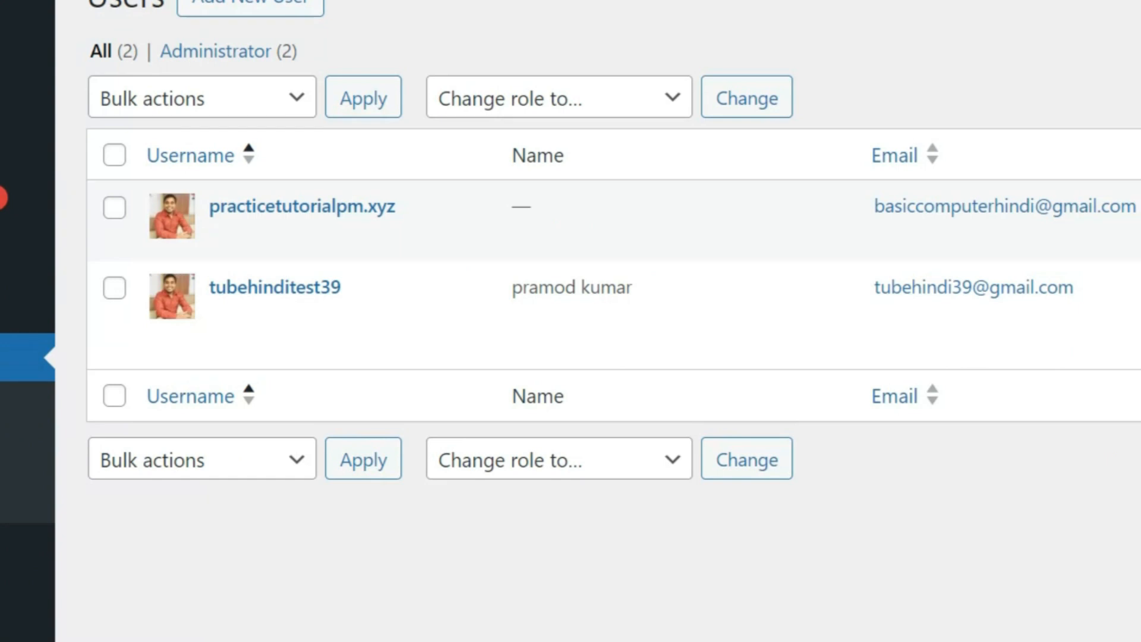
mouse_move(183, 351)
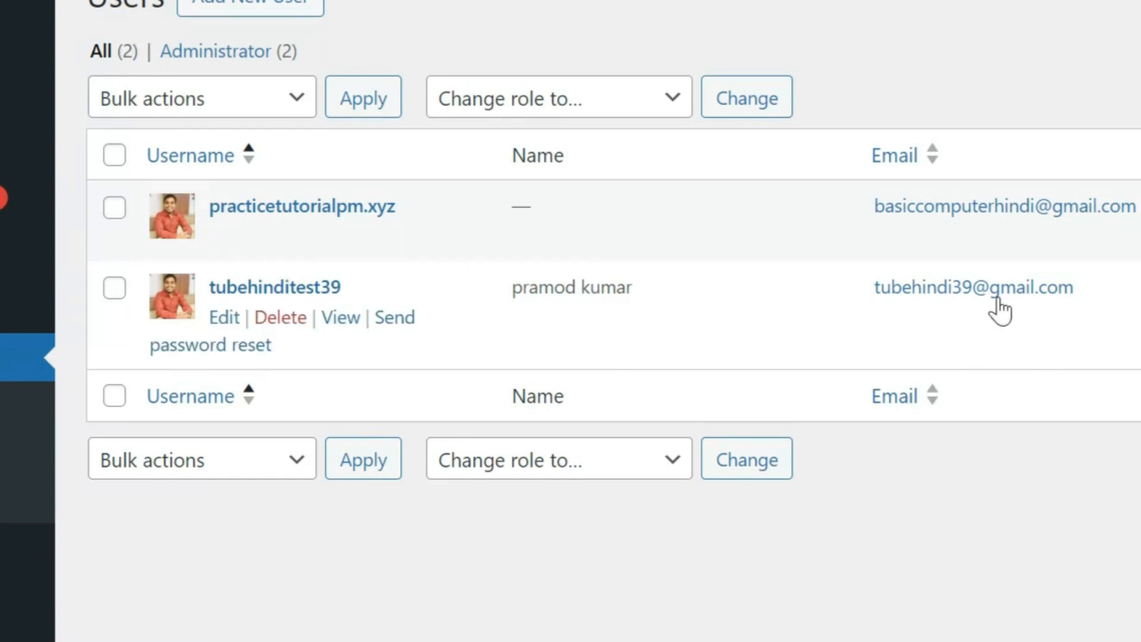
left_click_drag(873, 288, 1074, 288)
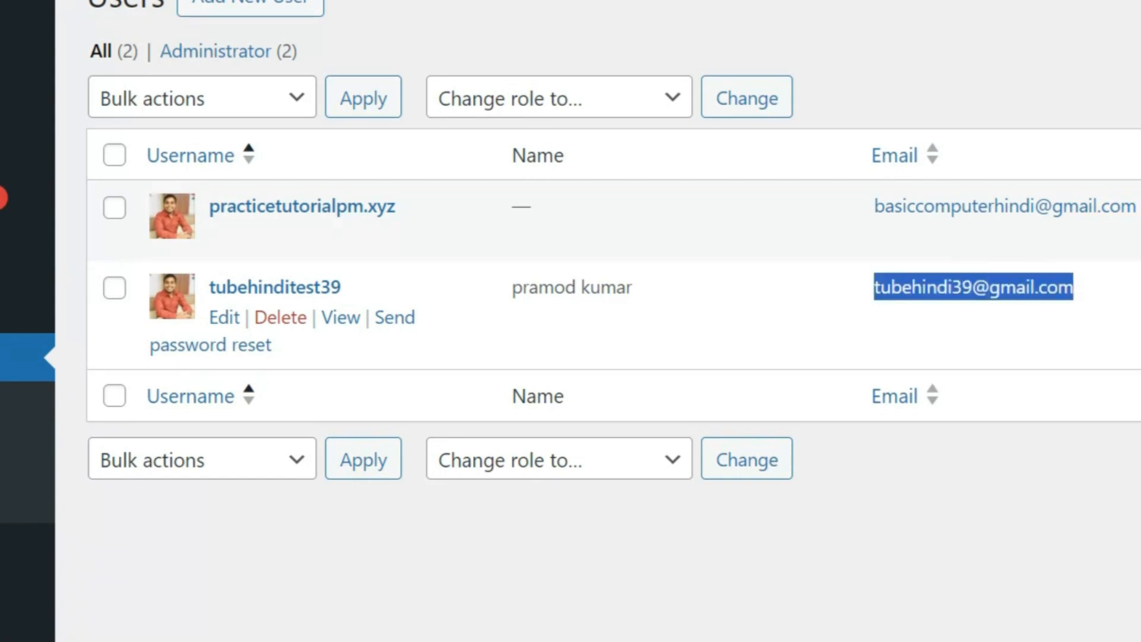
left_click(919, 476)
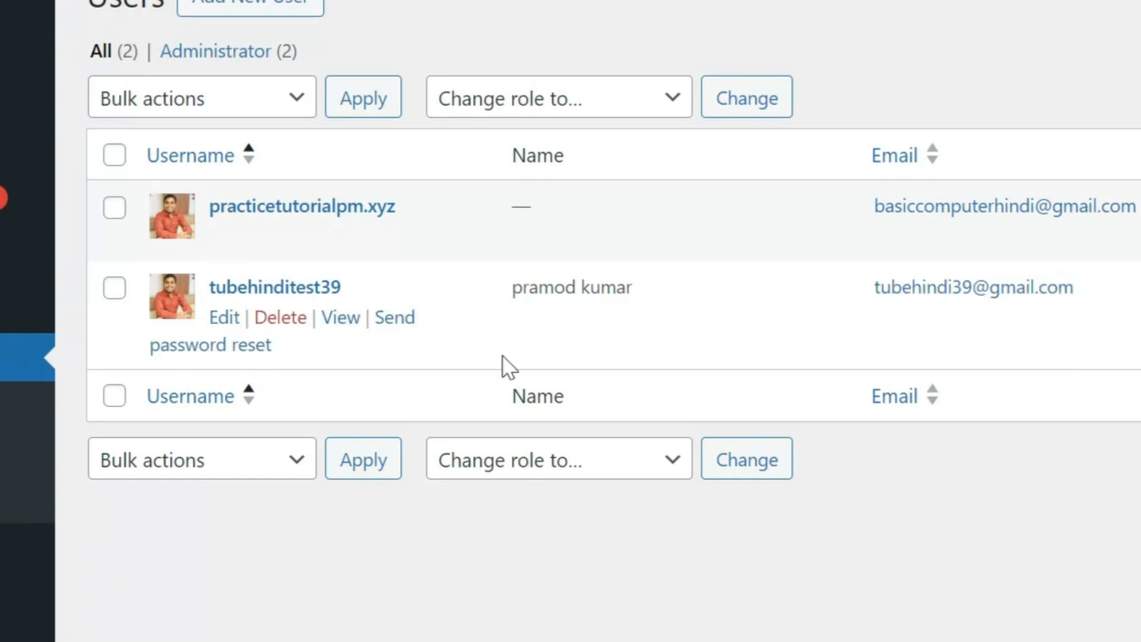
Delete the test user, attributing all its content to the remaining administrator
left_click(122, 291)
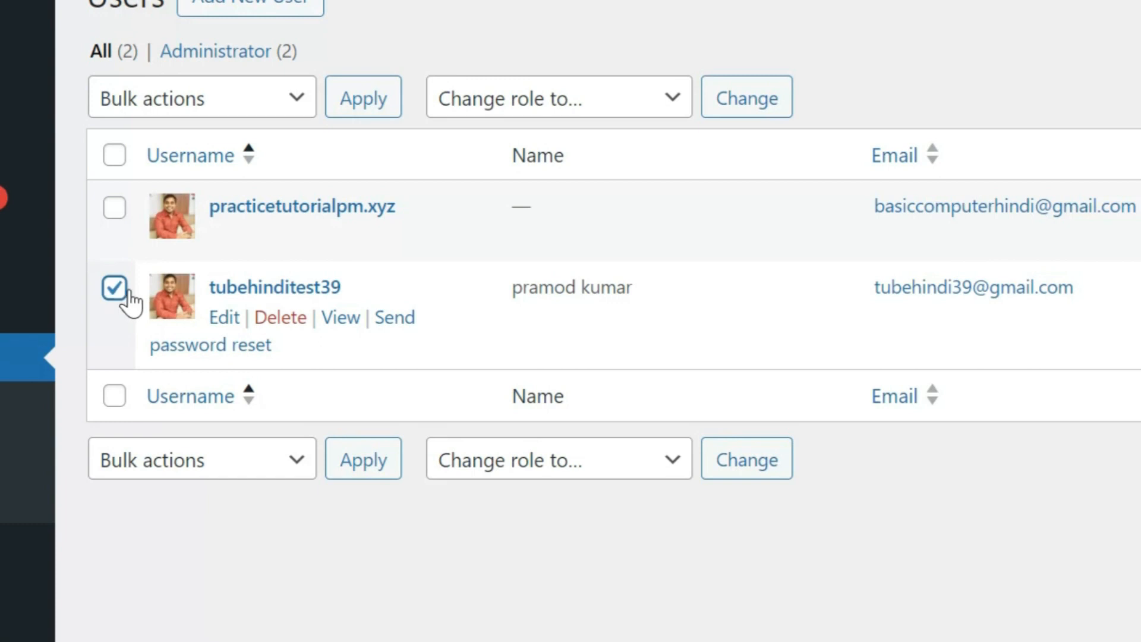
left_click(293, 320)
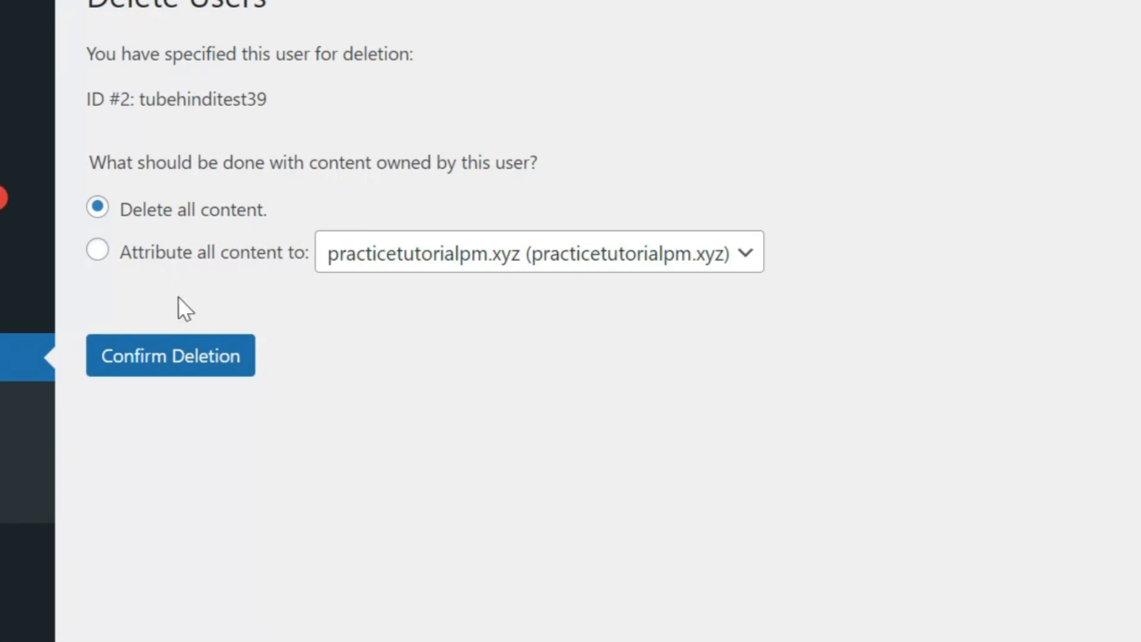
left_click(99, 250)
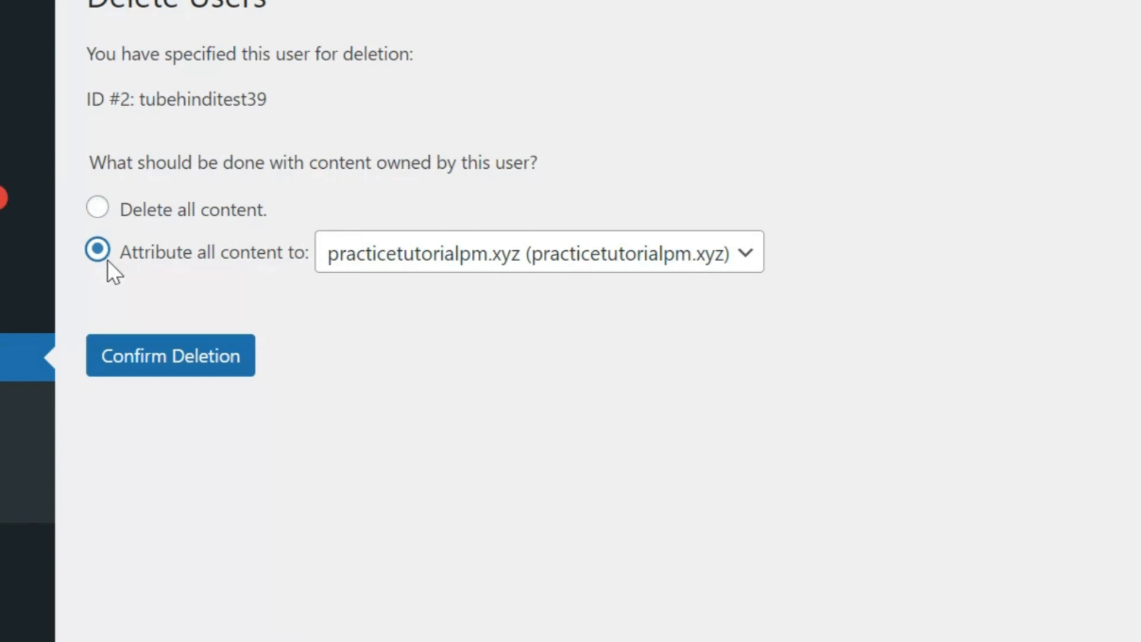
left_click(222, 372)
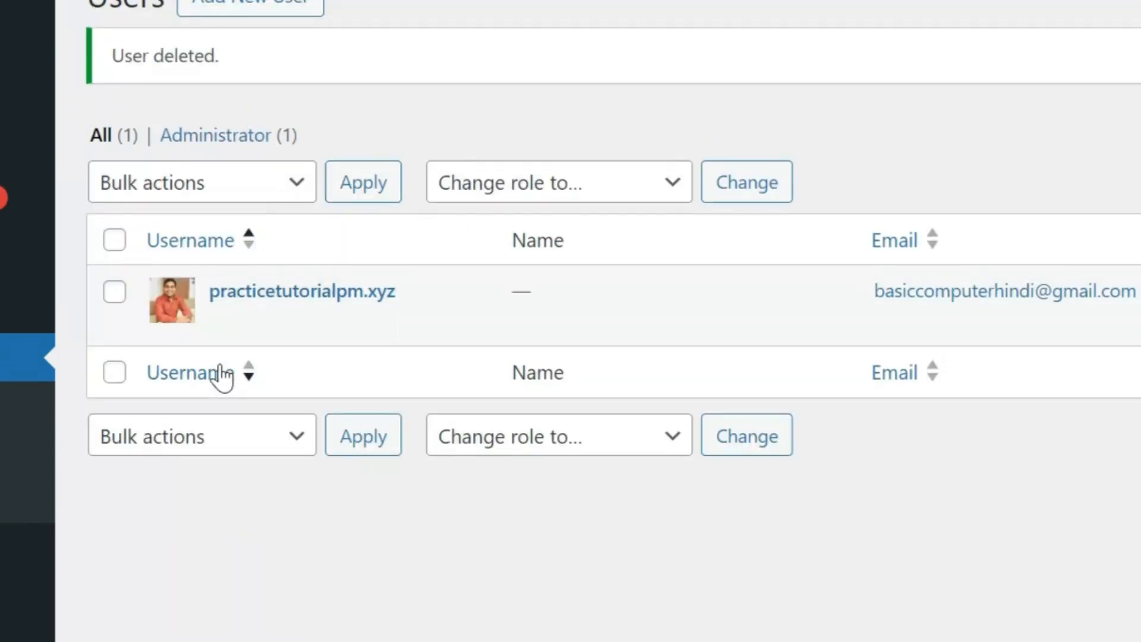